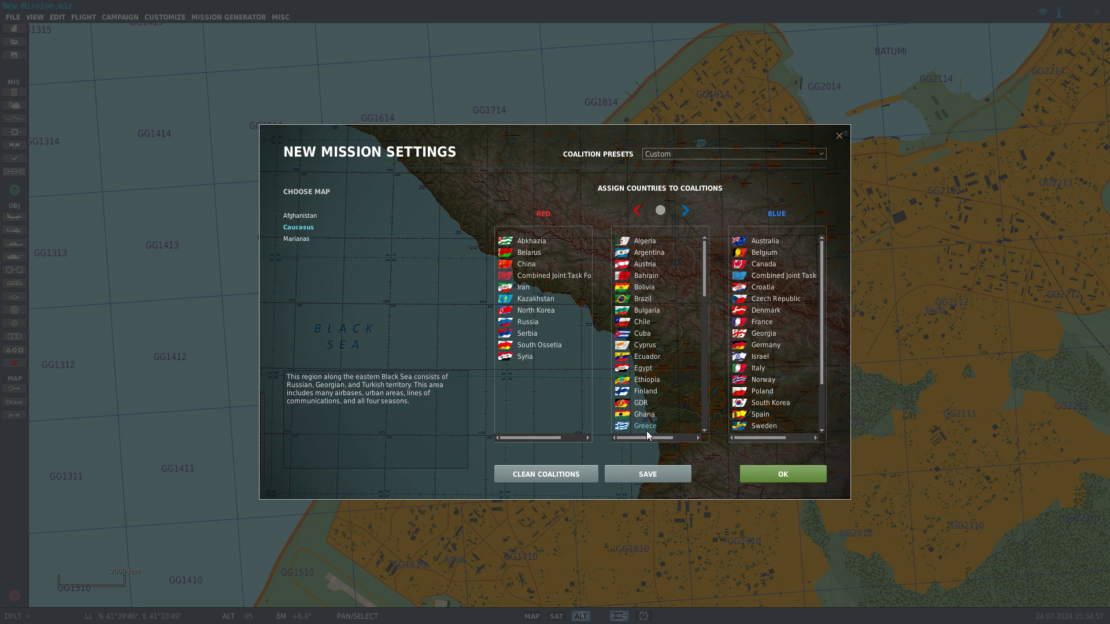
- Create the new mission on the Caucasus map with the Custom coalition assignment
left_click(768, 478)
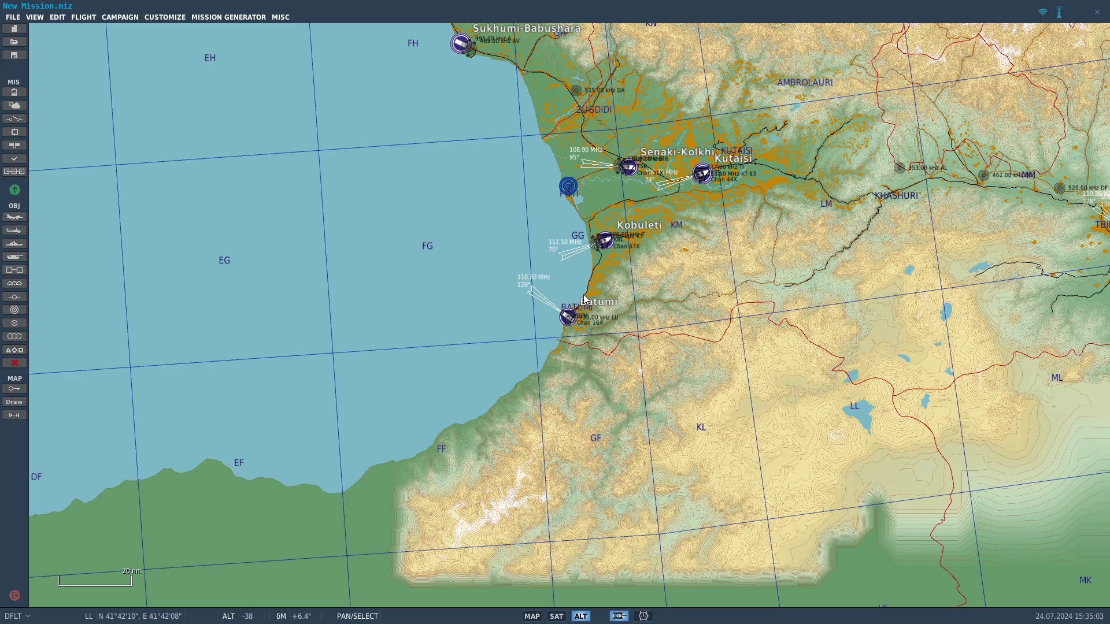
- Look over the Black Sea coast around Kobuleti and the inland area around Kutaisi on the map
scroll(637, 217, "up", 3)
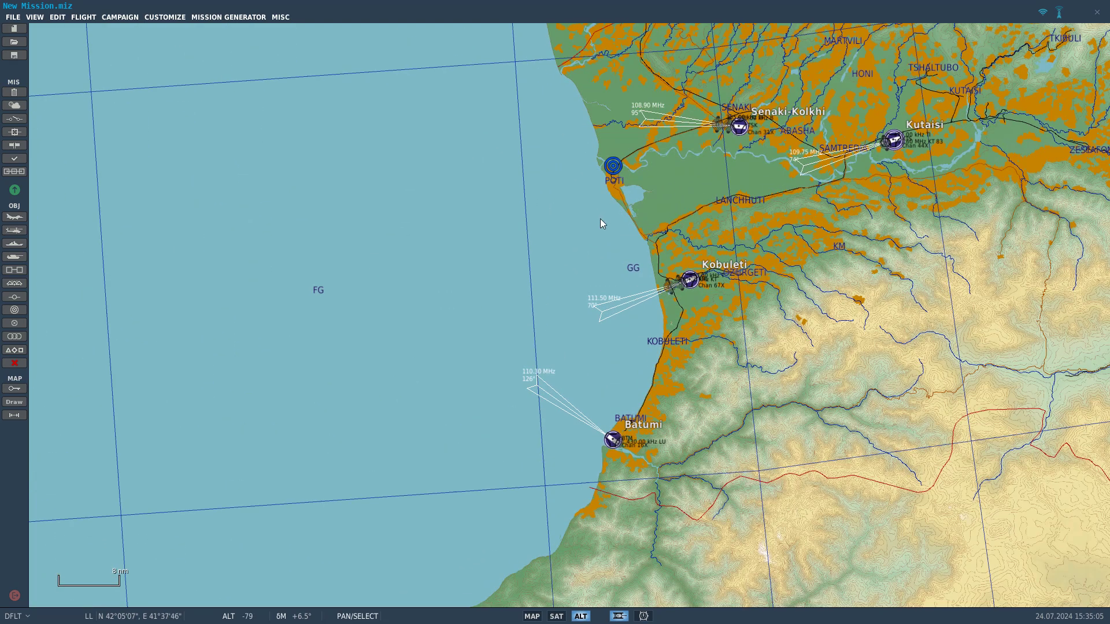
scroll(669, 225, "up", 5)
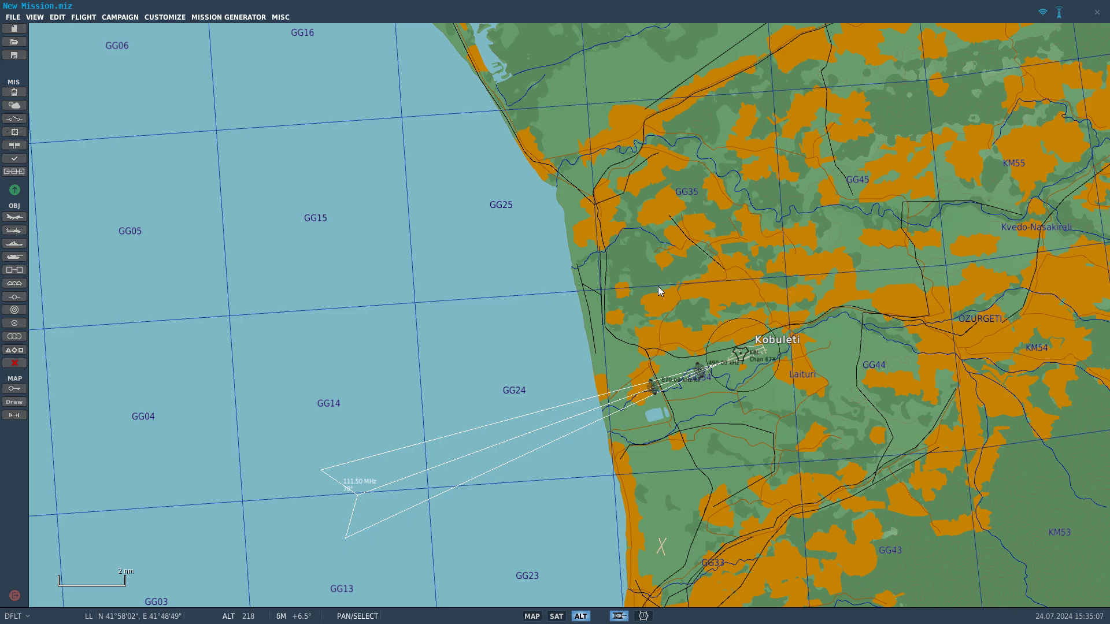
scroll(658, 286, "down", 2)
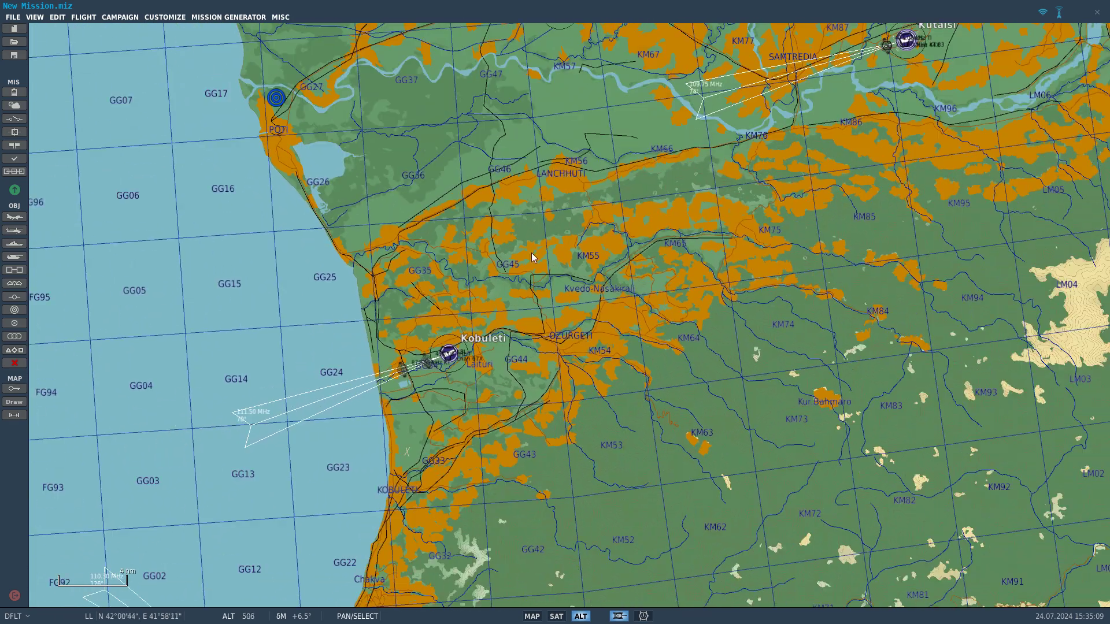
scroll(513, 313, "down", 2)
scroll(462, 299, "up", 2)
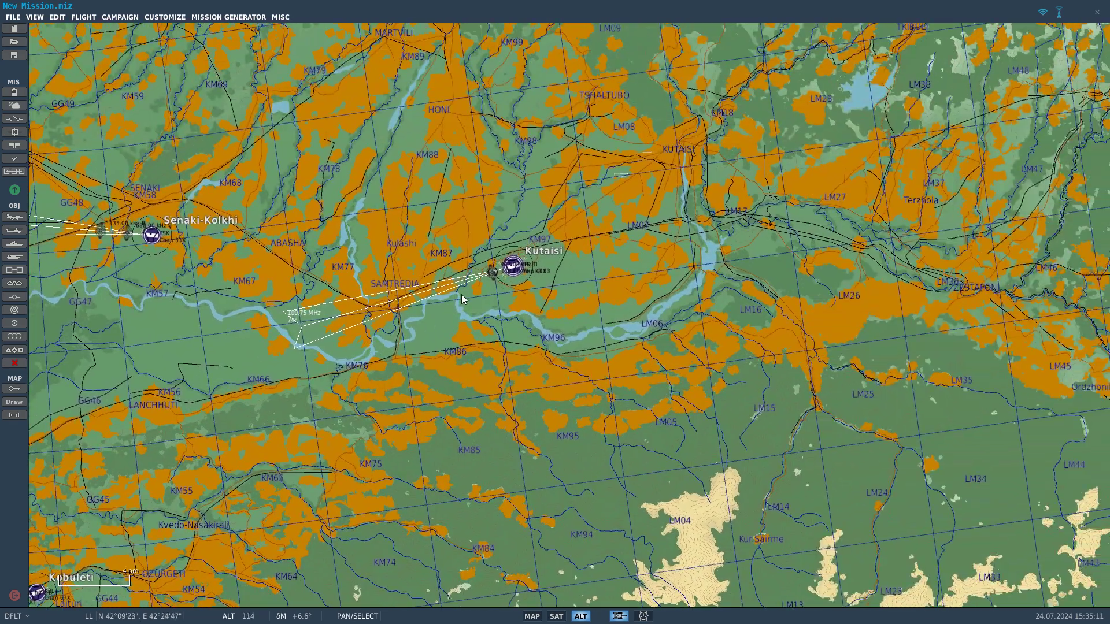
scroll(463, 300, "up", 7)
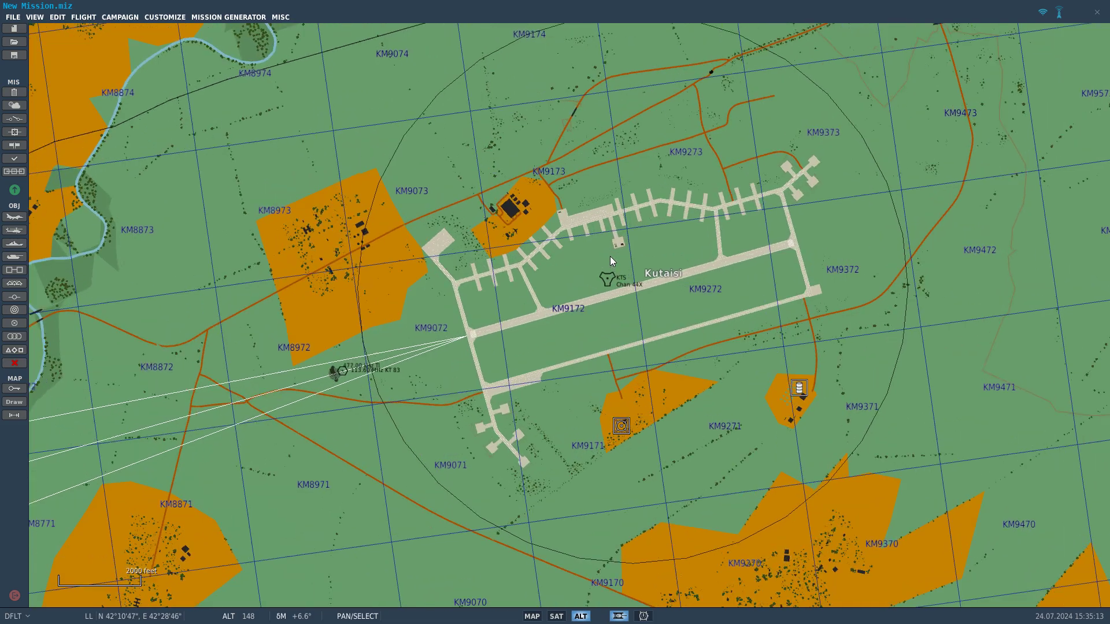
scroll(611, 260, "down", 6)
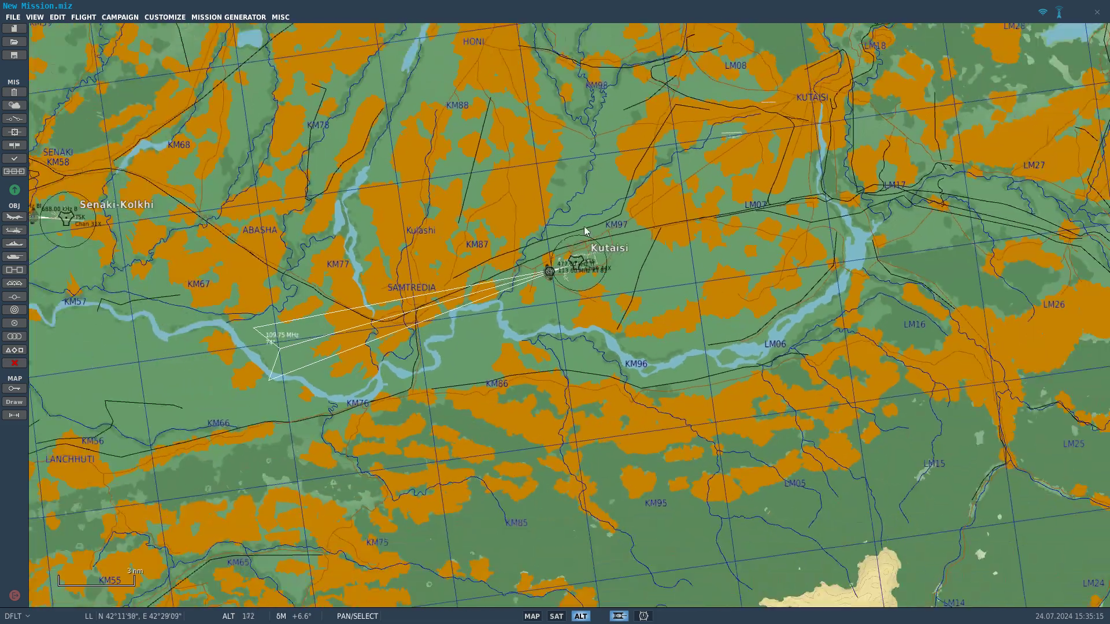
scroll(581, 213, "up", 5)
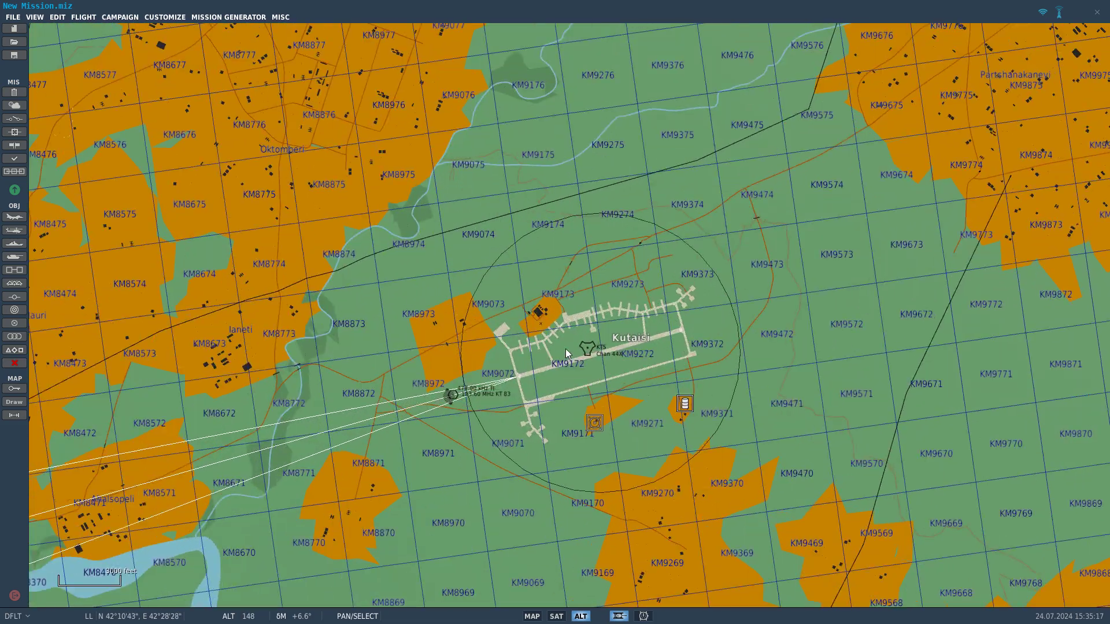
scroll(566, 350, "up", 5)
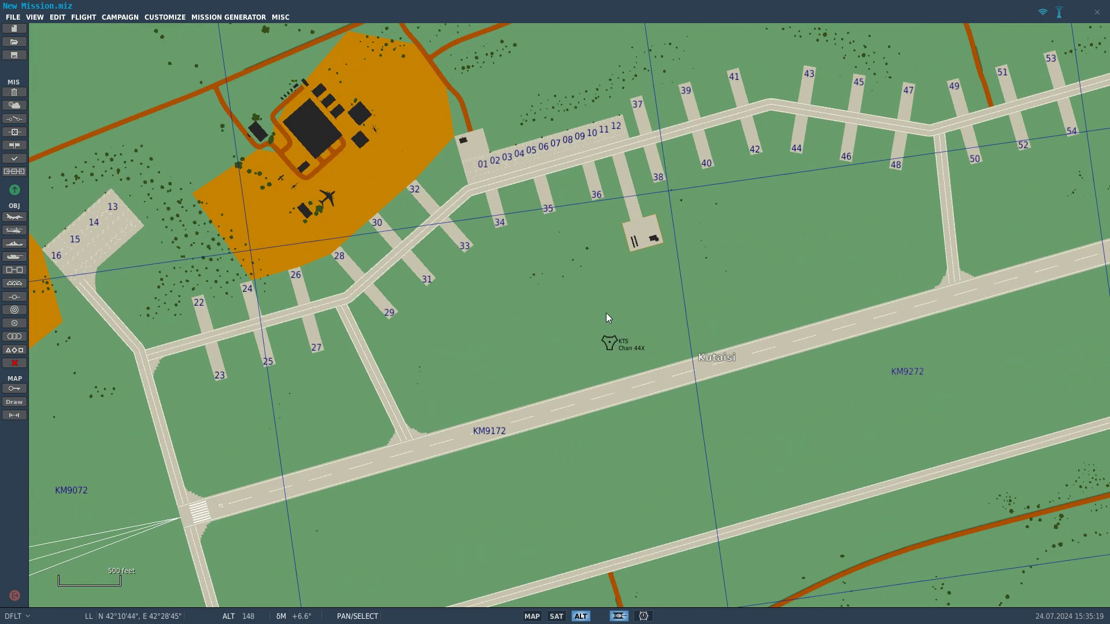
- Examine Kutaisi airfield's runway, taxiways, numbered parking spots and nearby facilities
left_click_drag(606, 313, 505, 341)
left_click_drag(737, 265, 379, 401)
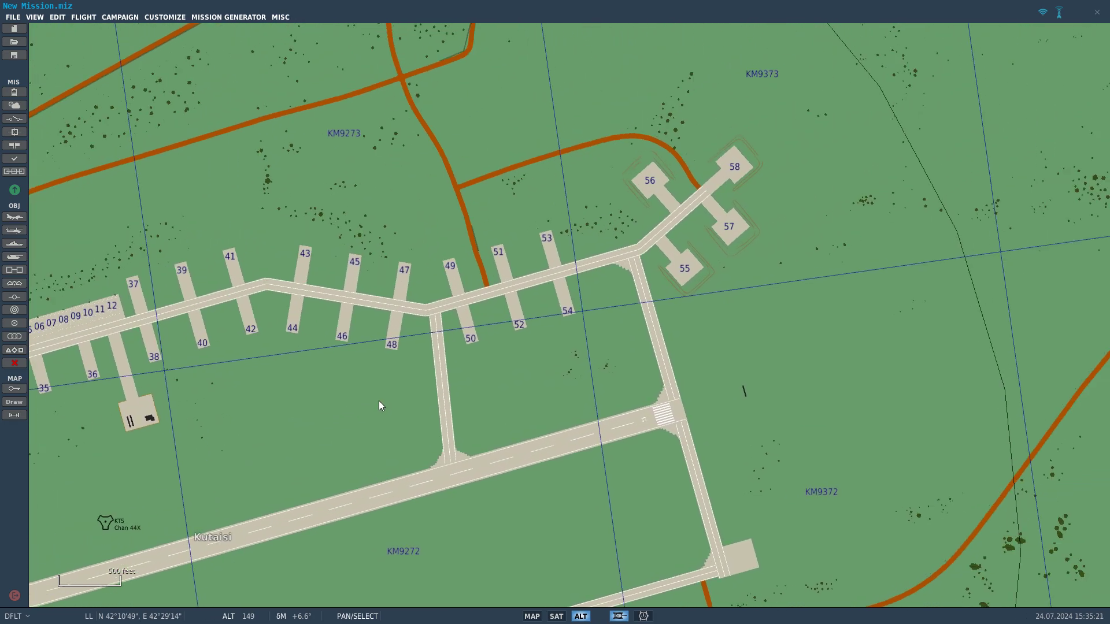
left_click_drag(282, 329, 501, 247)
left_click_drag(298, 309, 468, 234)
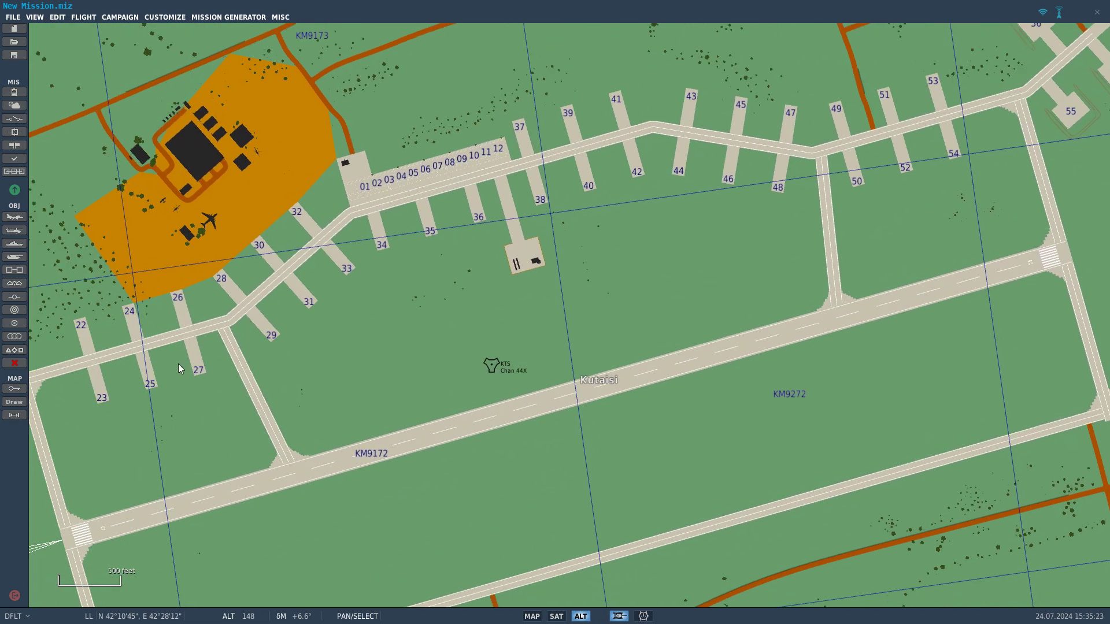
left_click_drag(180, 369, 334, 268)
scroll(335, 268, "down", 1)
left_click_drag(339, 409, 404, 335)
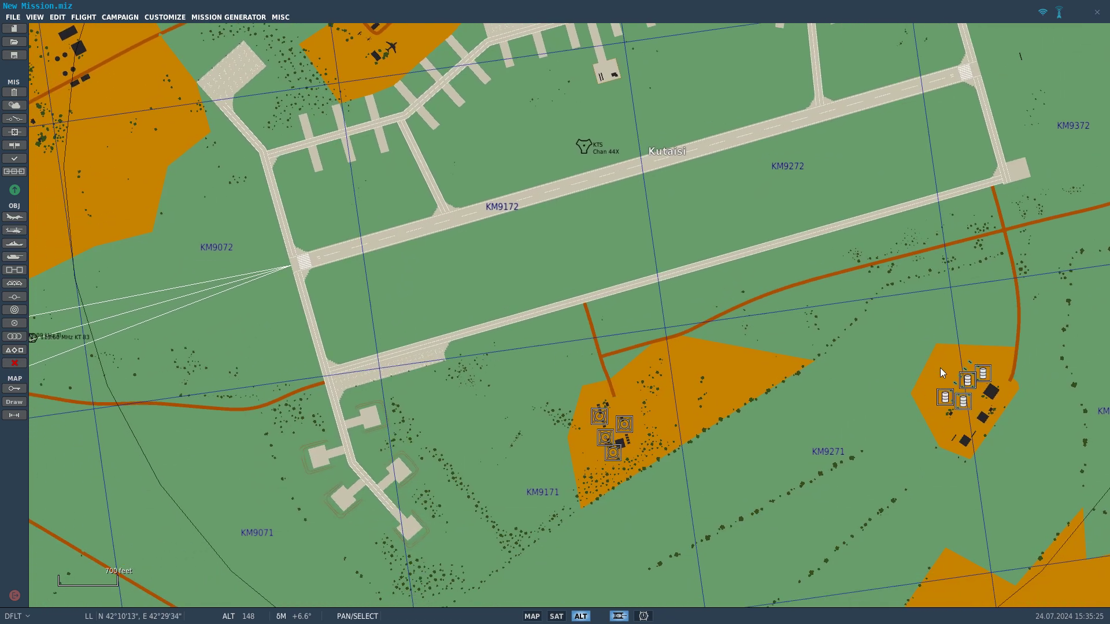
scroll(481, 309, "down", 5)
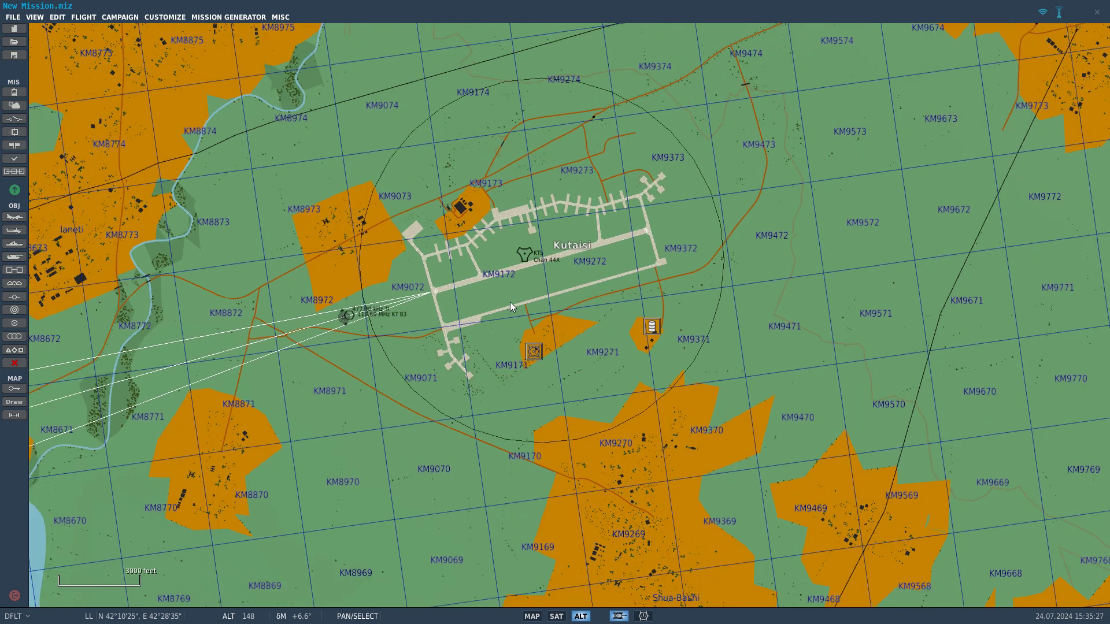
scroll(522, 299, "down", 1)
scroll(501, 287, "up", 2)
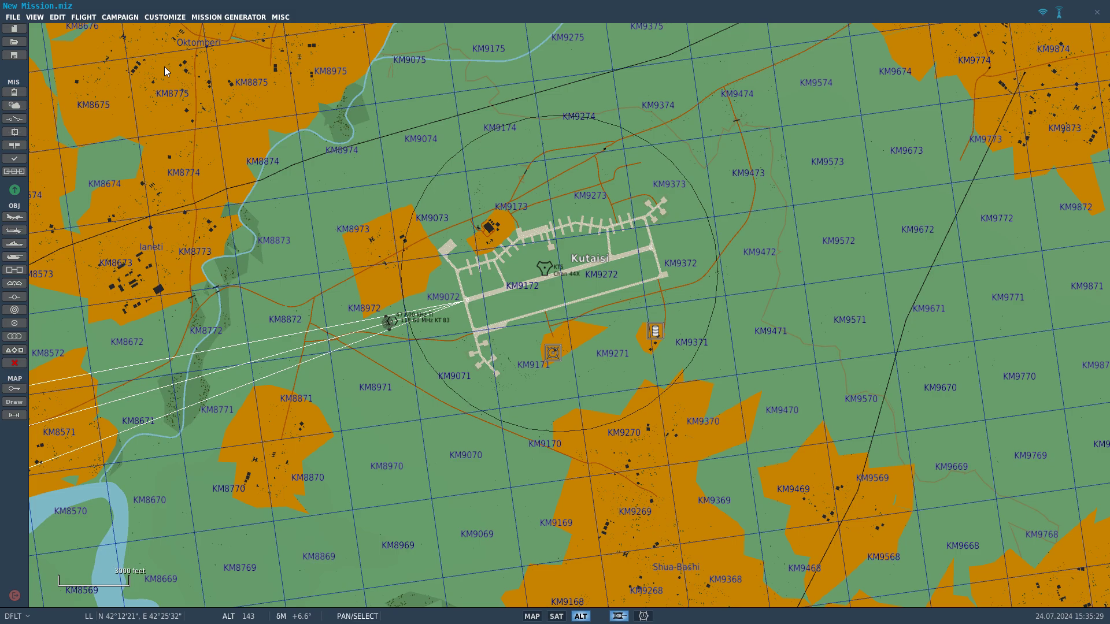
scroll(524, 266, "up", 6)
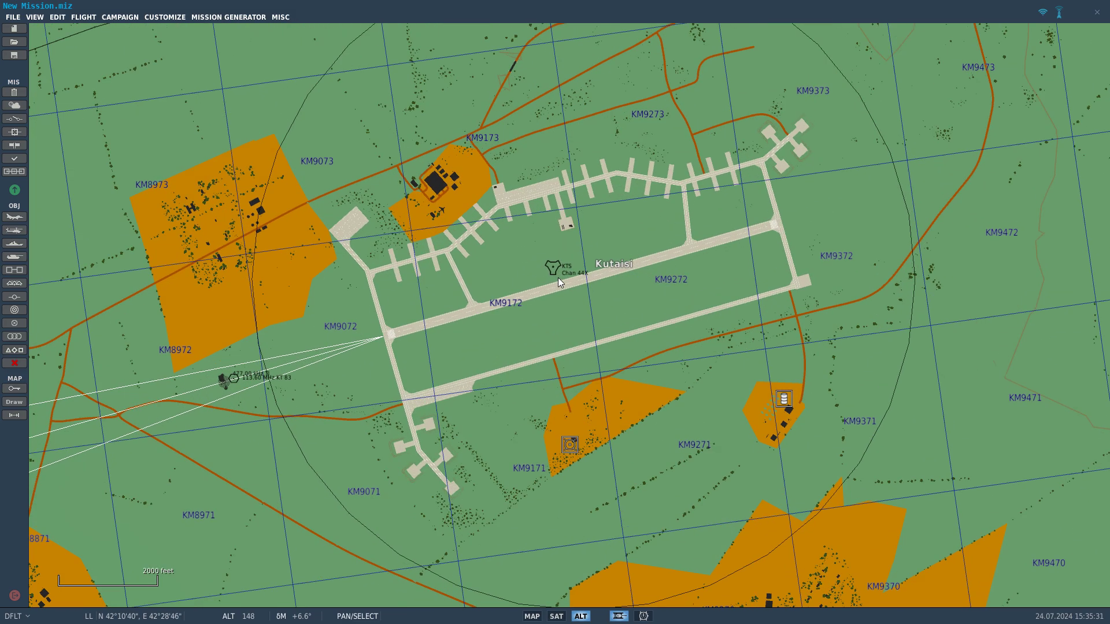
scroll(438, 282, "down", 4)
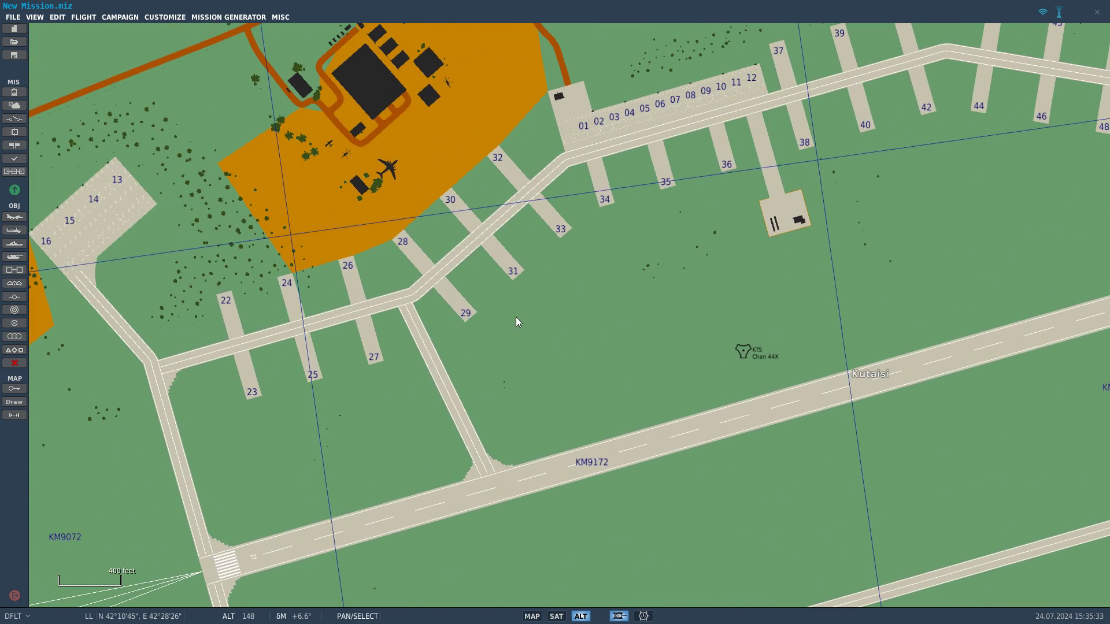
scroll(544, 213, "down", 5)
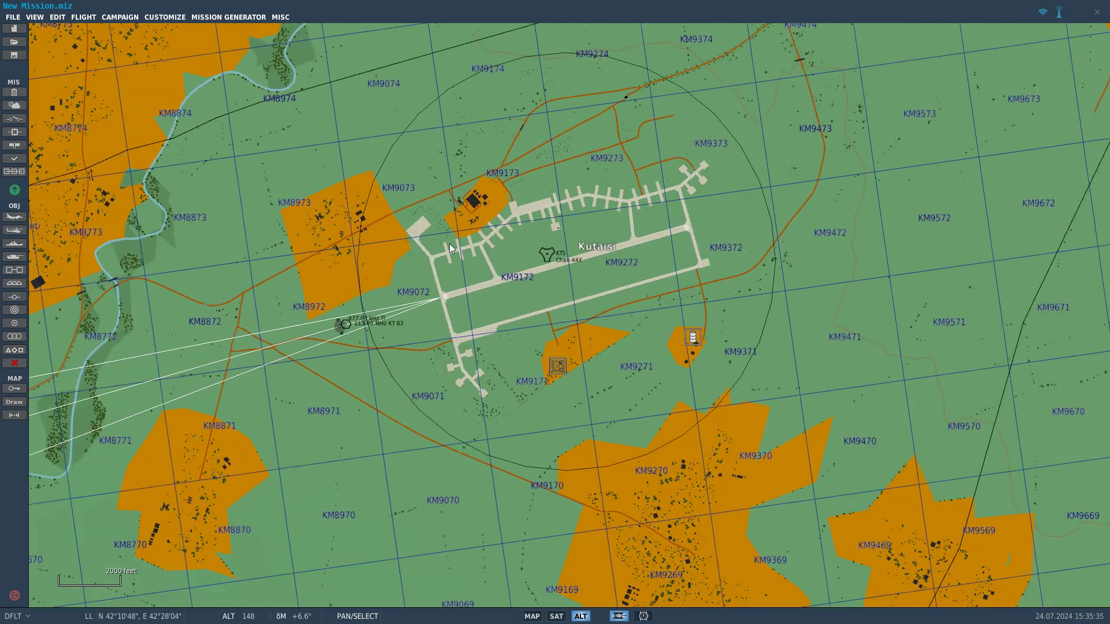
scroll(533, 193, "down", 3)
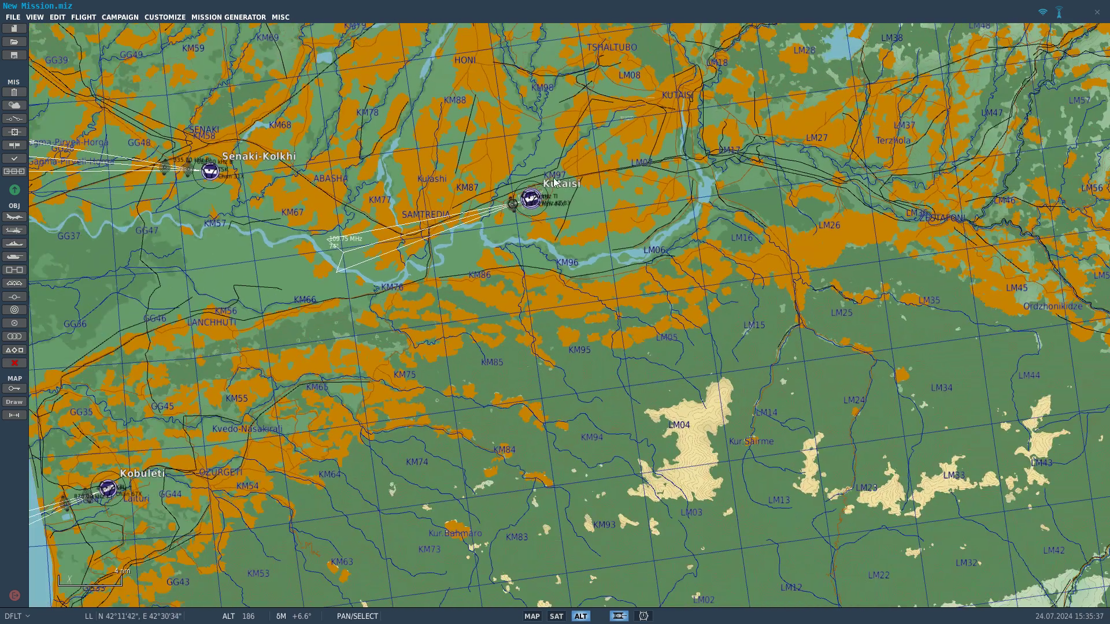
- View the mountains northeast of Kutaisi in the chart map layer and in the satellite layer
left_click_drag(609, 179, 466, 318)
left_click_drag(625, 298, 418, 341)
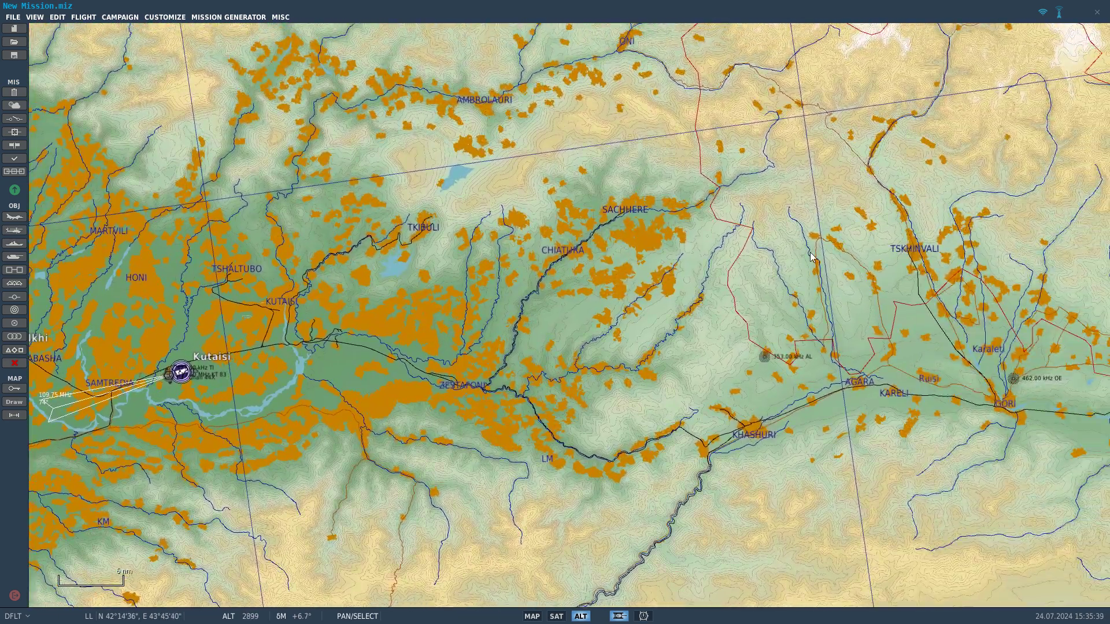
left_click_drag(699, 305, 658, 458)
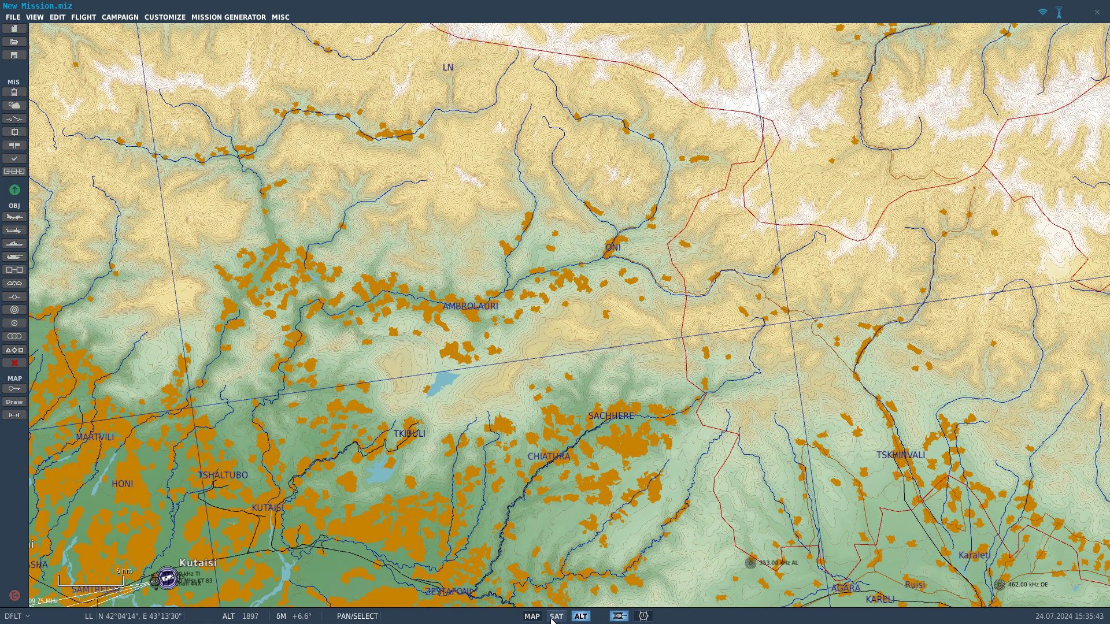
left_click(532, 617)
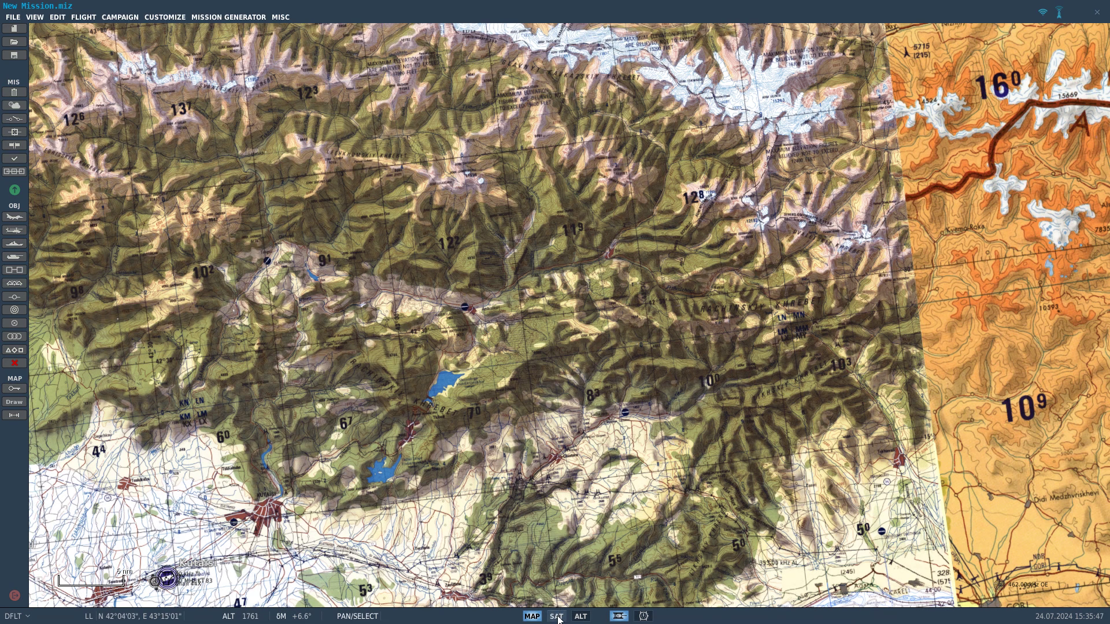
left_click(556, 617)
- Examine the satellite imagery, from village buildings northeast of Kutaisi to the airfields north of the Caucasus mountains
scroll(486, 413, "up", 10)
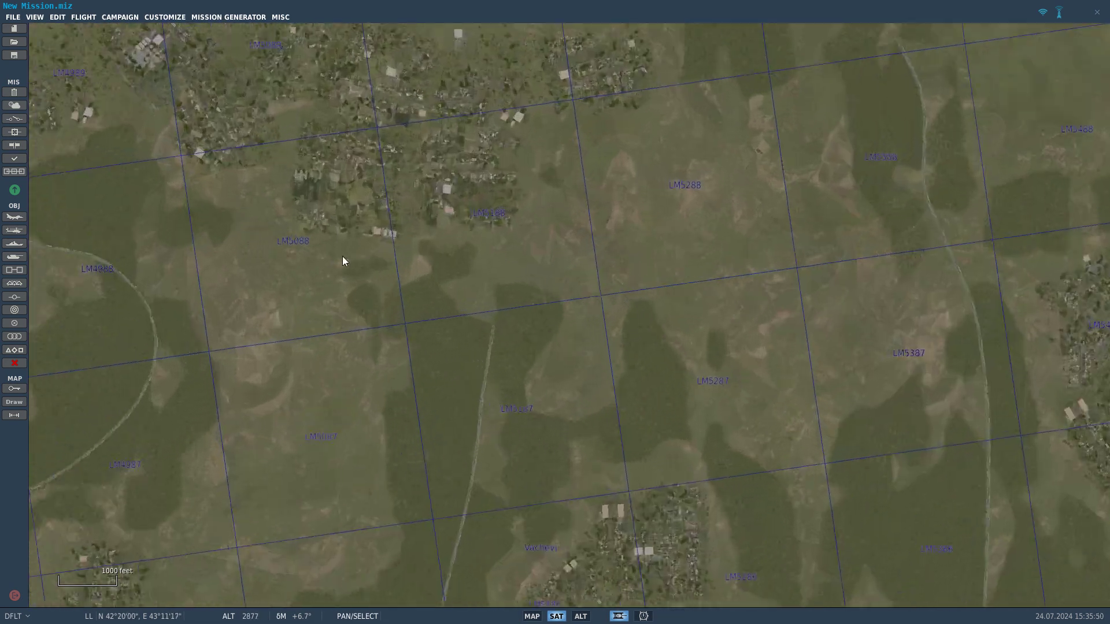
scroll(342, 256, "up", 1)
left_click_drag(341, 86, 463, 293)
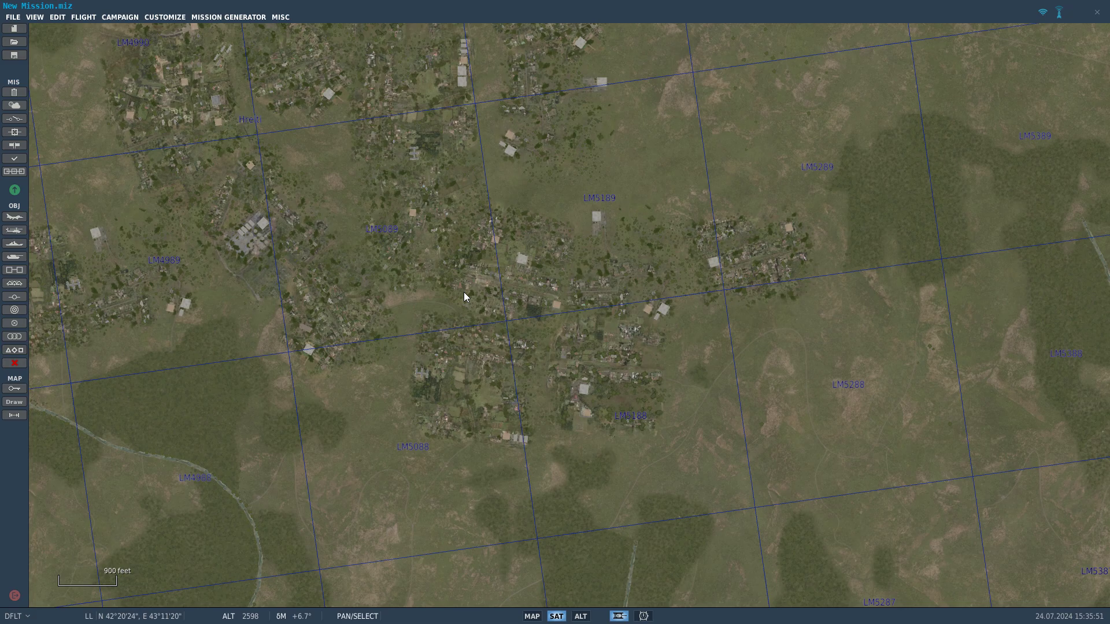
scroll(547, 265, "up", 5)
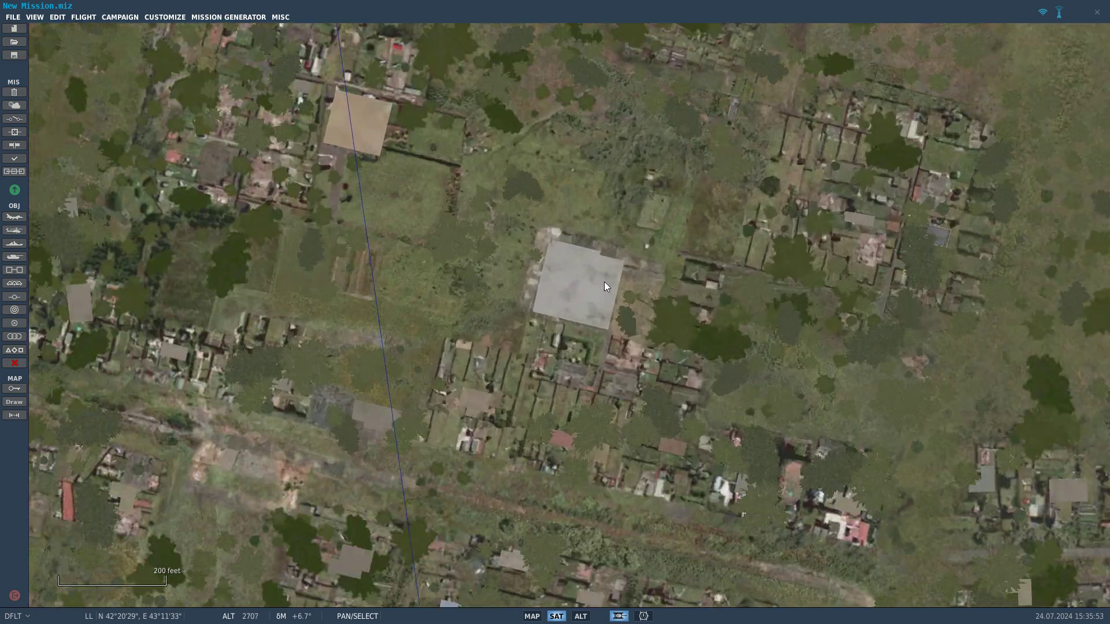
scroll(518, 303, "down", 8)
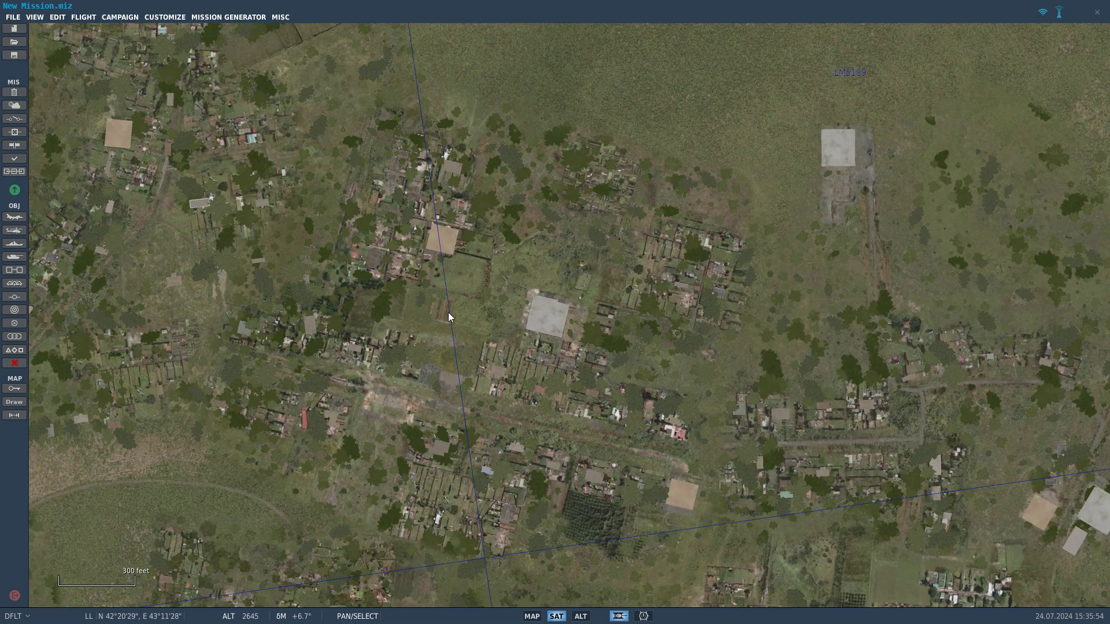
scroll(473, 242, "down", 8)
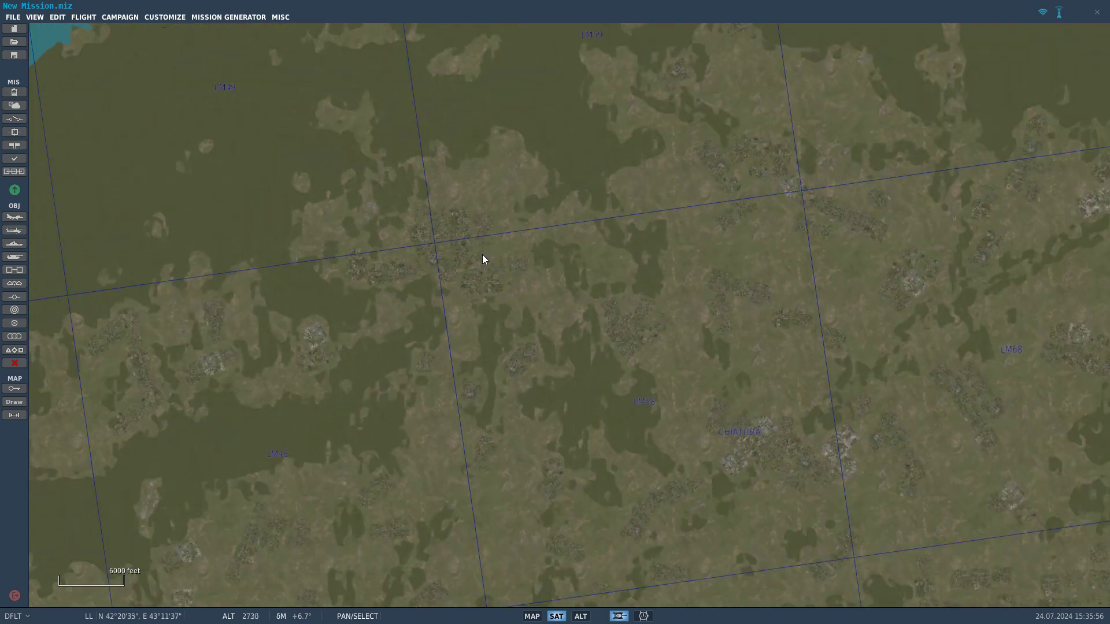
scroll(339, 317, "down", 7)
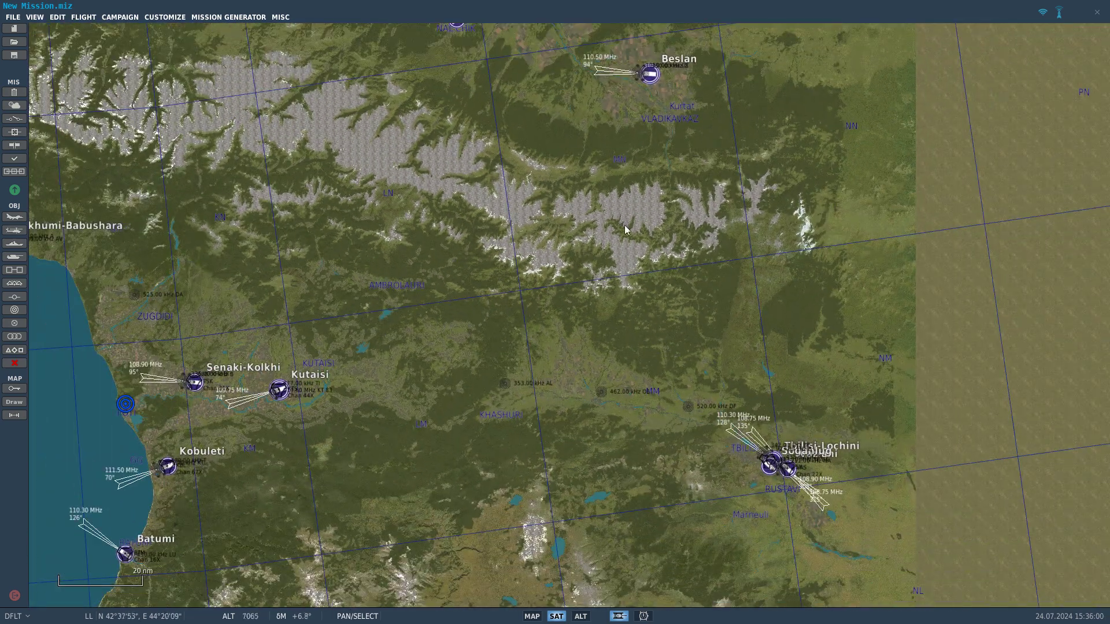
left_click_drag(625, 229, 635, 451)
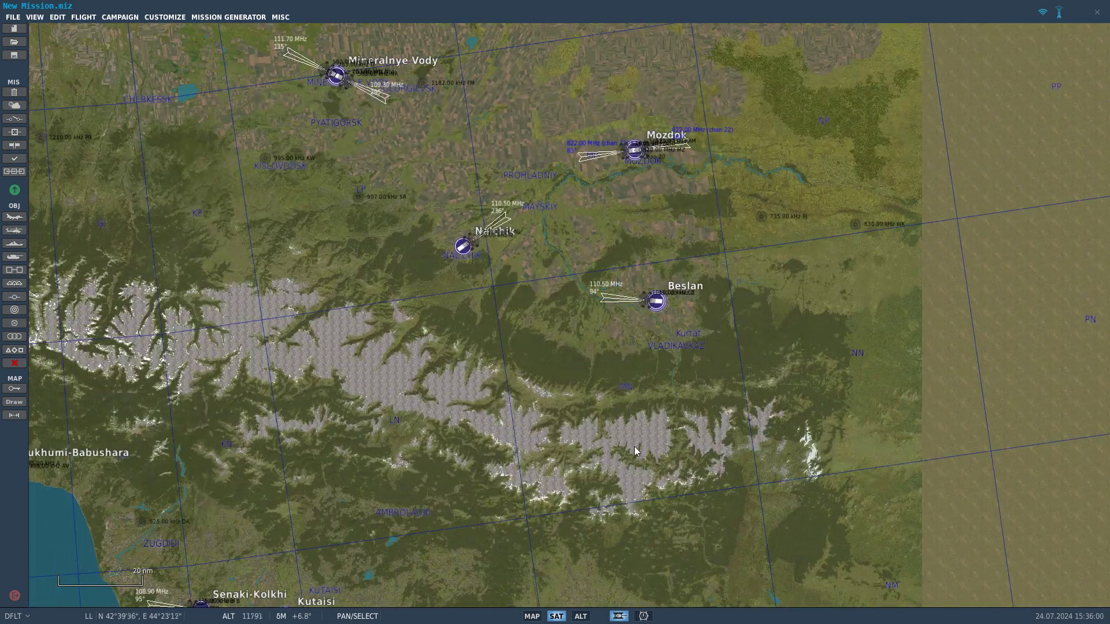
left_click_drag(350, 346, 469, 400)
left_click_drag(265, 260, 430, 358)
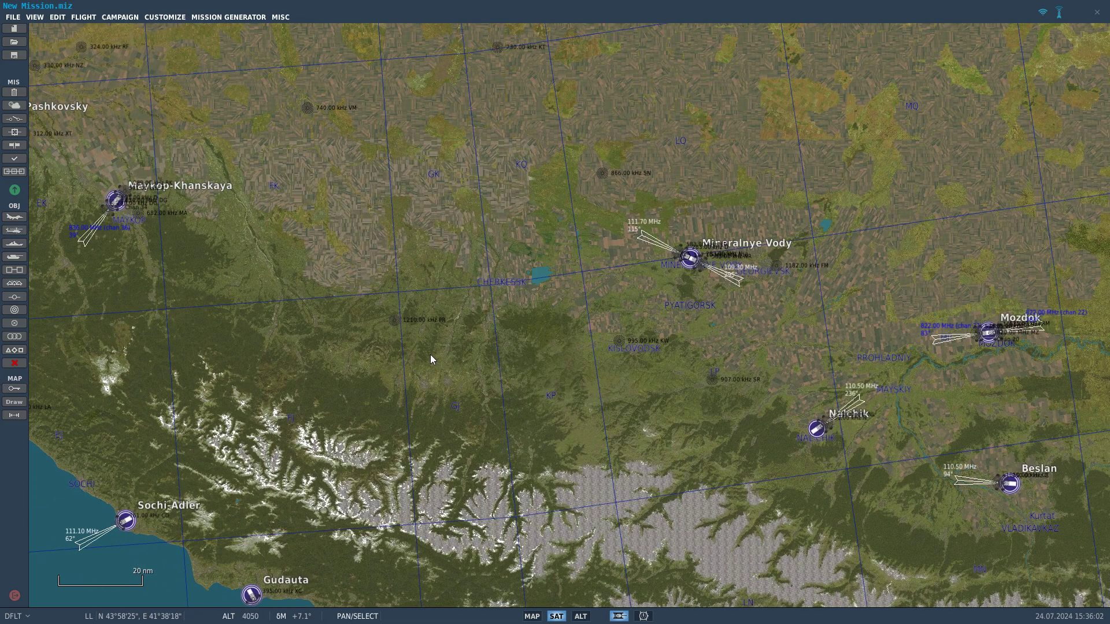
left_click_drag(302, 225, 279, 259)
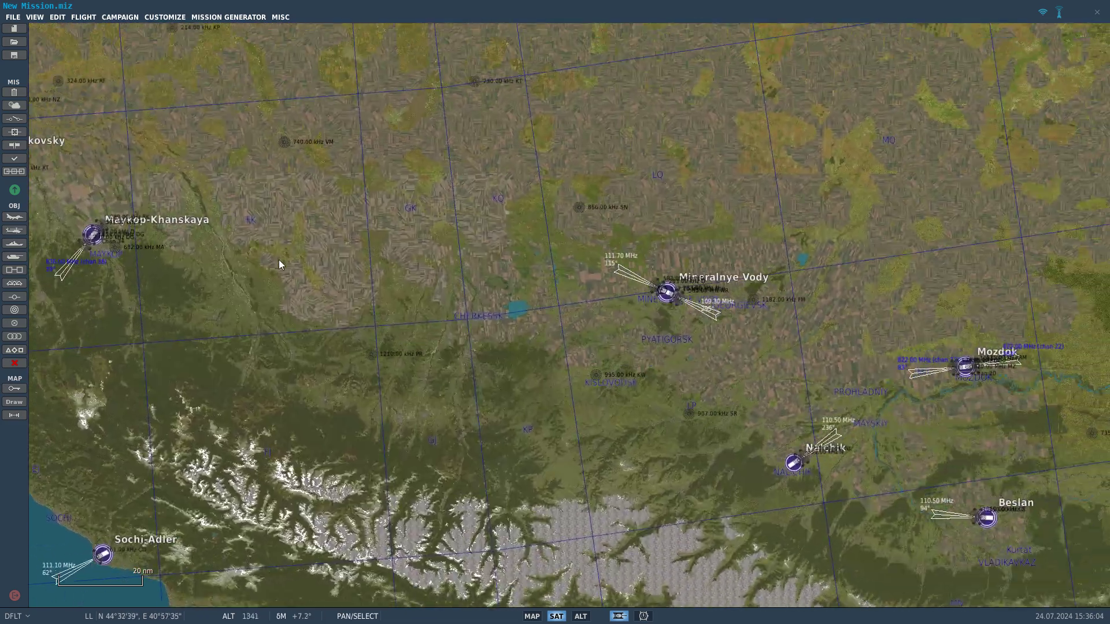
- Return the map to the altitude layer and look over the mountain valley southwest of Tyrnyauz
left_click(580, 617)
scroll(562, 450, "up", 2)
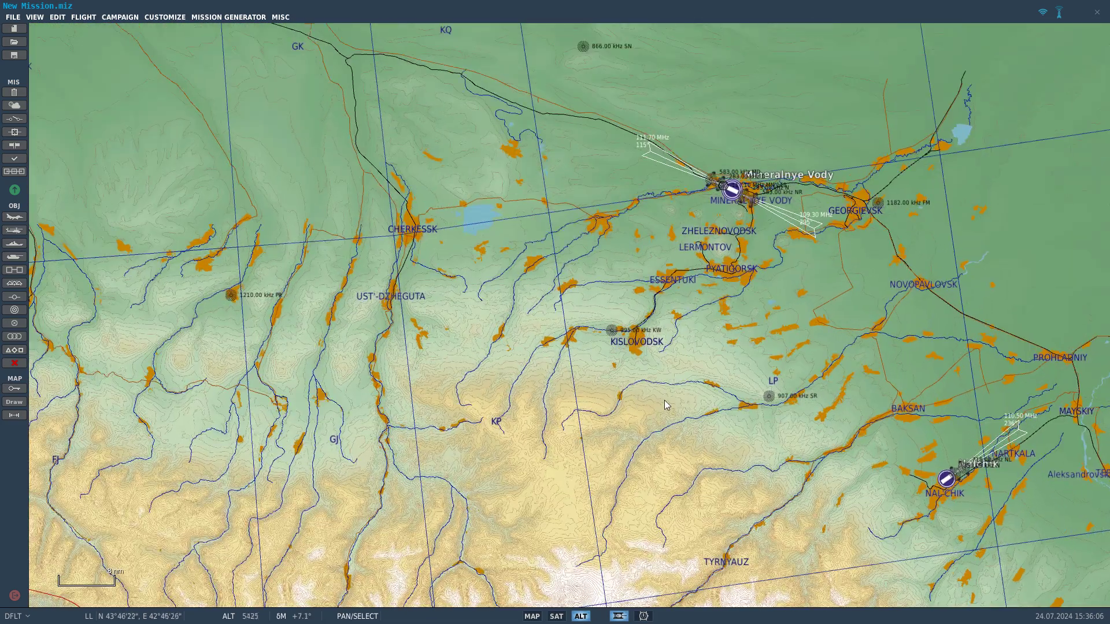
left_click_drag(752, 411, 381, 252)
left_click_drag(656, 331, 570, 216)
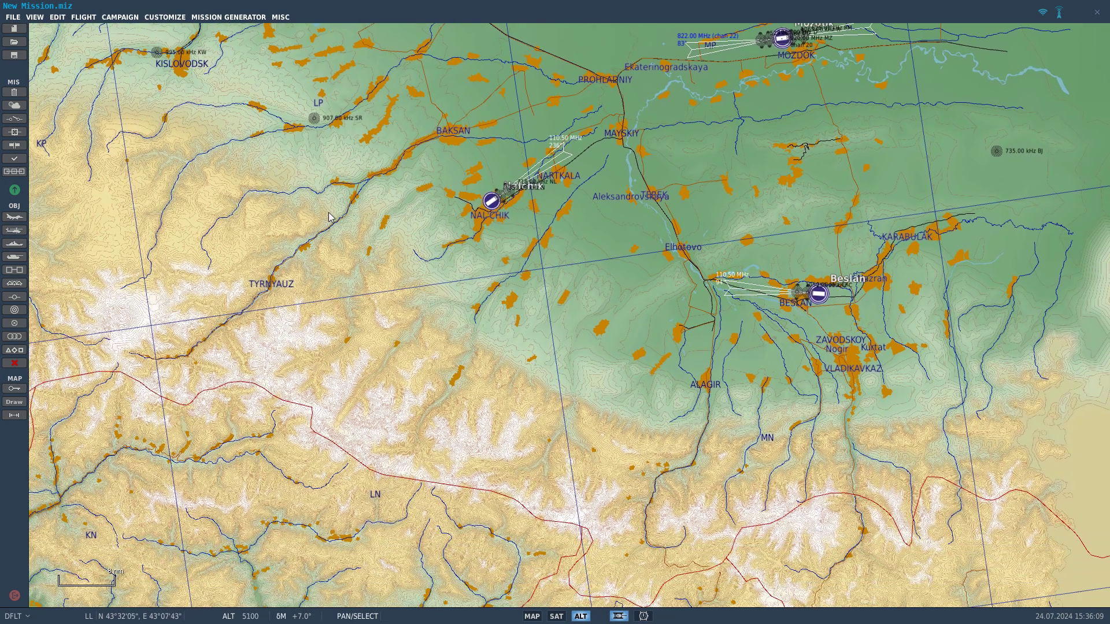
left_click_drag(163, 368, 416, 367)
scroll(428, 342, "up", 3)
scroll(431, 342, "up", 2)
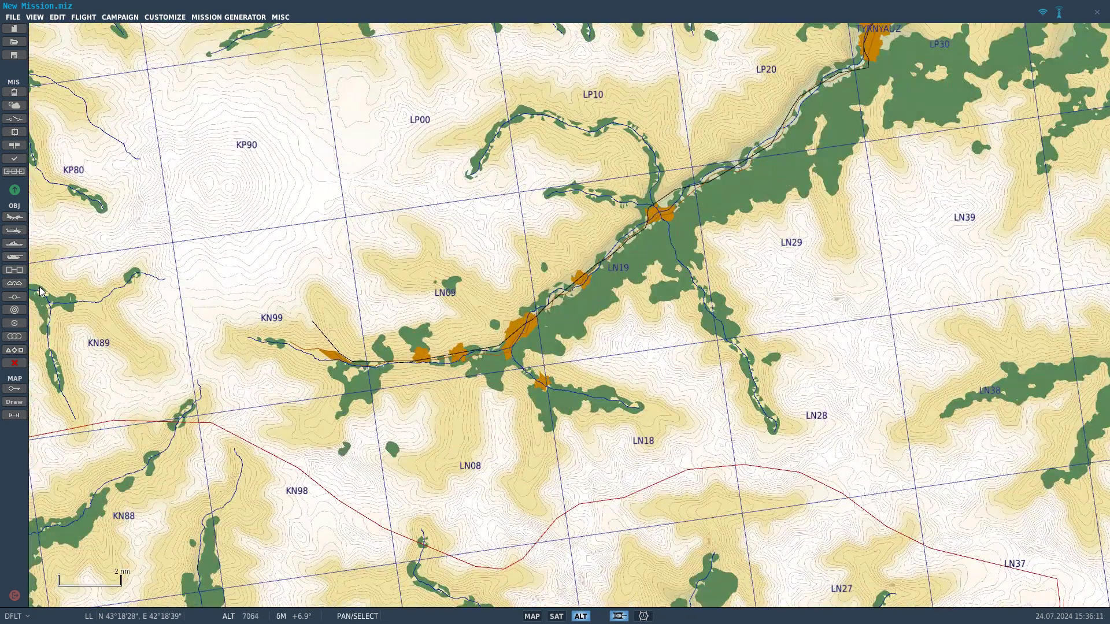
- Start a USA airplane group and set its aircraft type to F-16CM bl.50
left_click(14, 217)
left_click(976, 127)
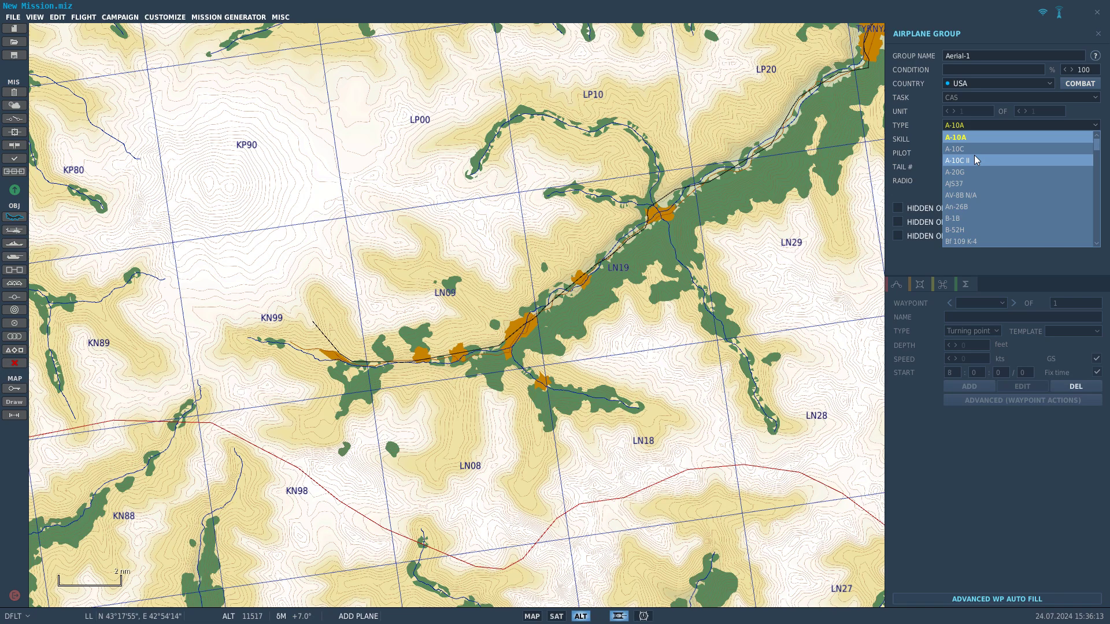
scroll(983, 155, "down", 10)
left_click(1014, 178)
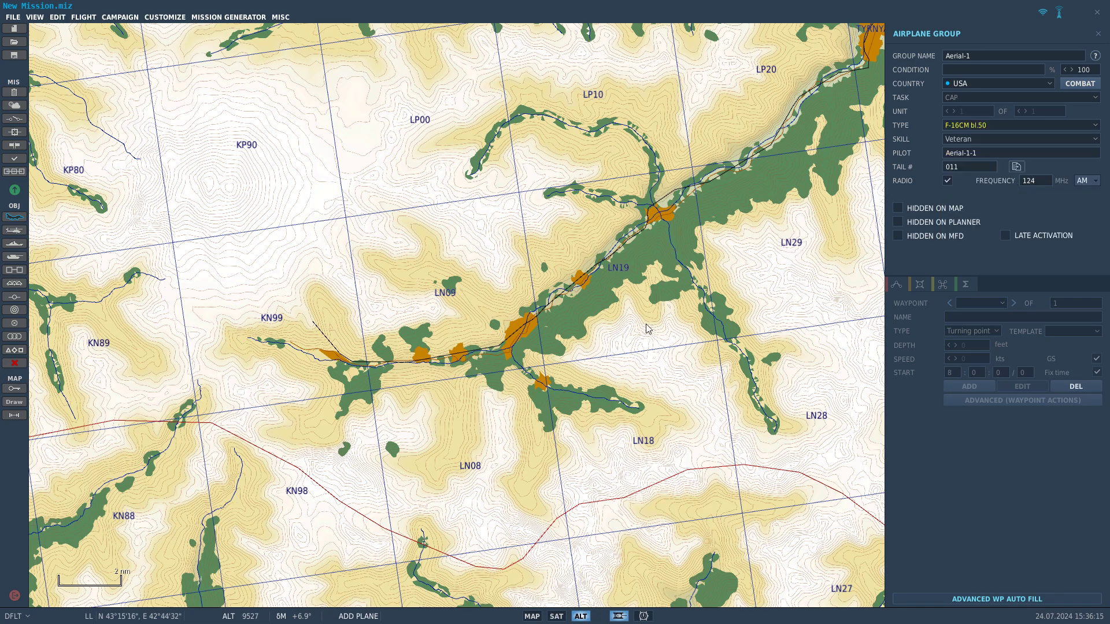
- Place the F-16 group in the mountains south of the valley with a waypoint up the valley toward Tyrnyauz, and shift its start point west
left_click(427, 439)
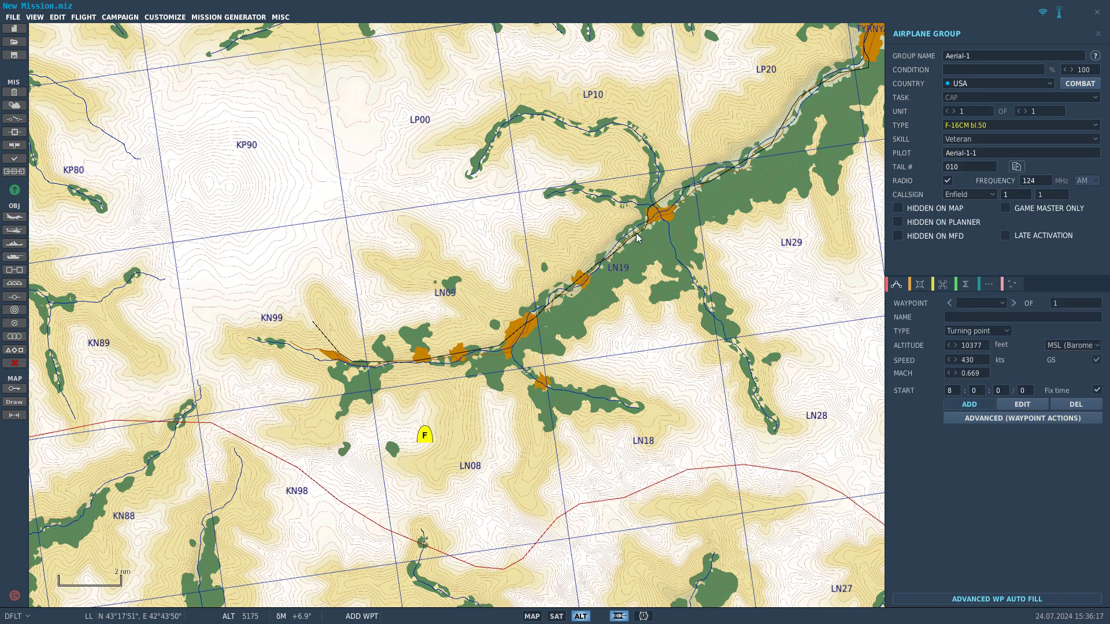
left_click(766, 138)
key("Escape")
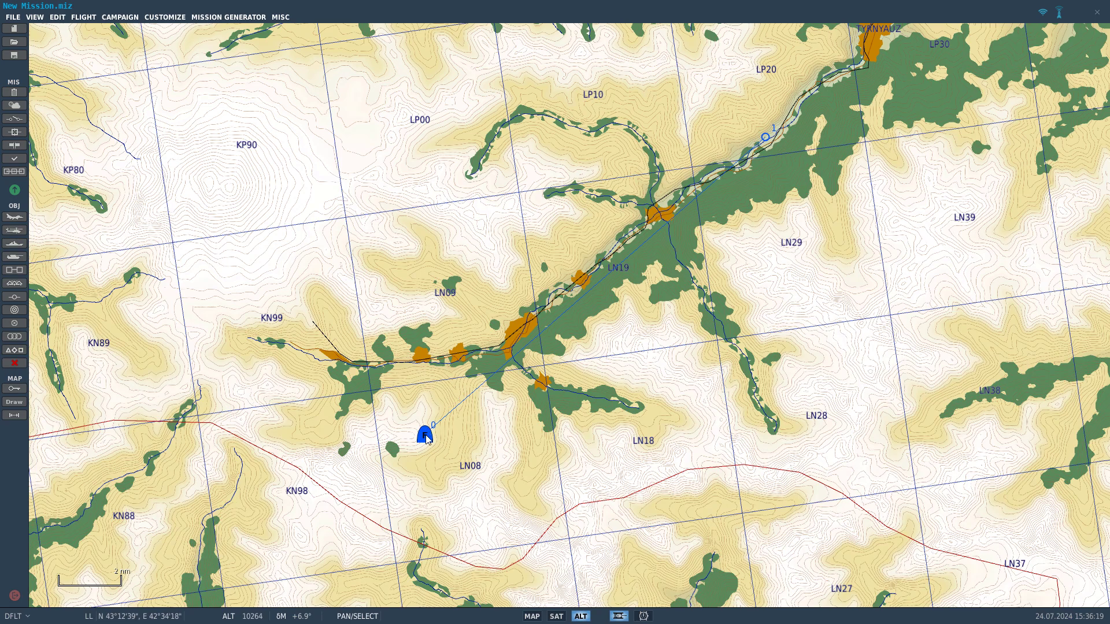
mouse_move(427, 439)
left_mouse_down()
mouse_move(402, 452)
mouse_move(377, 399)
mouse_move(394, 434)
mouse_move(383, 444)
left_mouse_up()
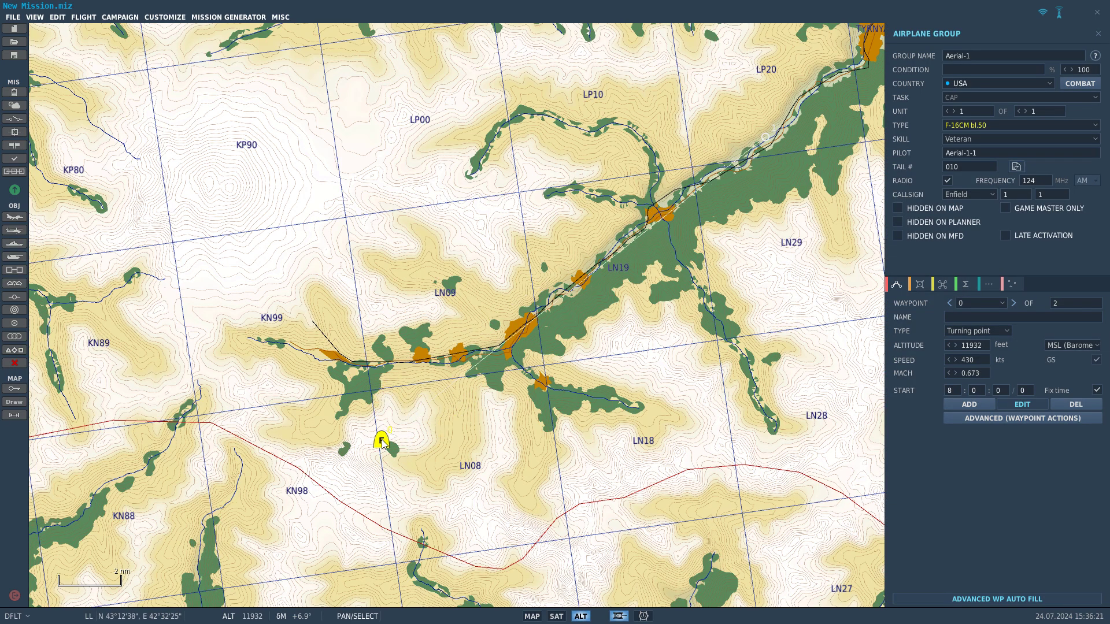
- Set the F-16 group's starting waypoint to Fly over point and move the group slightly southwest
left_click(981, 329)
left_click(963, 360)
left_click(365, 418)
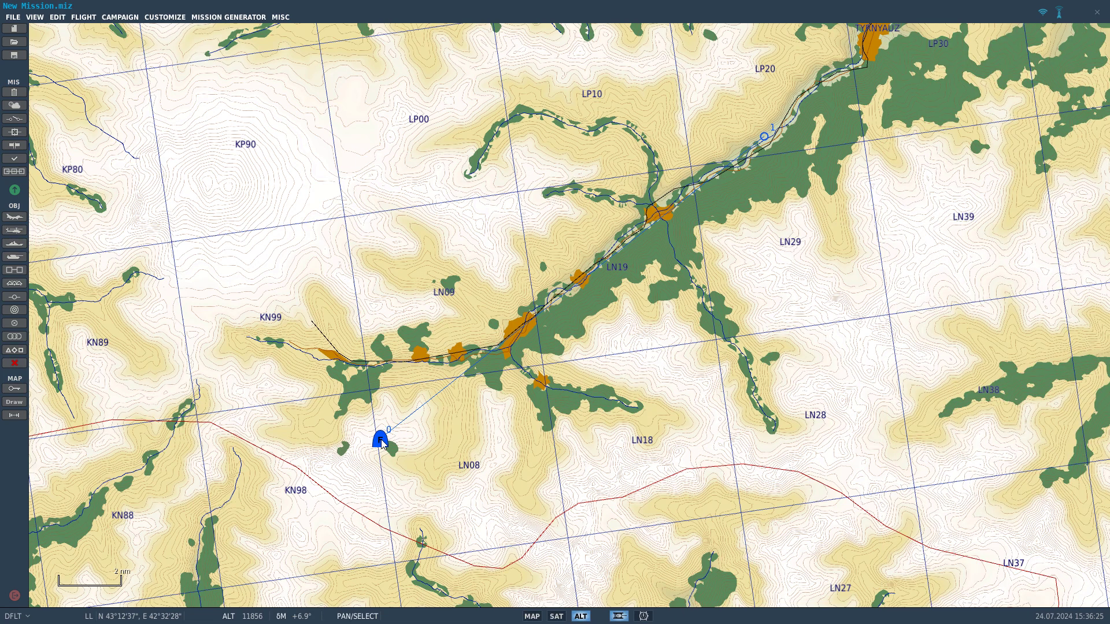
mouse_move(381, 439)
left_mouse_down()
mouse_move(372, 458)
mouse_move(362, 455)
left_mouse_up()
left_click_drag(740, 173, 572, 303)
left_click_drag(205, 457, 387, 326)
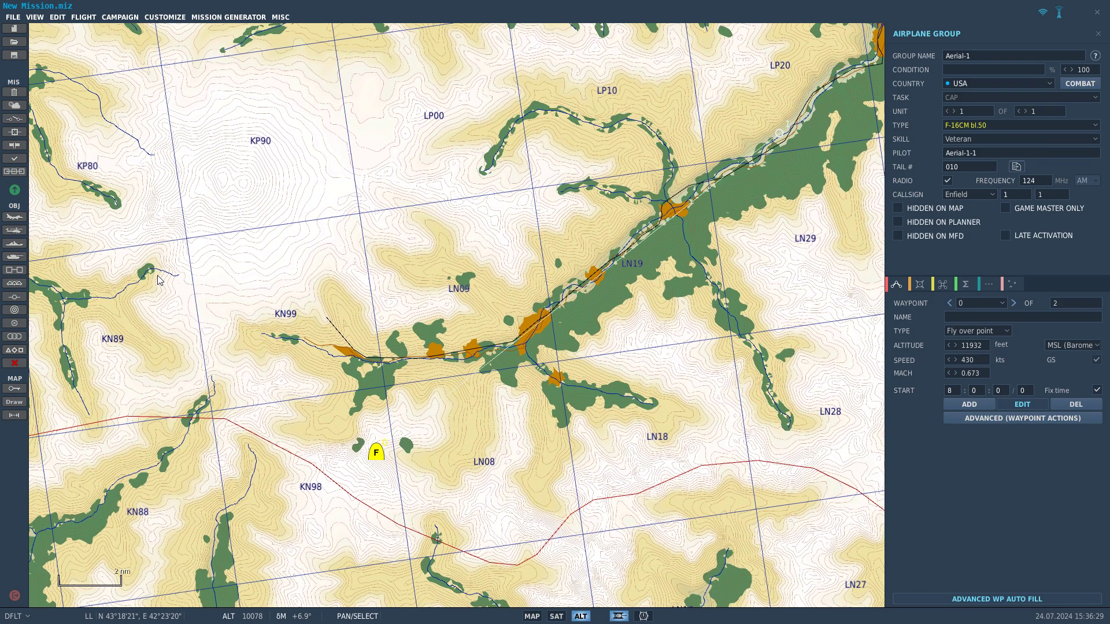
- Place Russia's SA-11 SAM Battery template in the open field northeast of Verh.Baksan with heading 0
left_click(15, 272)
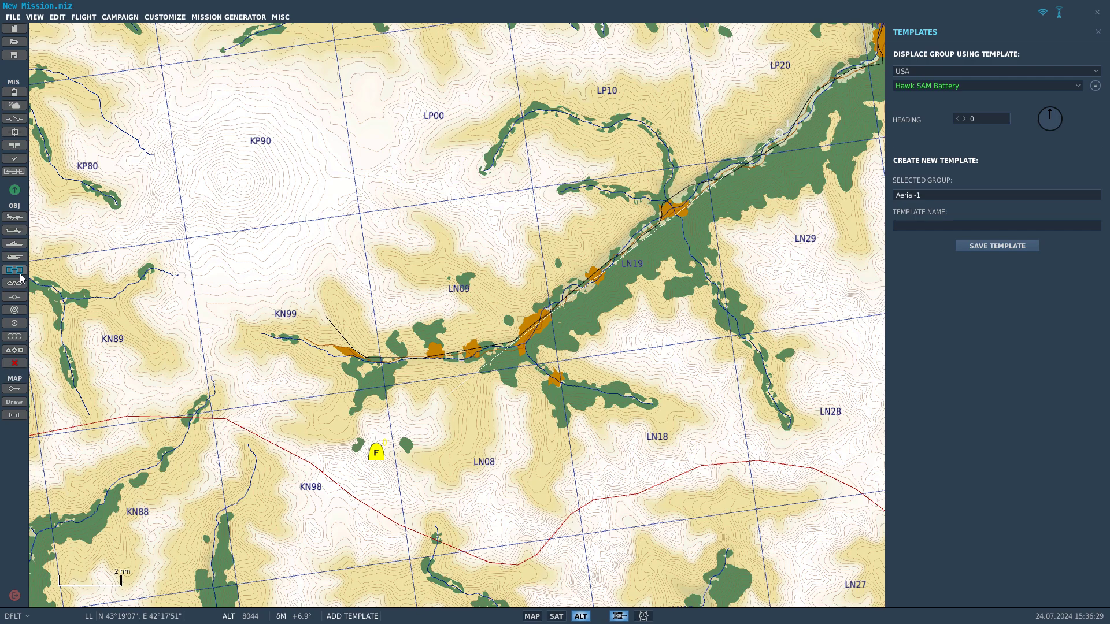
left_click(924, 74)
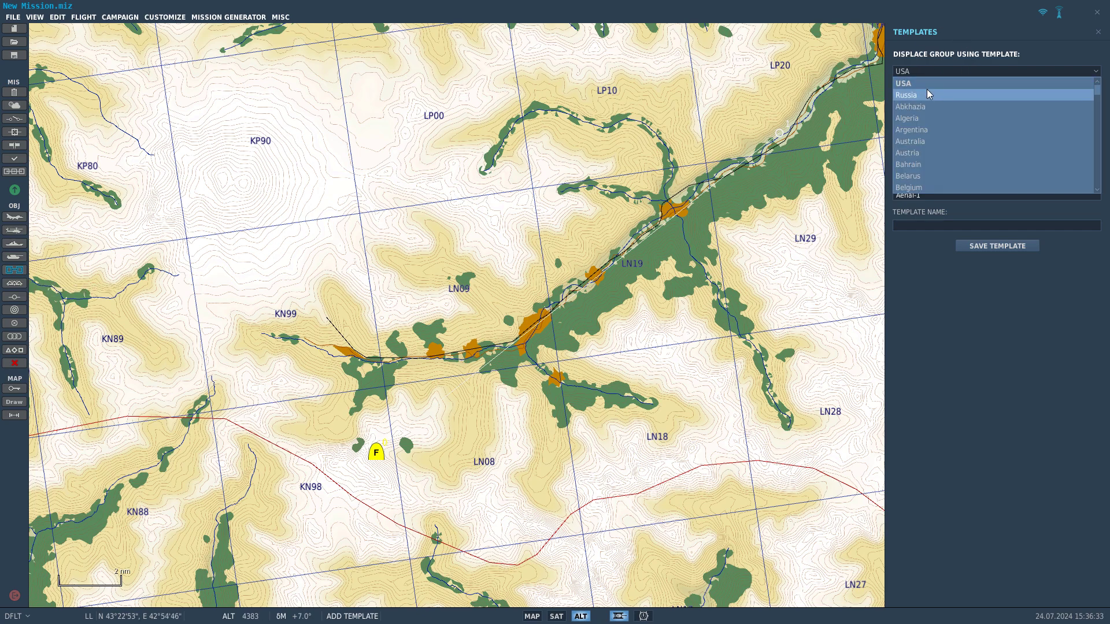
left_click(927, 89)
left_click(928, 86)
left_click(928, 109)
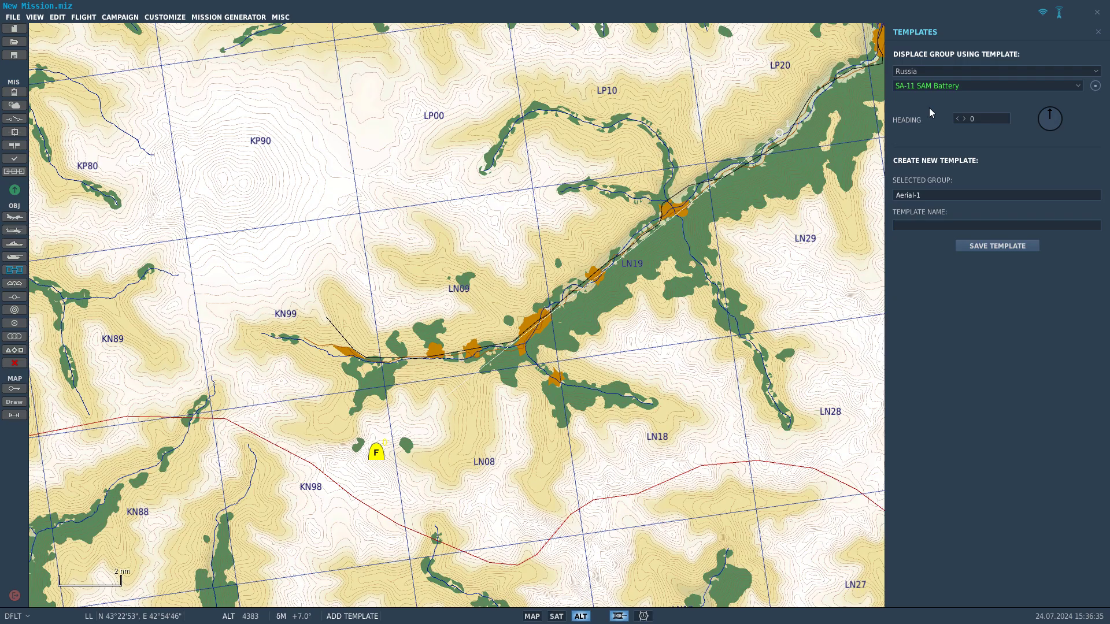
scroll(675, 149, "up", 5)
scroll(659, 227, "up", 6)
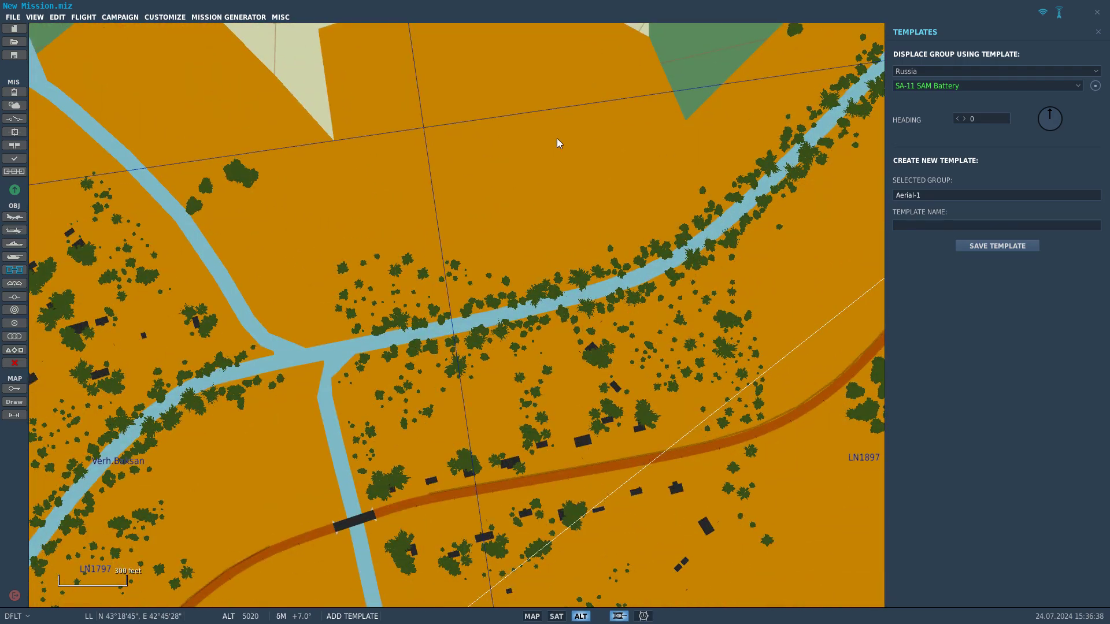
left_click(558, 142)
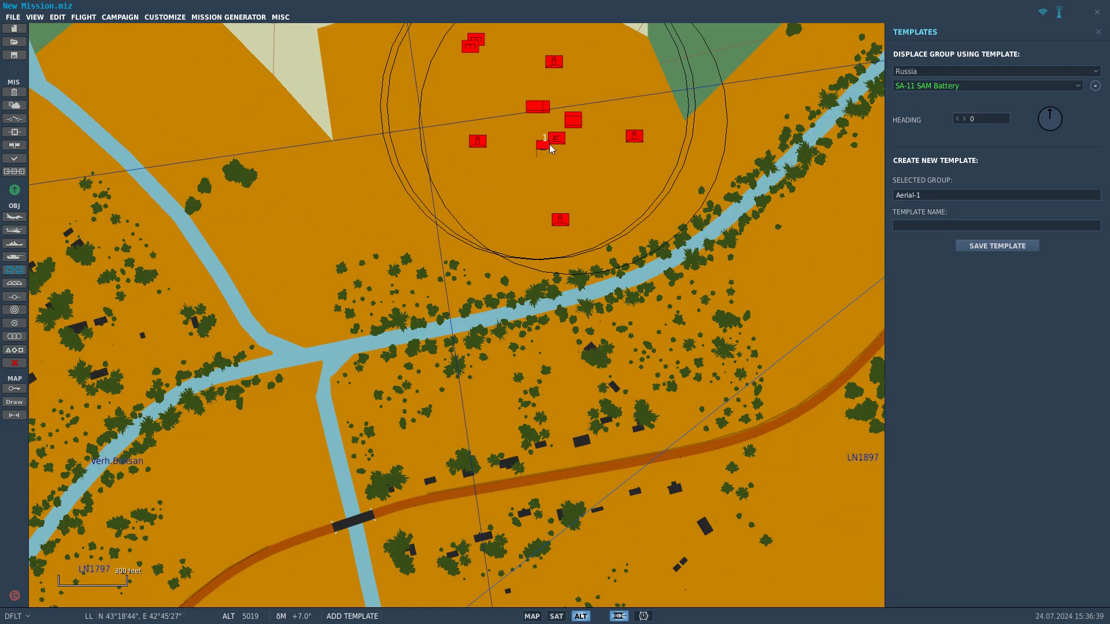
- Spread the battery out by moving its northern SA-11 launcher southwest and its two ATZ-10 refuelers farther west
right_click_drag(549, 144, 478, 359)
left_click_drag(504, 296, 484, 298)
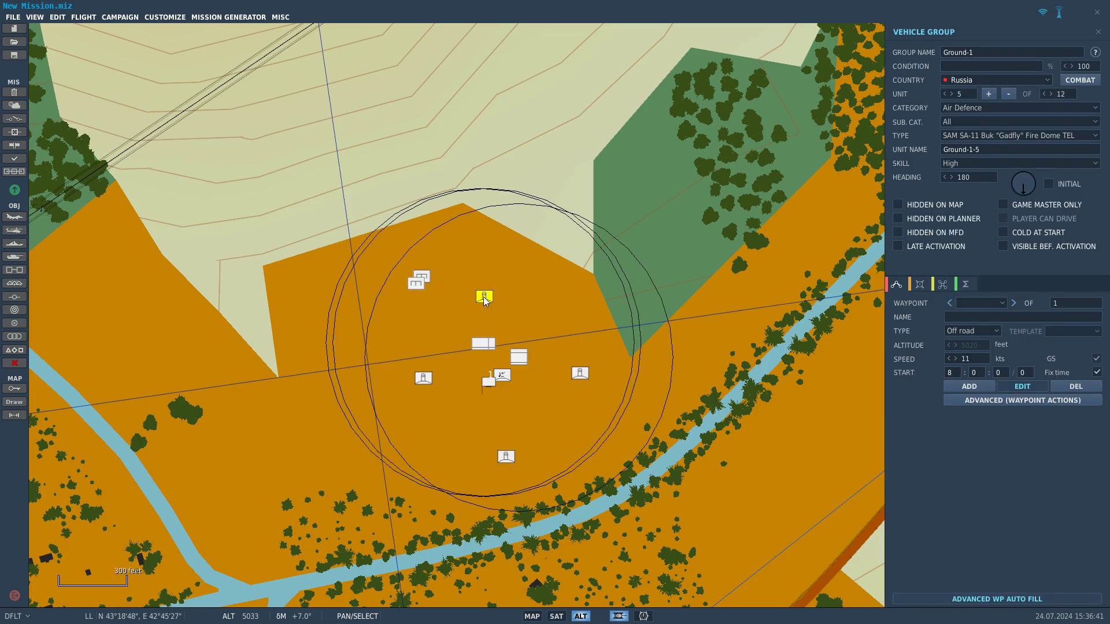
left_click_drag(408, 286, 233, 314)
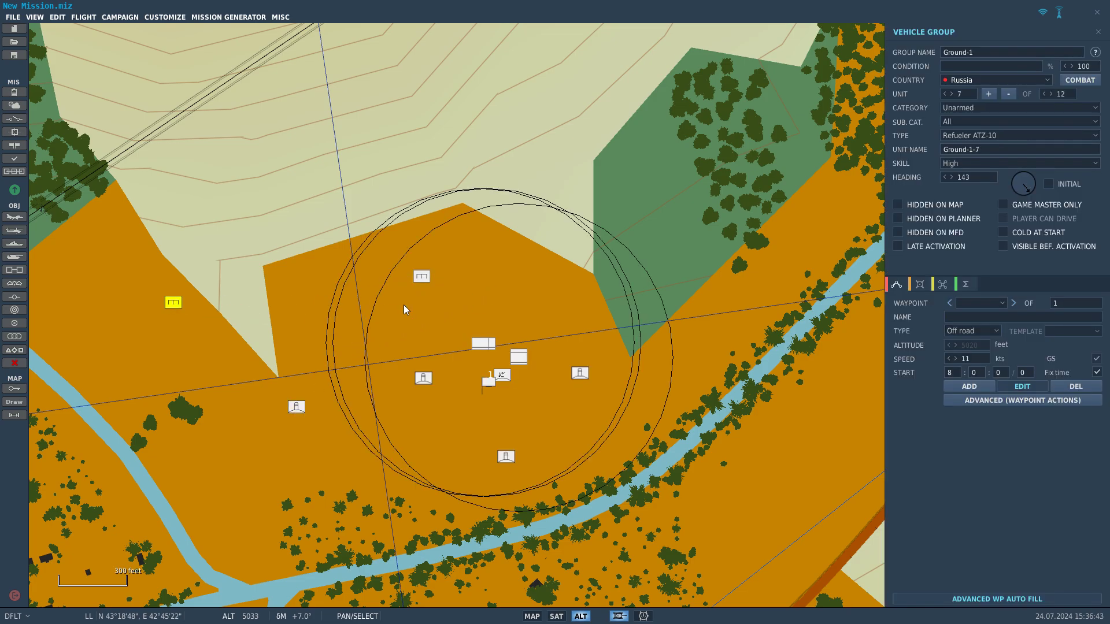
left_click_drag(409, 279, 208, 324)
right_click_drag(209, 324, 492, 165)
left_click_drag(492, 165, 226, 201)
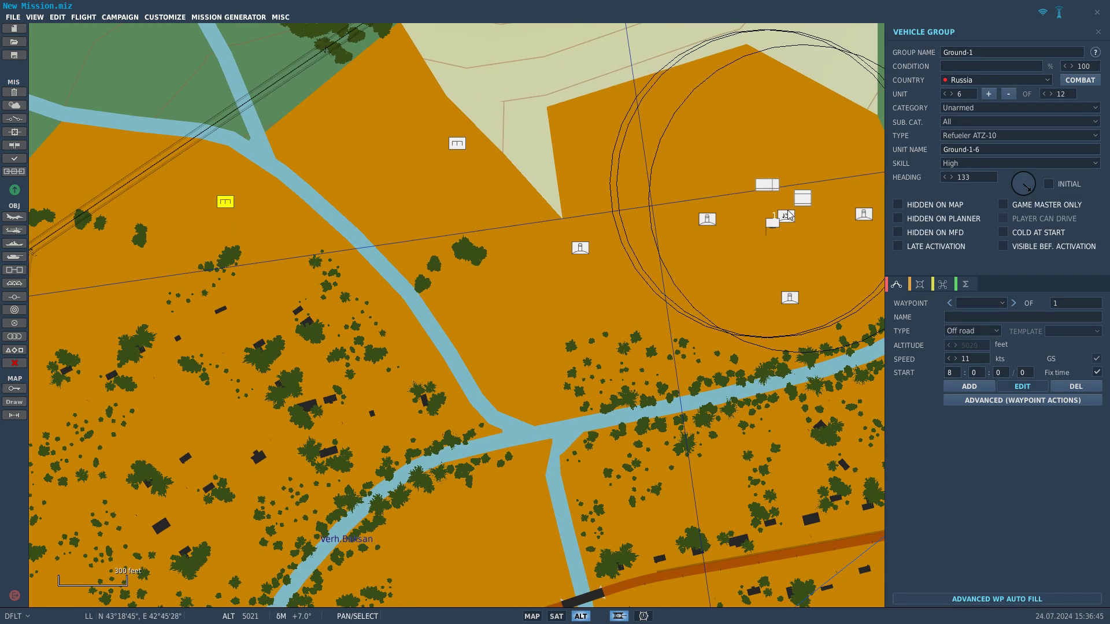
- Move the SA-11 C2 vehicle southwest within the battery and shift the group slightly west by its Snow Drift search radar
left_click_drag(775, 230, 739, 215)
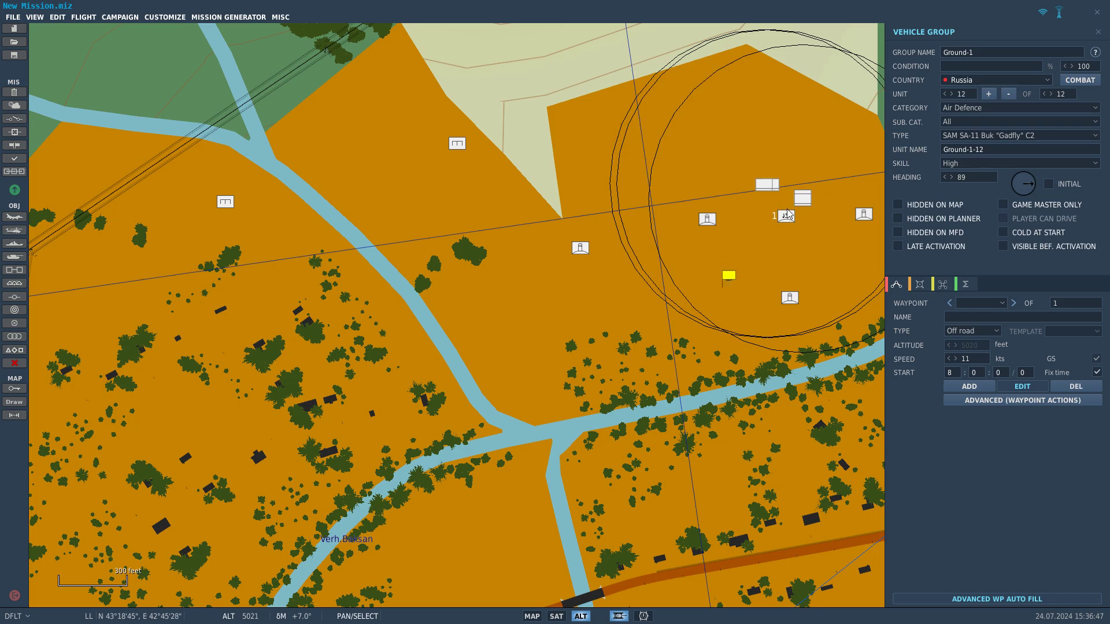
left_click(754, 220)
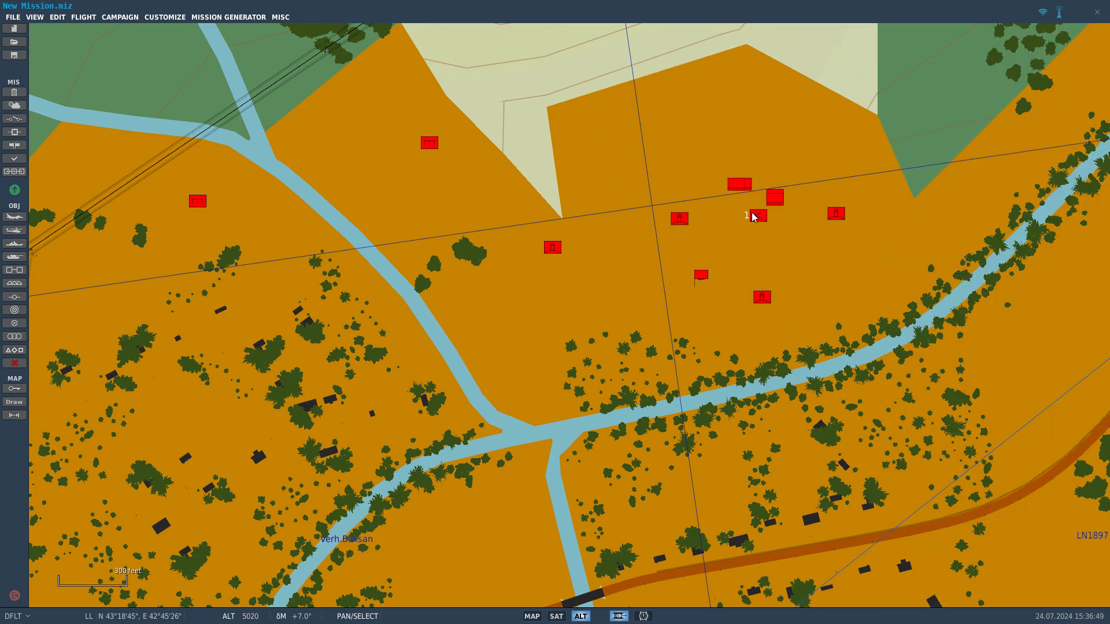
left_click(754, 217)
left_click(745, 212)
mouse_move(755, 224)
left_mouse_down()
mouse_move(639, 263)
mouse_move(725, 283)
mouse_move(766, 226)
left_mouse_up()
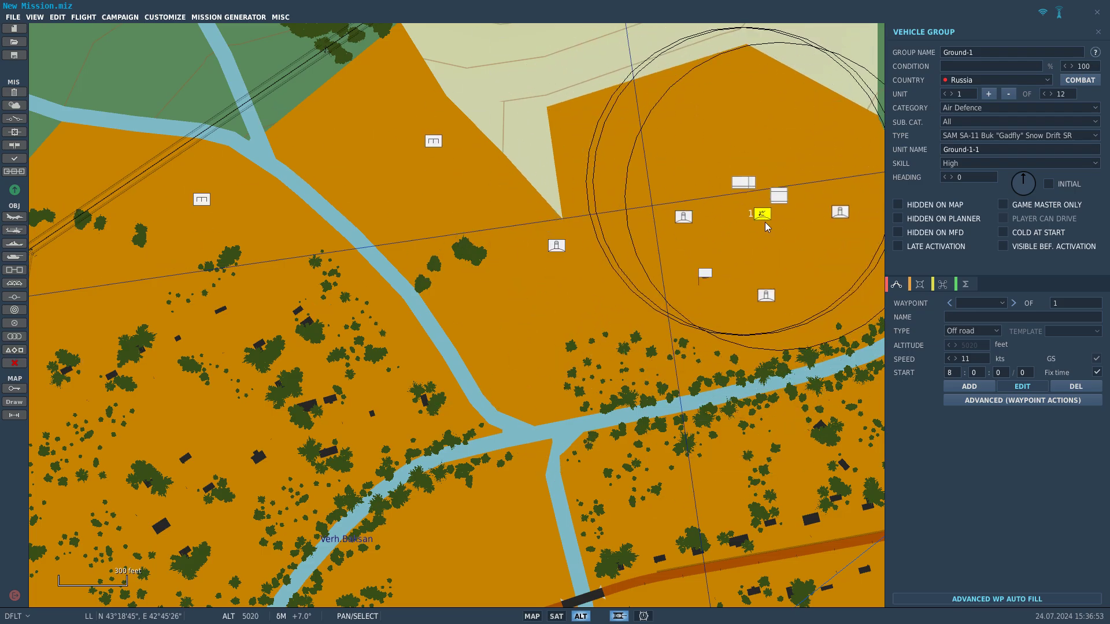
- Examine the terrain between the SA-11 battery and the F-16 group's start, following the planned route through the valley
scroll(754, 234, "down", 3)
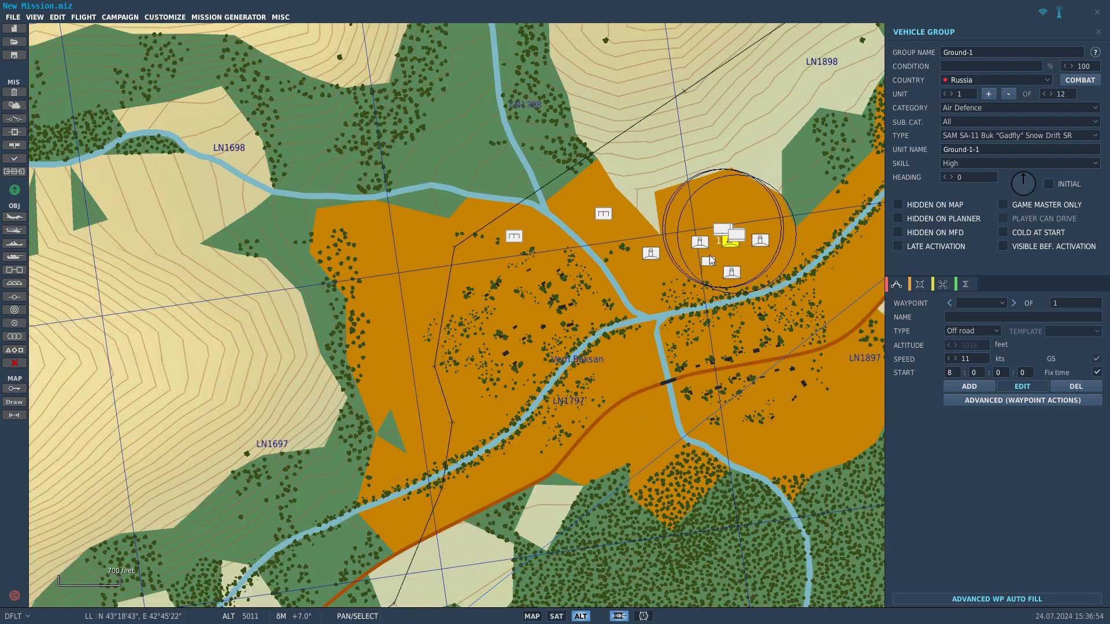
scroll(664, 302, "down", 7)
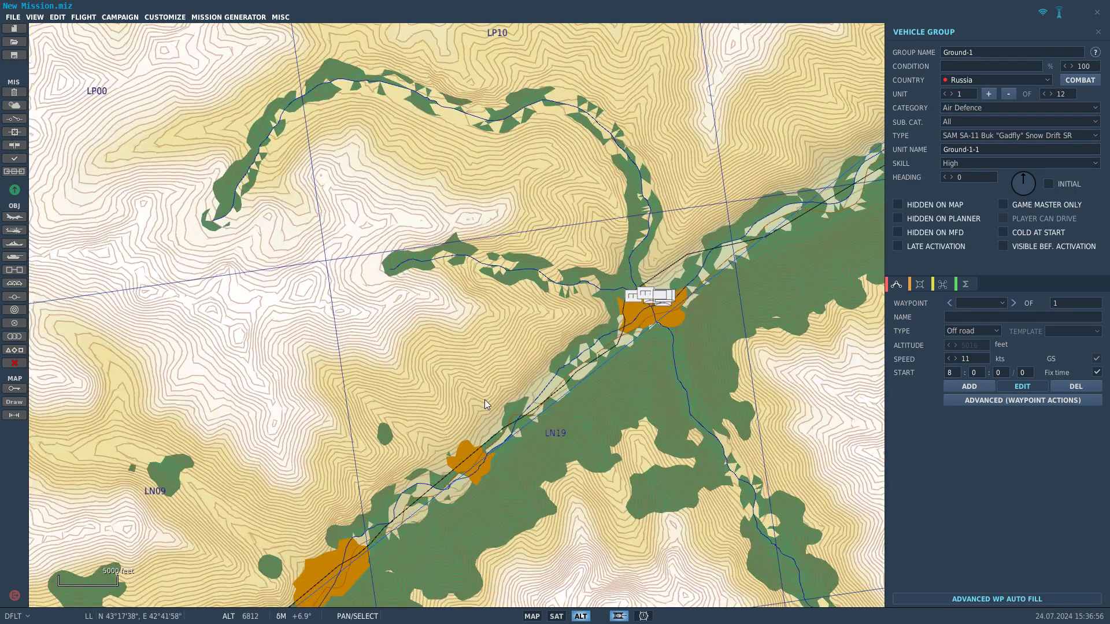
left_click_drag(509, 471, 838, 29)
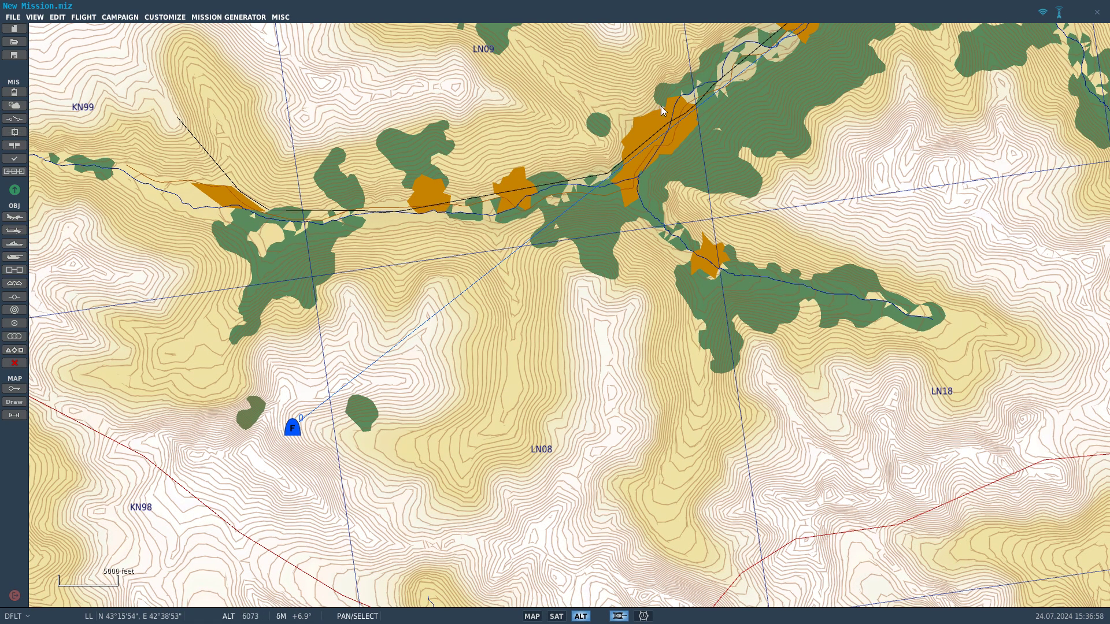
left_click_drag(664, 111, 503, 325)
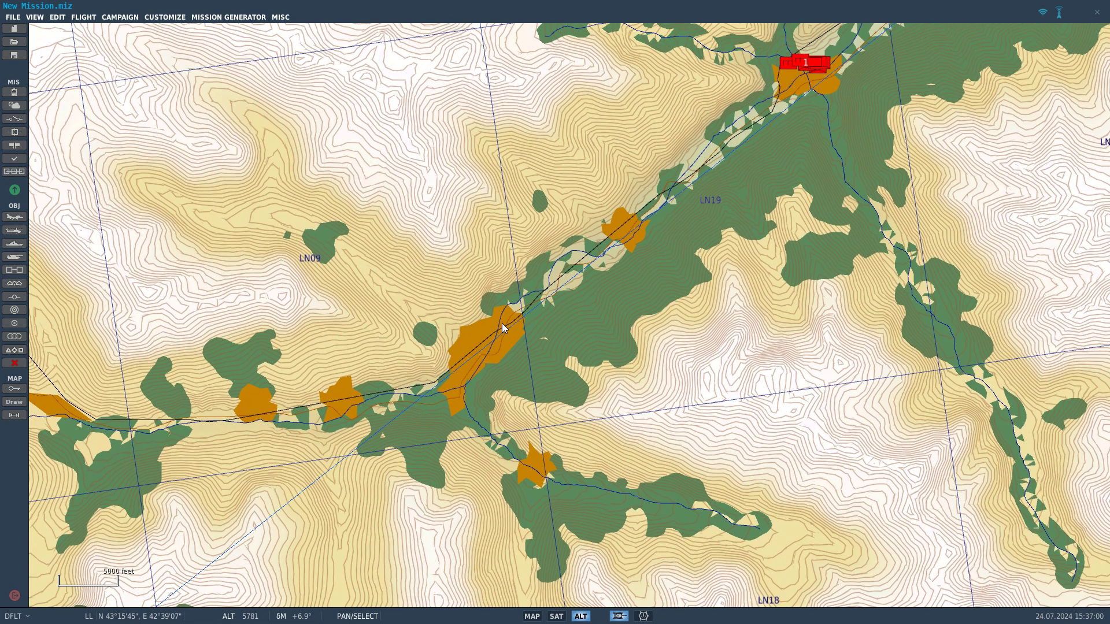
left_click_drag(371, 392, 598, 227)
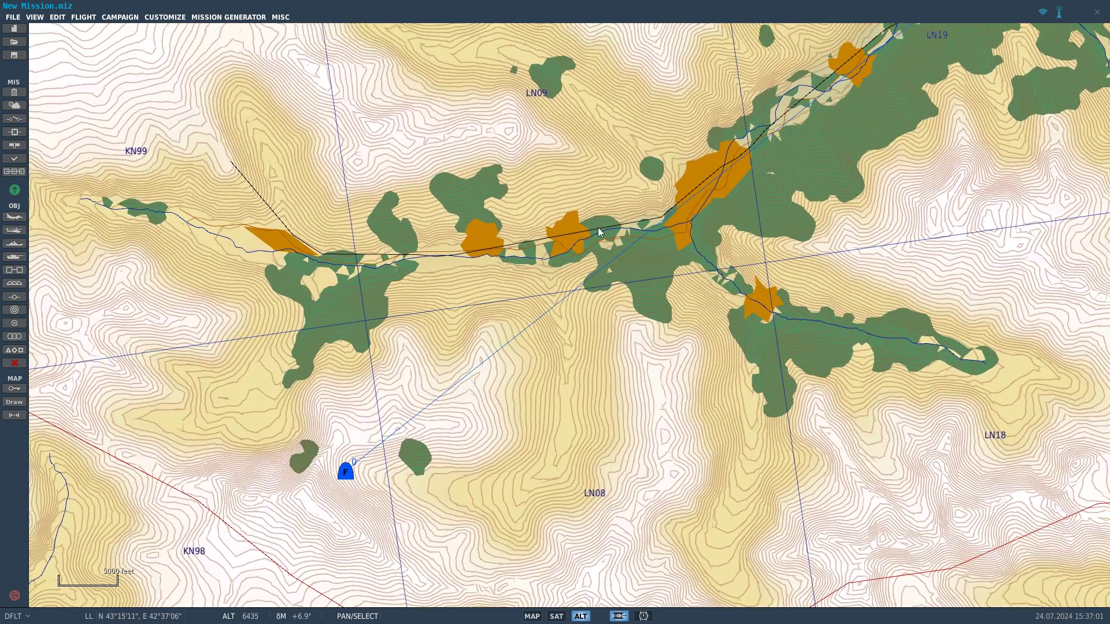
left_click(346, 471)
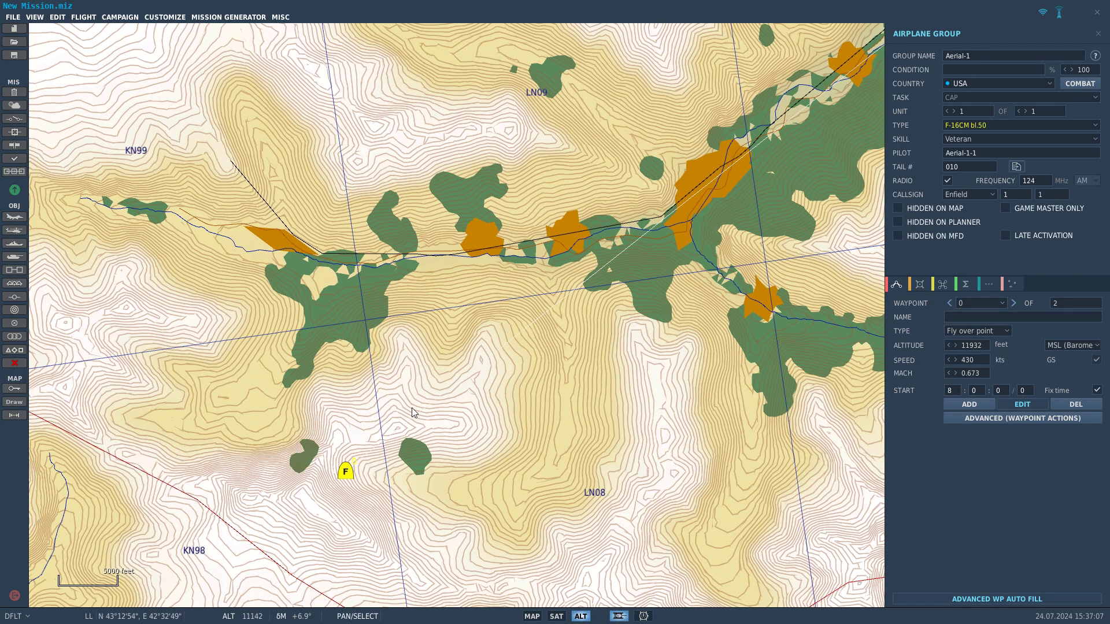
left_click_drag(560, 286, 410, 381)
scroll(502, 326, "up", 2)
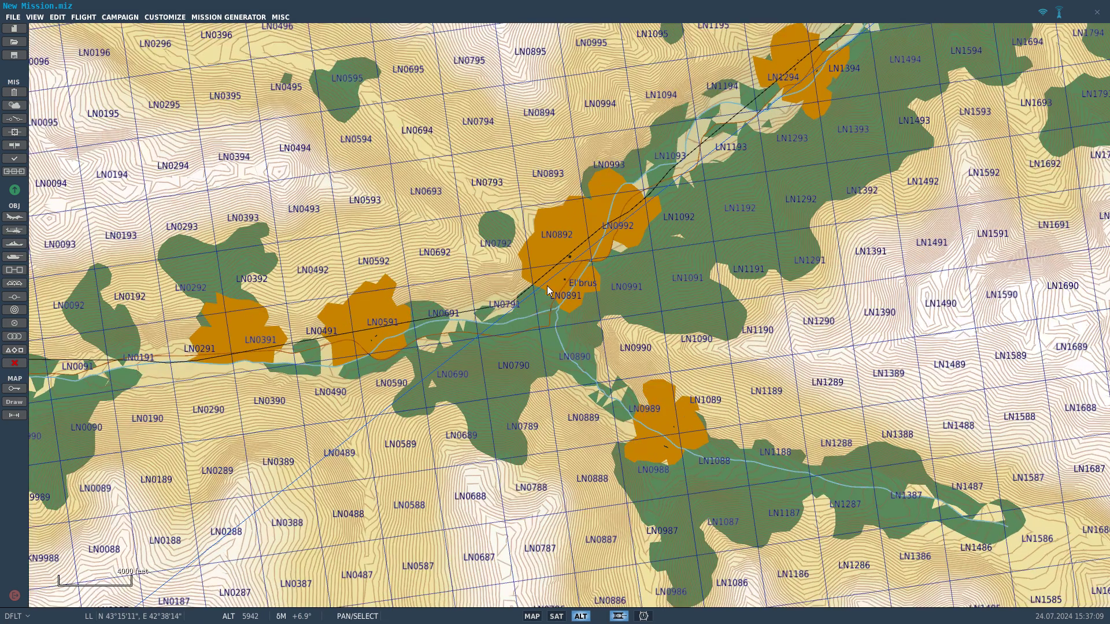
scroll(547, 285, "down", 2)
left_click_drag(556, 254, 396, 394)
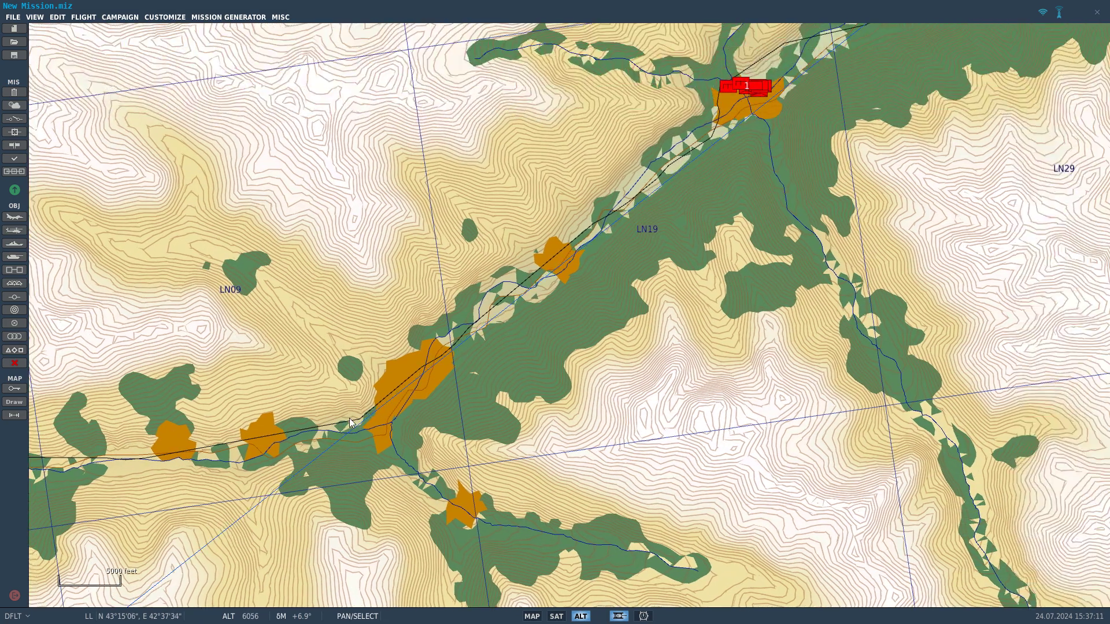
left_click_drag(586, 262, 466, 458)
left_click_drag(485, 393, 570, 284)
left_click_drag(660, 241, 529, 314)
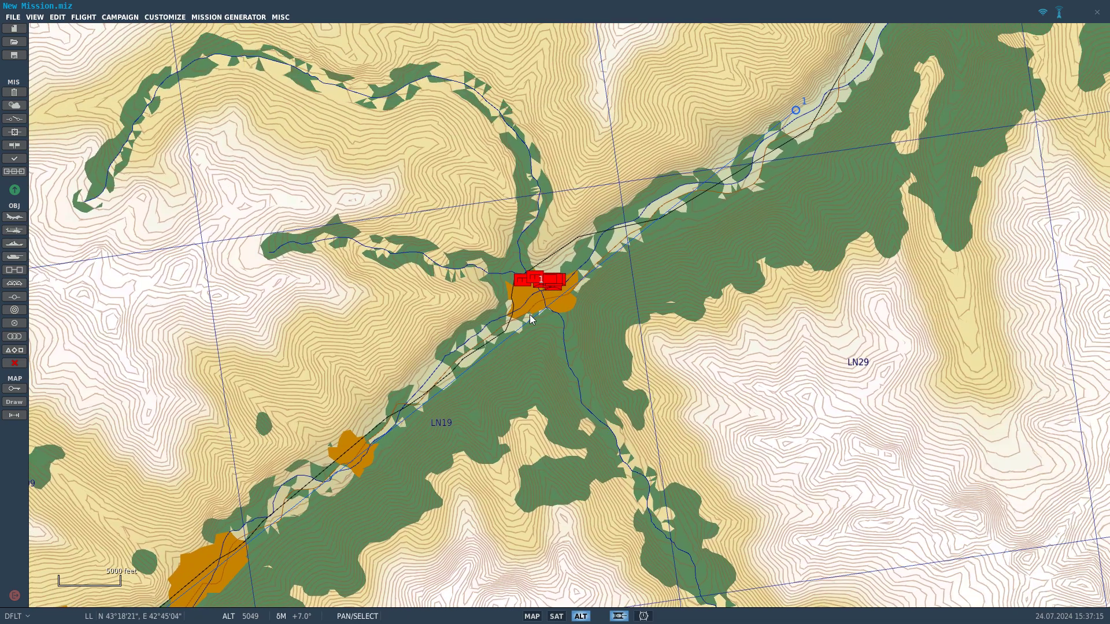
- Trace the valley back and forth between the El'brus settlement, the SA-11 battery and waypoint 1 to study the approach
left_click_drag(418, 409, 599, 246)
left_click_drag(837, 101, 674, 172)
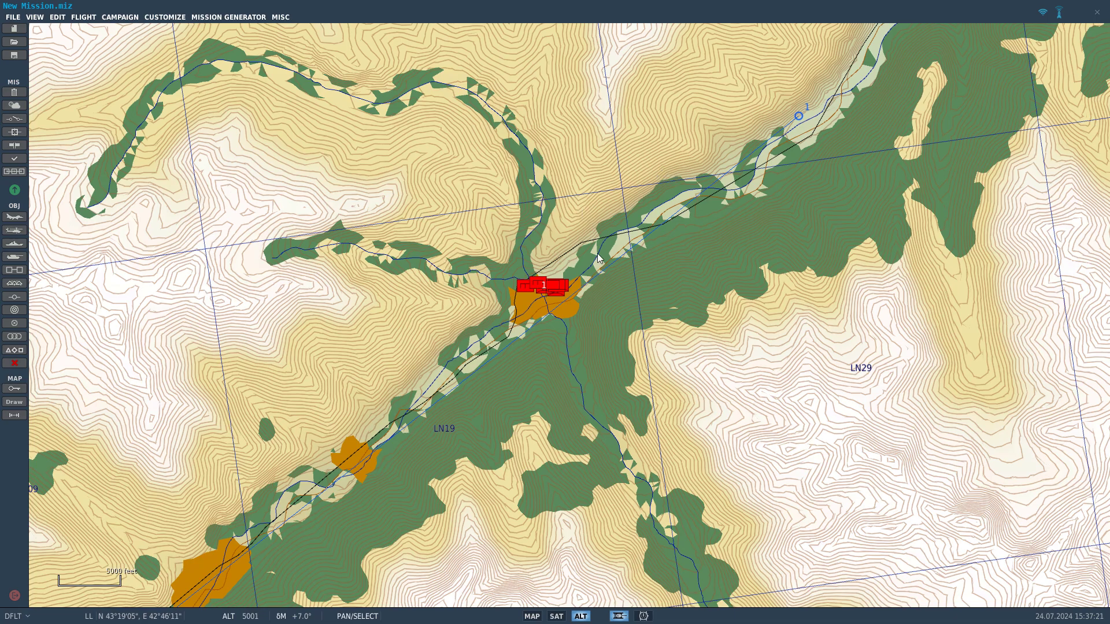
left_click_drag(598, 254, 770, 162)
left_click_drag(521, 396, 644, 202)
left_click_drag(550, 343, 589, 289)
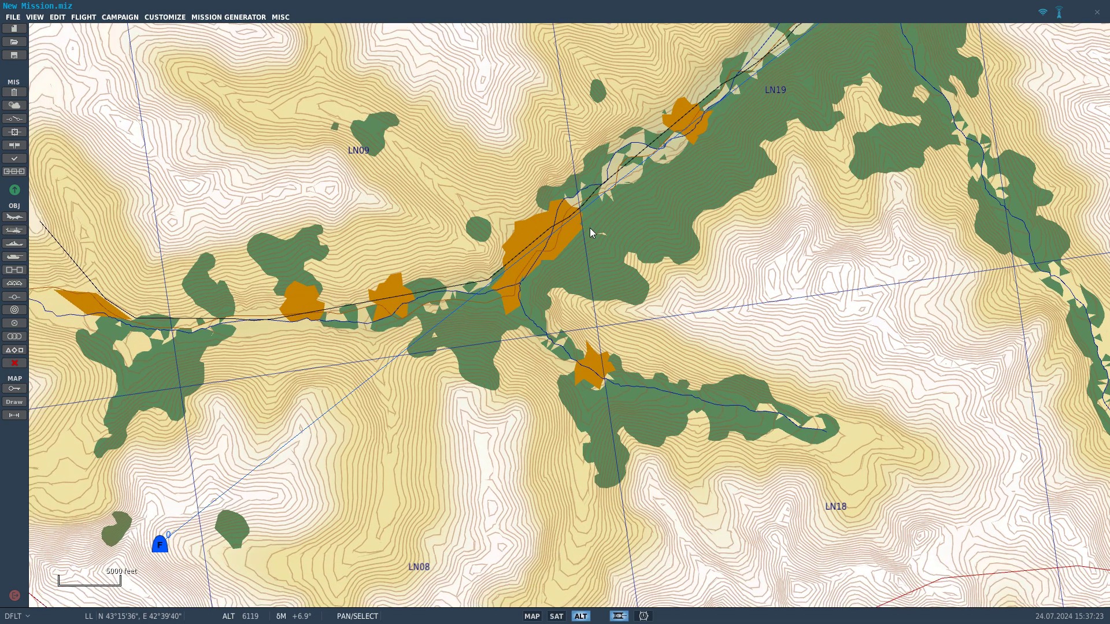
left_click_drag(591, 229, 515, 303)
left_click_drag(609, 218, 514, 265)
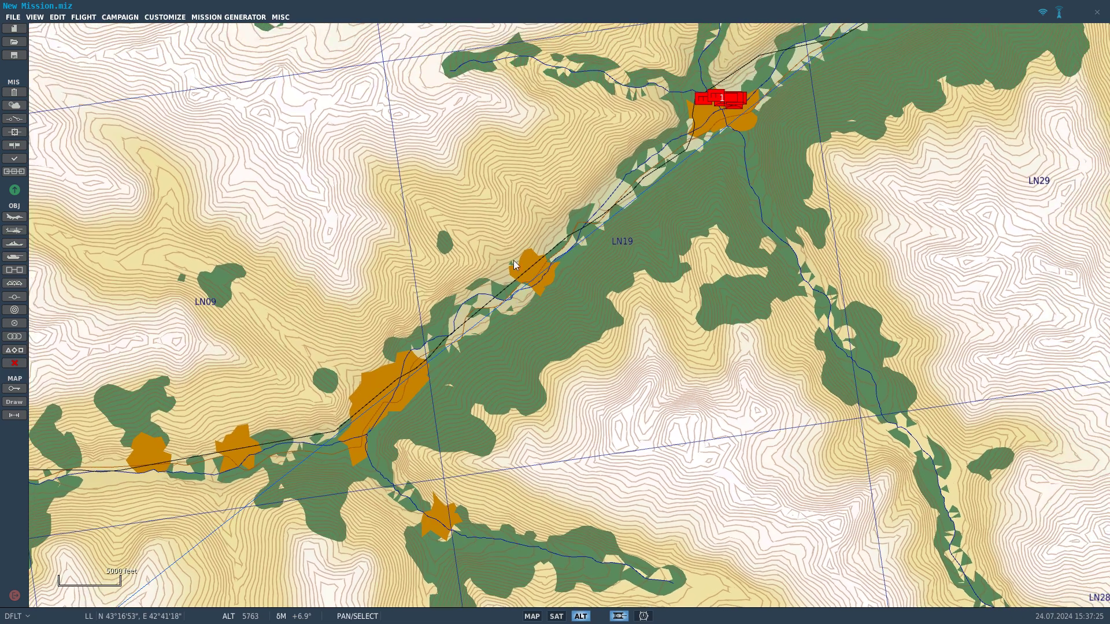
left_click_drag(631, 179, 502, 376)
left_click_drag(601, 308, 574, 318)
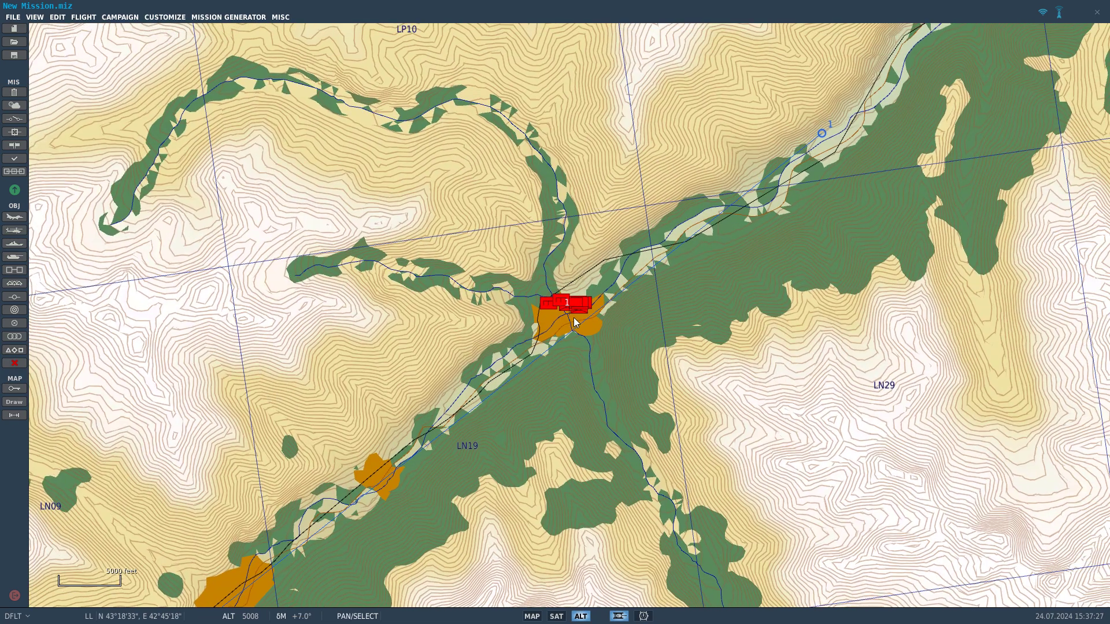
left_click_drag(507, 346, 616, 243)
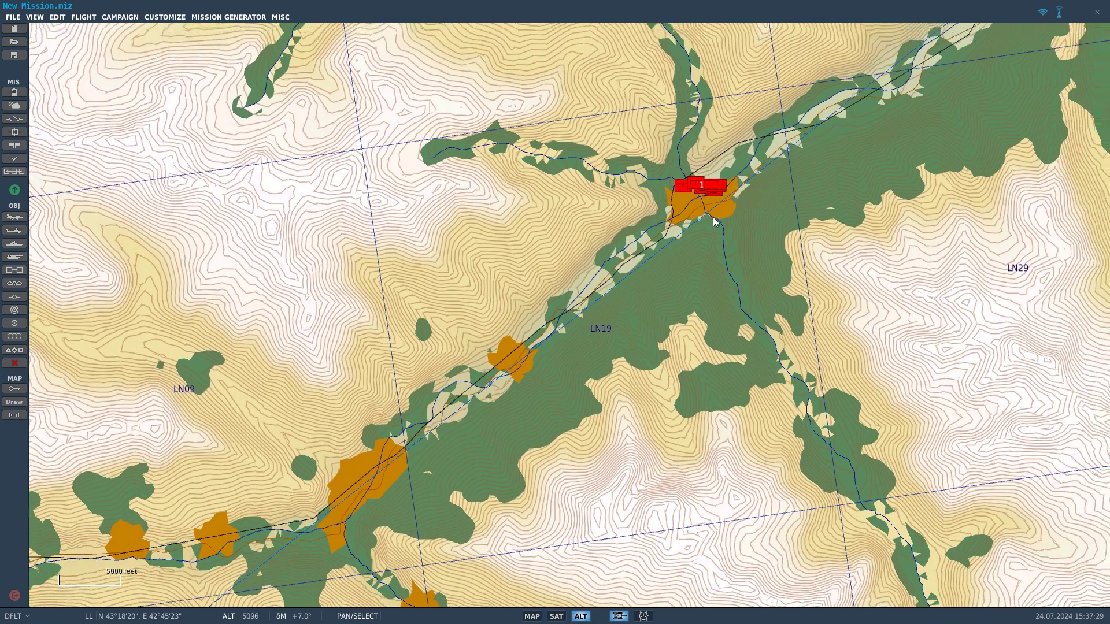
left_click_drag(792, 200, 525, 364)
left_click_drag(602, 294, 464, 364)
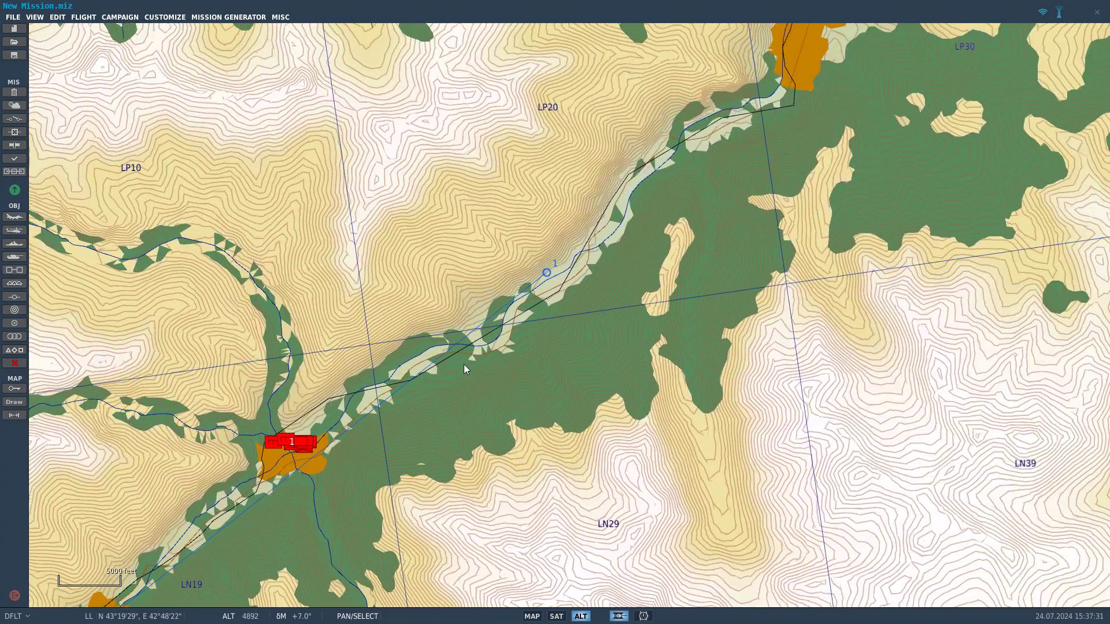
left_click_drag(521, 287, 698, 184)
left_click_drag(560, 350, 664, 178)
left_click_drag(501, 335, 637, 254)
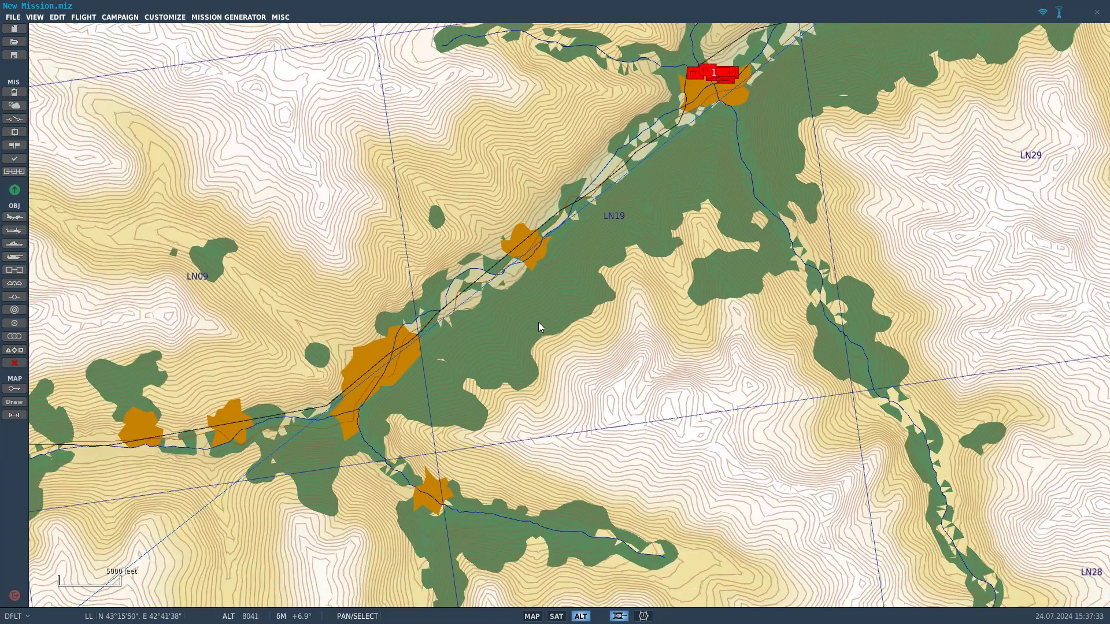
- Inspect the valley bend and the terrain detail around the El'brus settlement at different map scales
left_click_drag(538, 322, 626, 273)
scroll(581, 296, "down", 3)
scroll(462, 312, "up", 5)
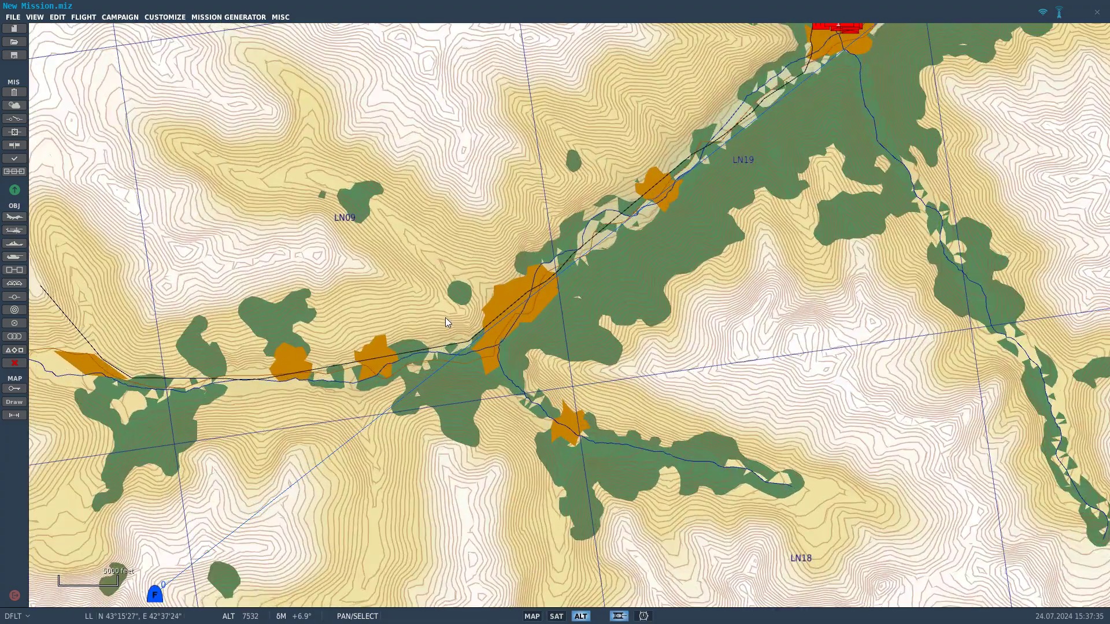
scroll(509, 303, "up", 4)
left_click_drag(652, 221, 622, 232)
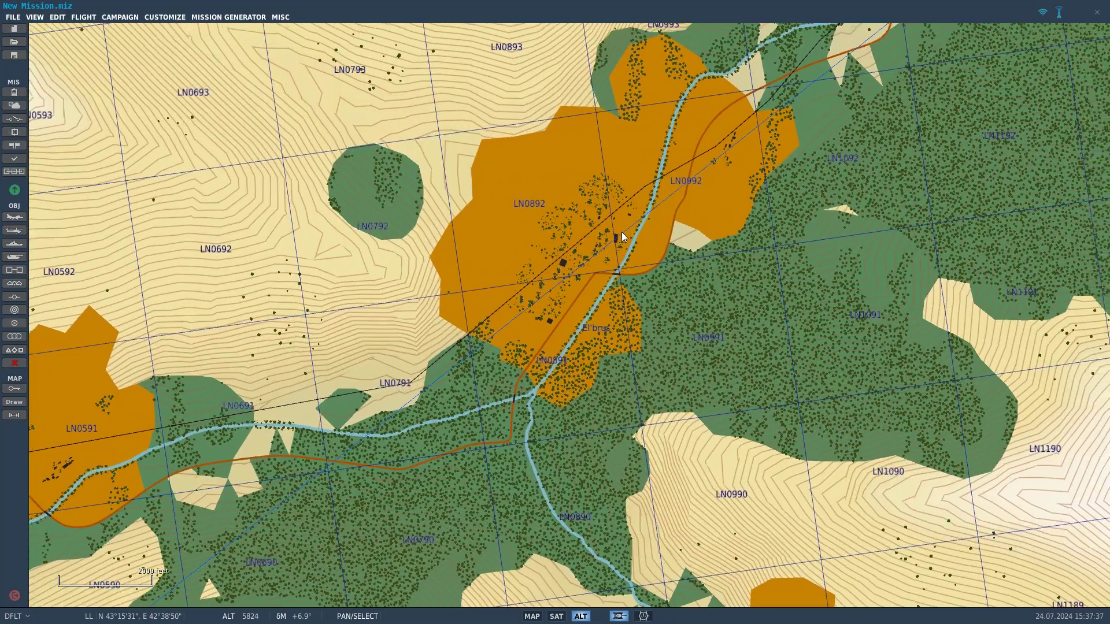
scroll(622, 231, "down", 4)
scroll(730, 184, "up", 3)
scroll(707, 144, "down", 5)
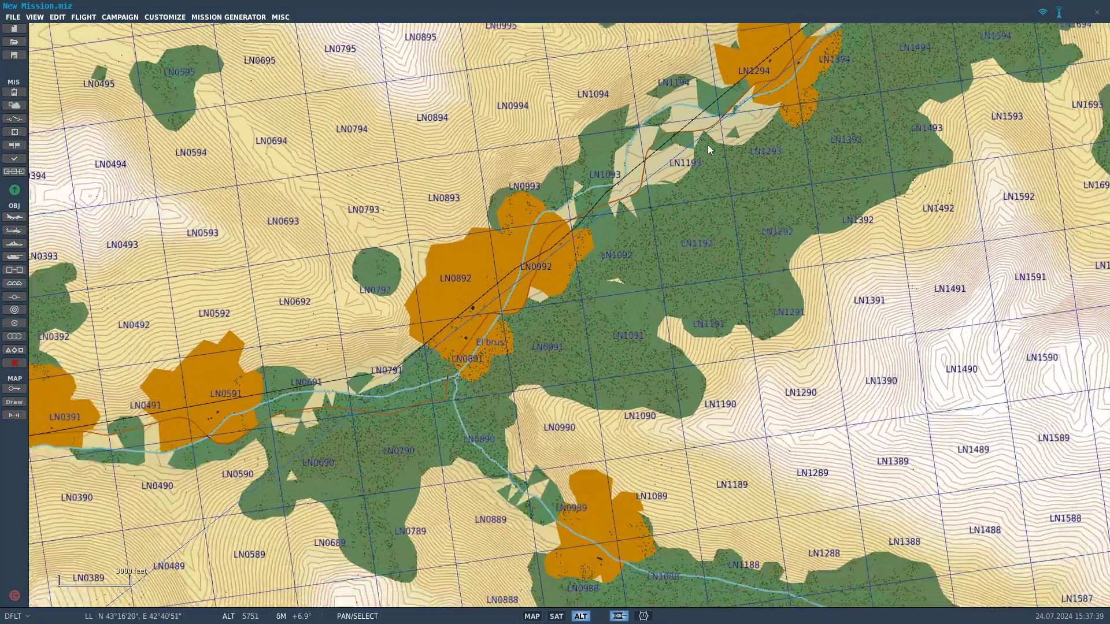
- Assign Batumi airport on the Black Sea coast to the BLUE coalition
scroll(611, 209, "down", 8)
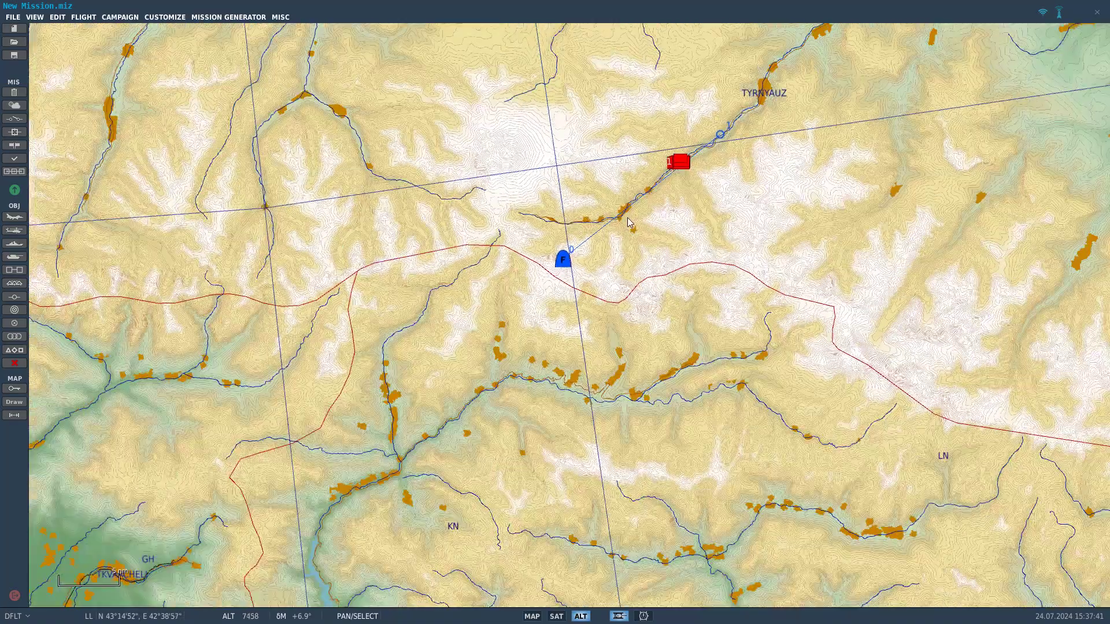
scroll(630, 222, "down", 2)
left_click_drag(343, 495, 405, 189)
left_click_drag(535, 459, 555, 291)
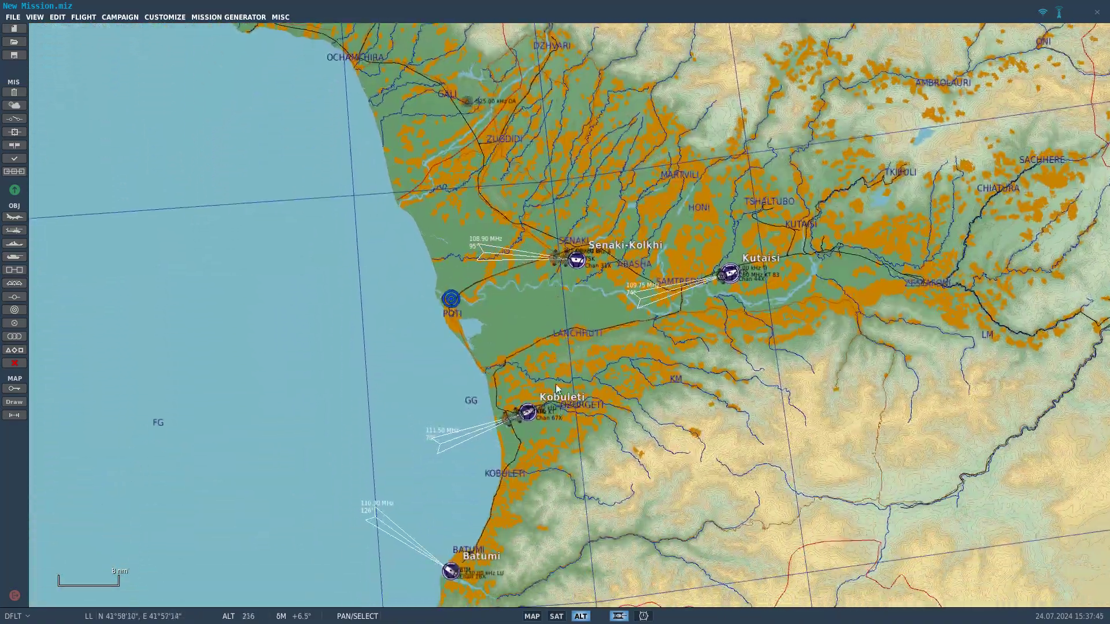
left_click(531, 423)
left_click_drag(530, 422, 569, 347)
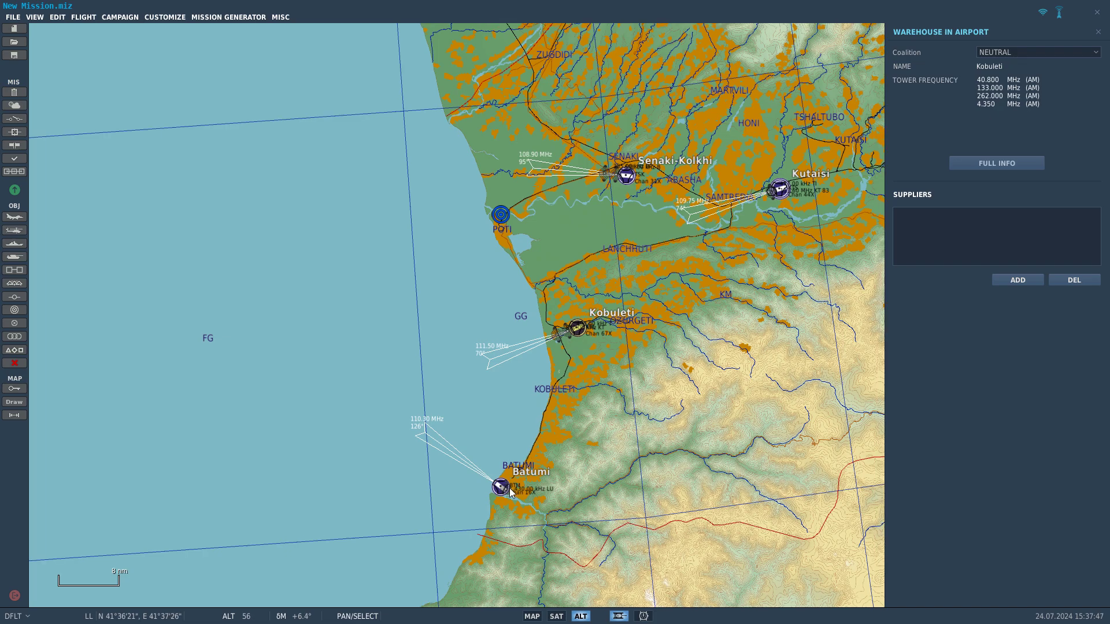
left_click(1001, 52)
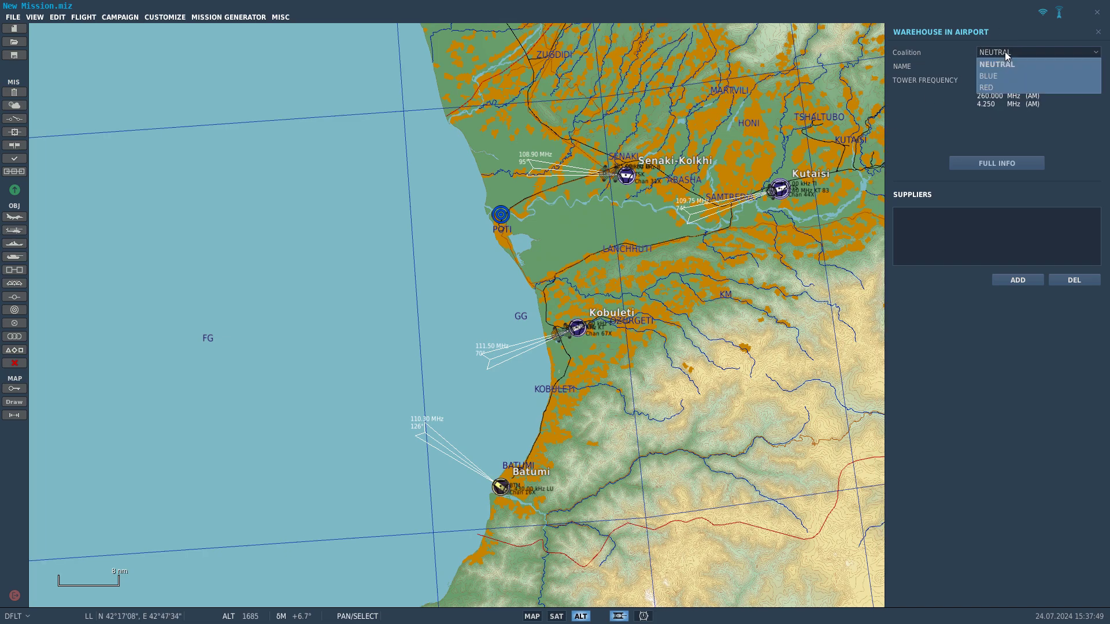
left_click(1011, 76)
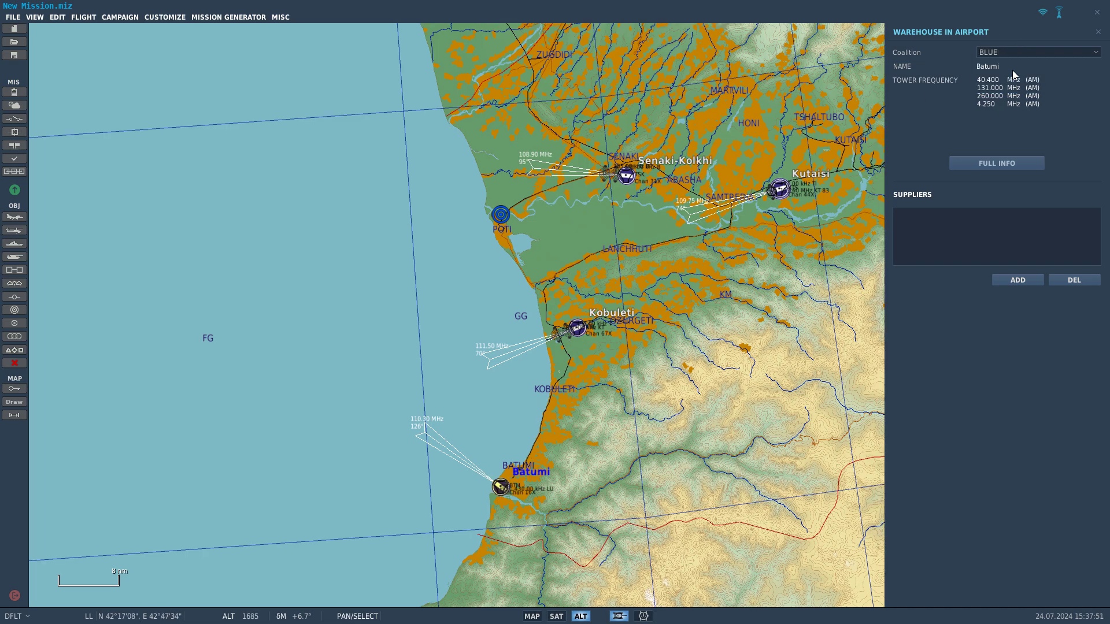
- Look over the Batumi airfield and assign Sukhumi-Babushara airport to the RED coalition
scroll(467, 476, "up", 8)
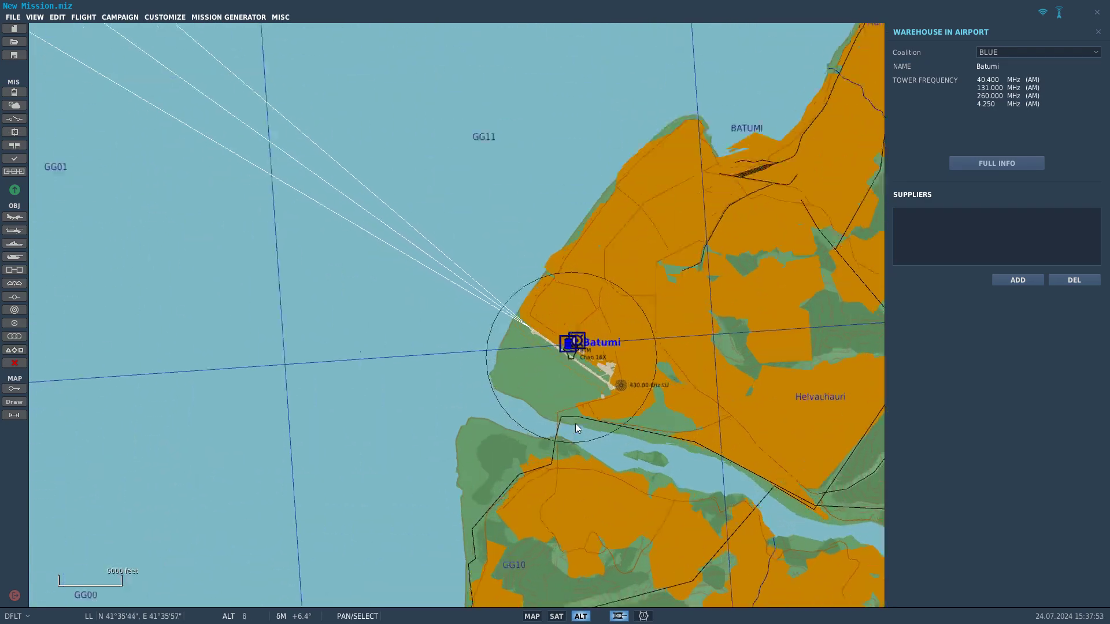
scroll(572, 348, "up", 2)
scroll(720, 272, "down", 10)
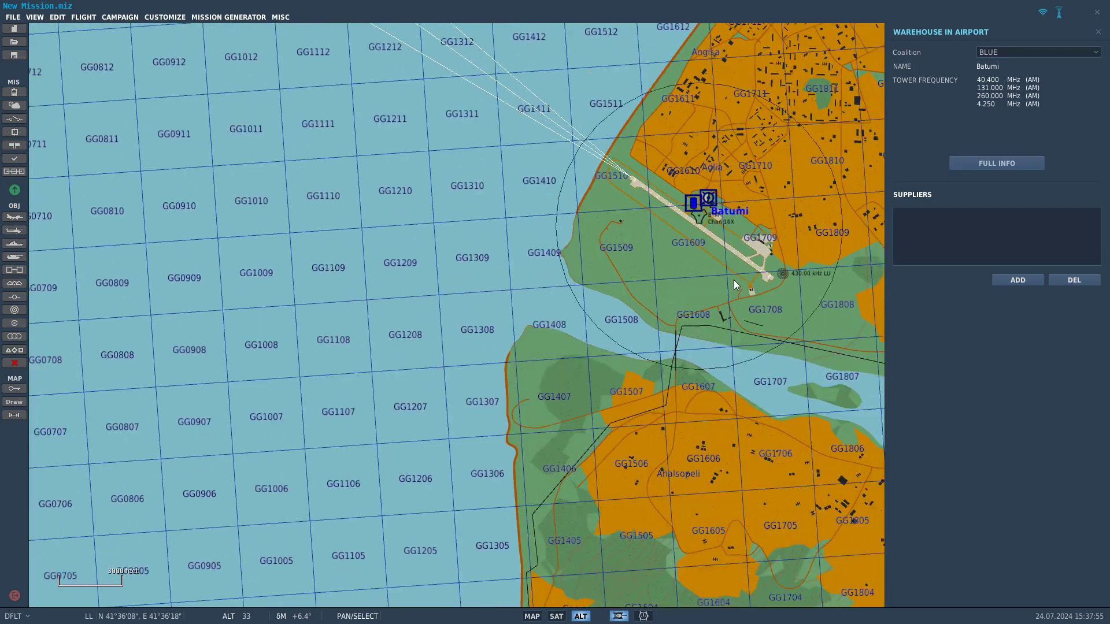
scroll(742, 173, "down", 10)
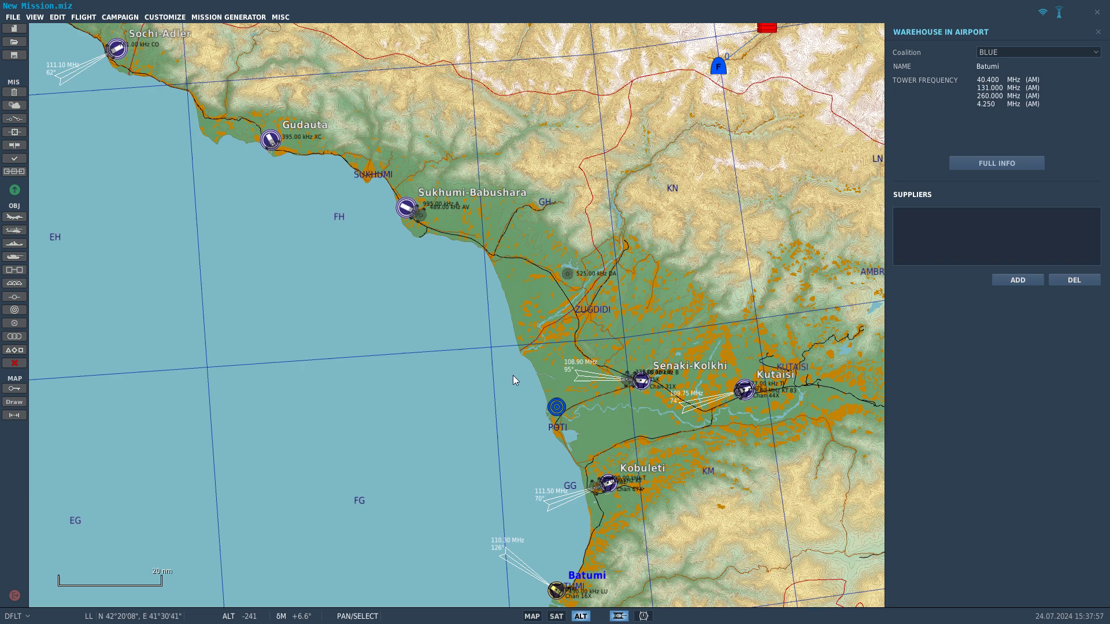
left_click_drag(512, 376, 512, 391)
left_click(414, 241)
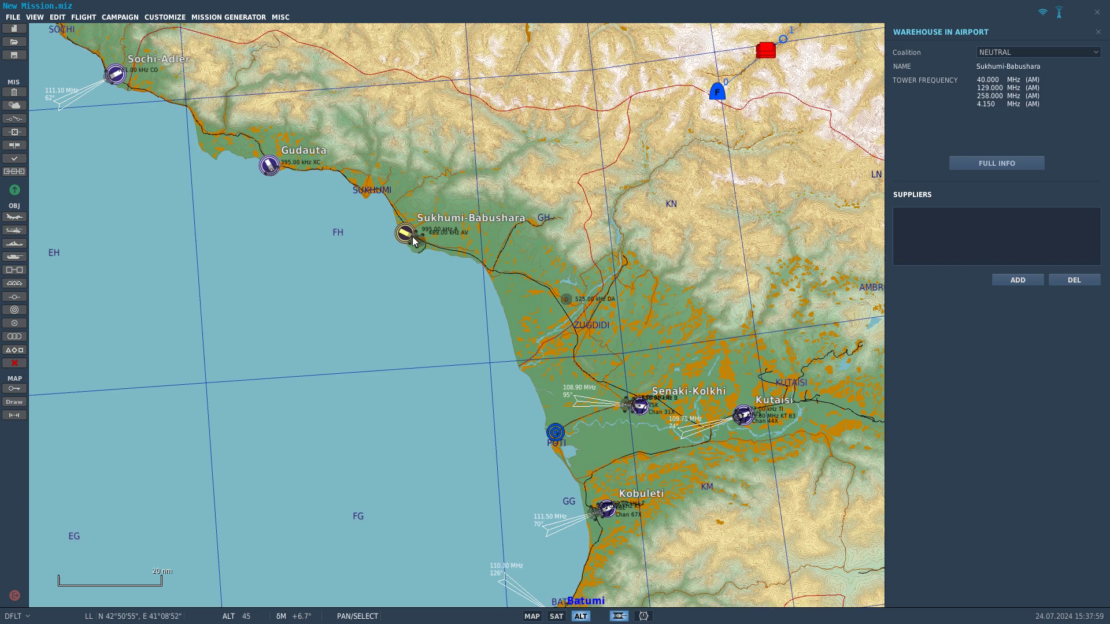
left_click(1043, 52)
left_click(1033, 88)
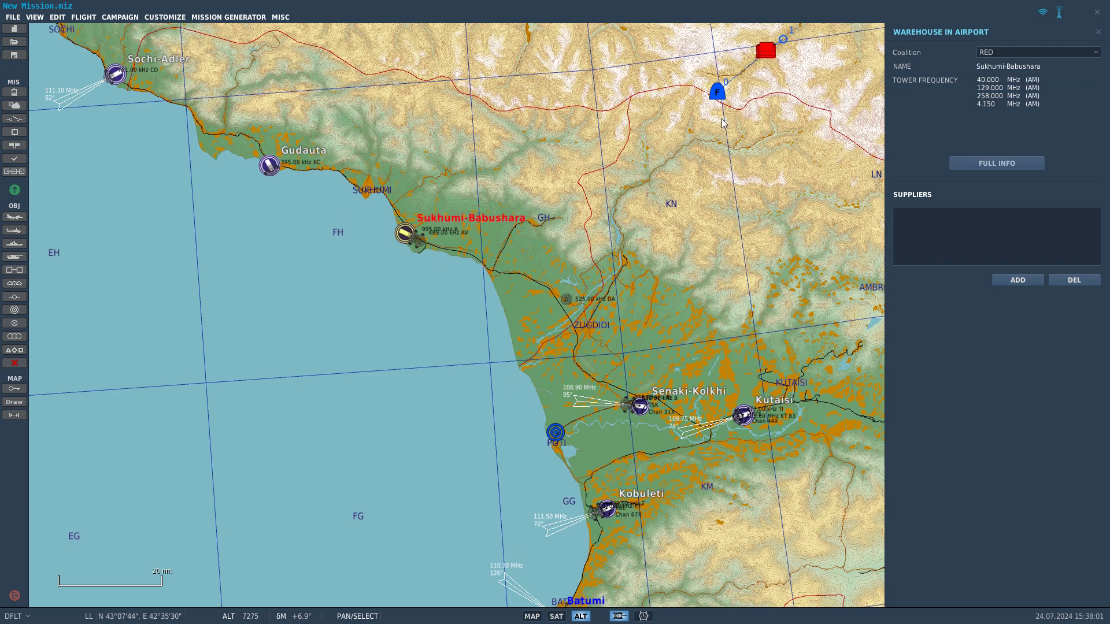
- Survey the coast from Sukhumi-Babushara down to Kobuleti and Batumi and back toward the F-16's mountain area
left_click_drag(265, 202, 436, 440)
left_click_drag(577, 489, 335, 326)
scroll(345, 272, "up", 6)
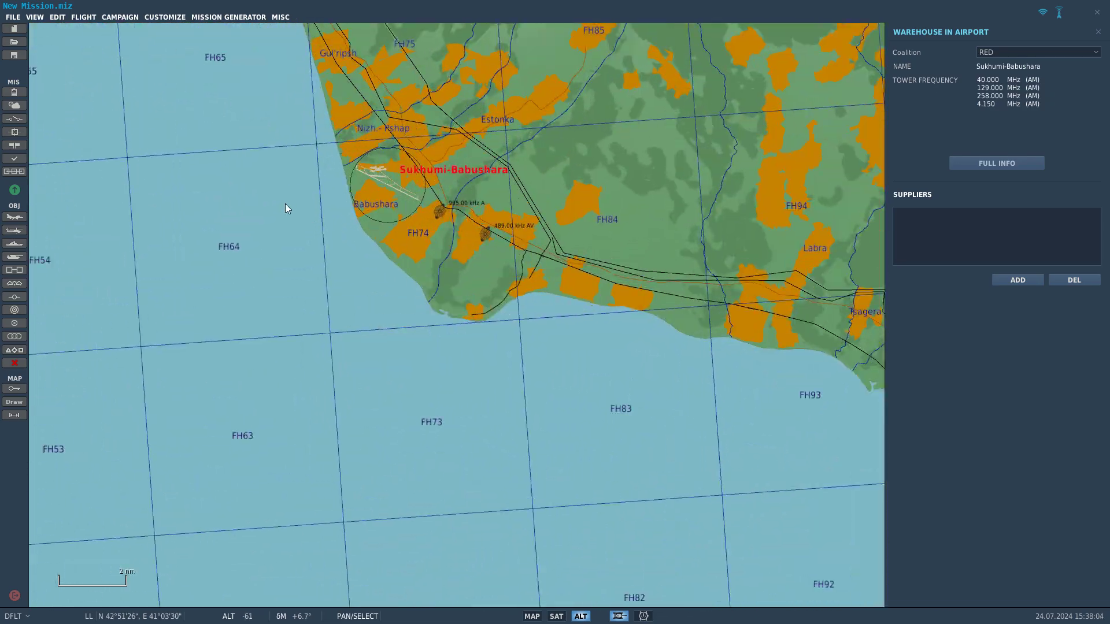
scroll(489, 334, "down", 4)
left_click_drag(606, 481, 535, 320)
left_click_drag(619, 523, 577, 334)
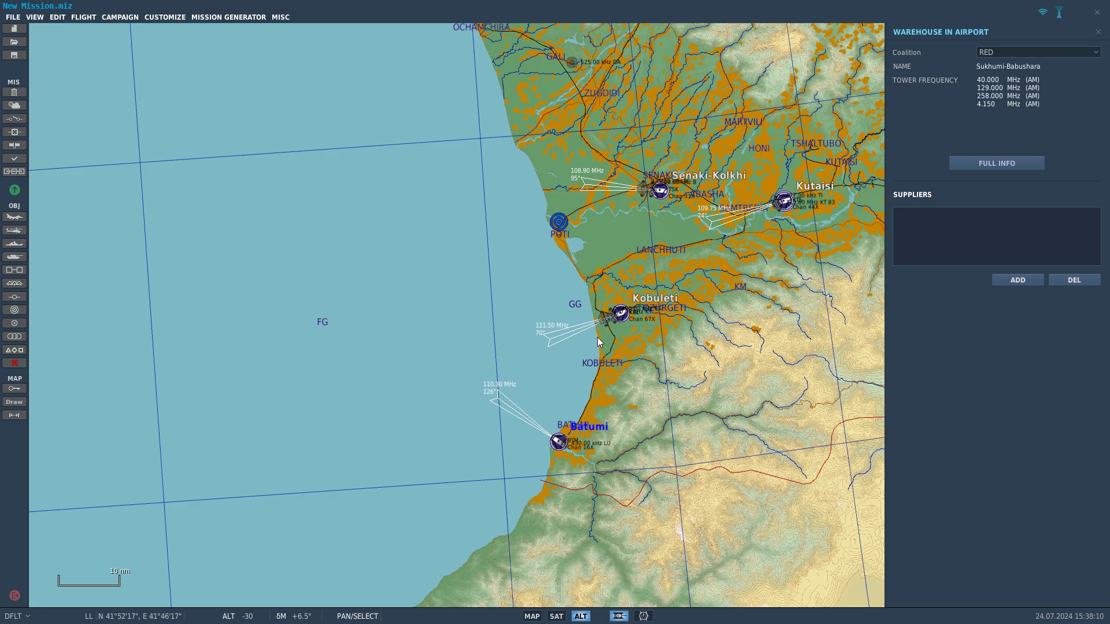
left_click_drag(440, 76, 560, 578)
left_click_drag(567, 434, 115, 223)
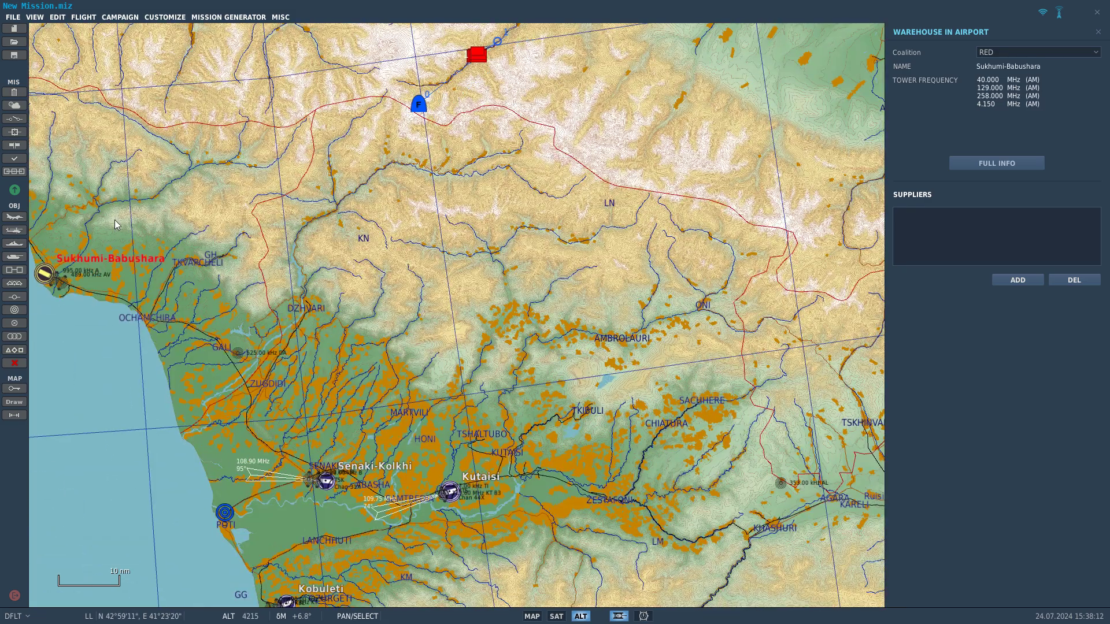
- Extend the F-16CM bl.50 route from waypoint 1 with six turning points, looping northeast past Tyrnyauz, west, and back south around the start
left_click_drag(468, 123, 689, 623)
left_click_drag(699, 483, 663, 265)
scroll(599, 376, "up", 4)
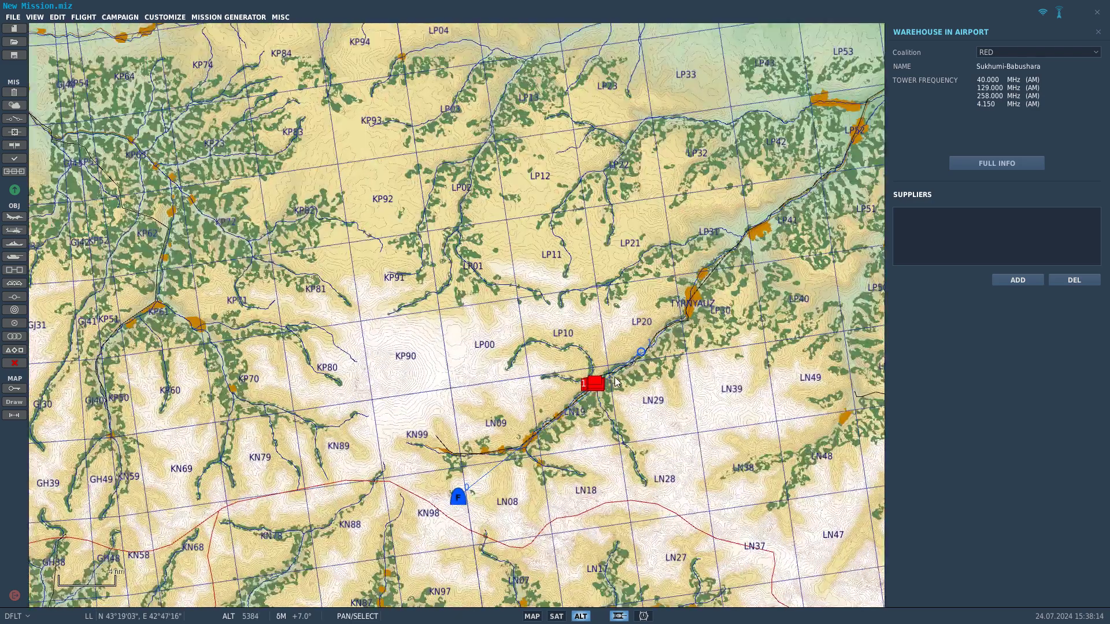
left_click(660, 340)
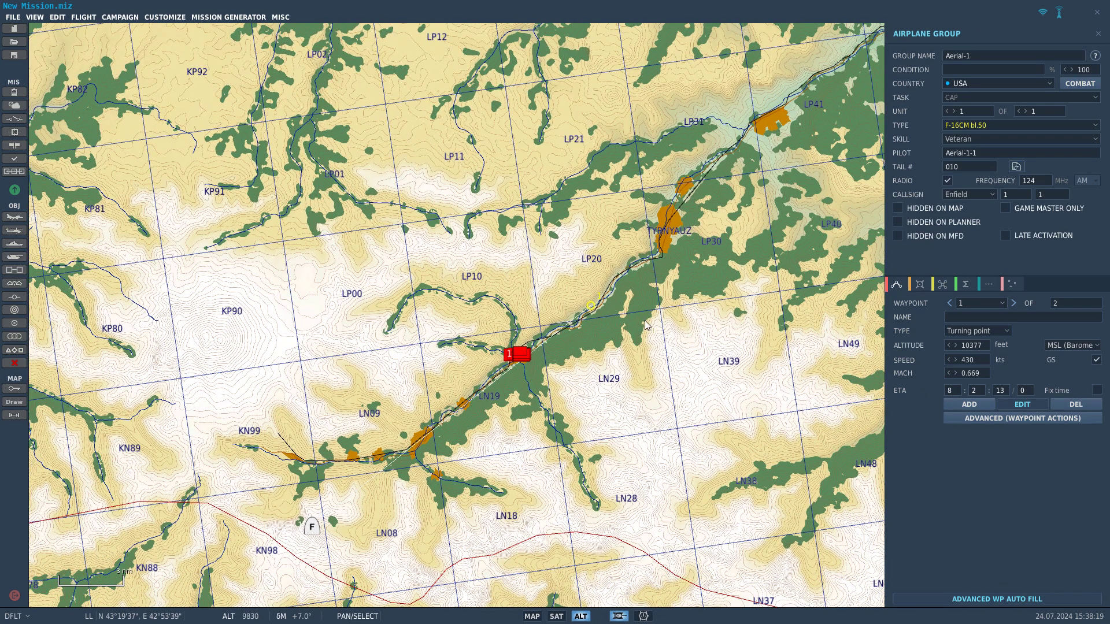
left_click(983, 405)
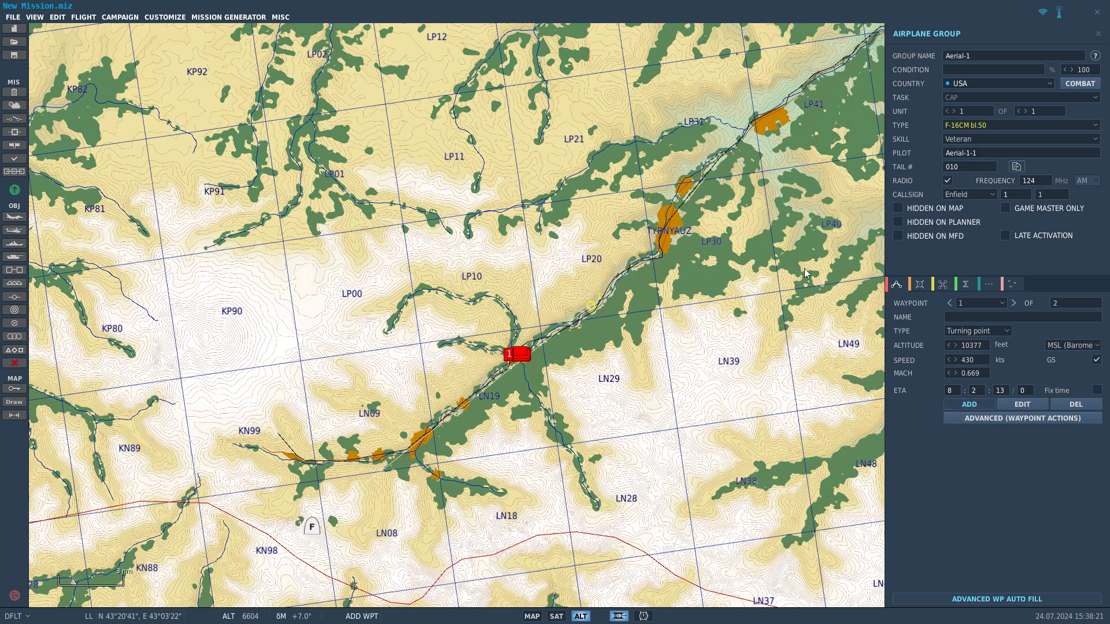
left_click(734, 141)
left_click(546, 77)
left_click(383, 154)
left_click(340, 200)
left_click(274, 484)
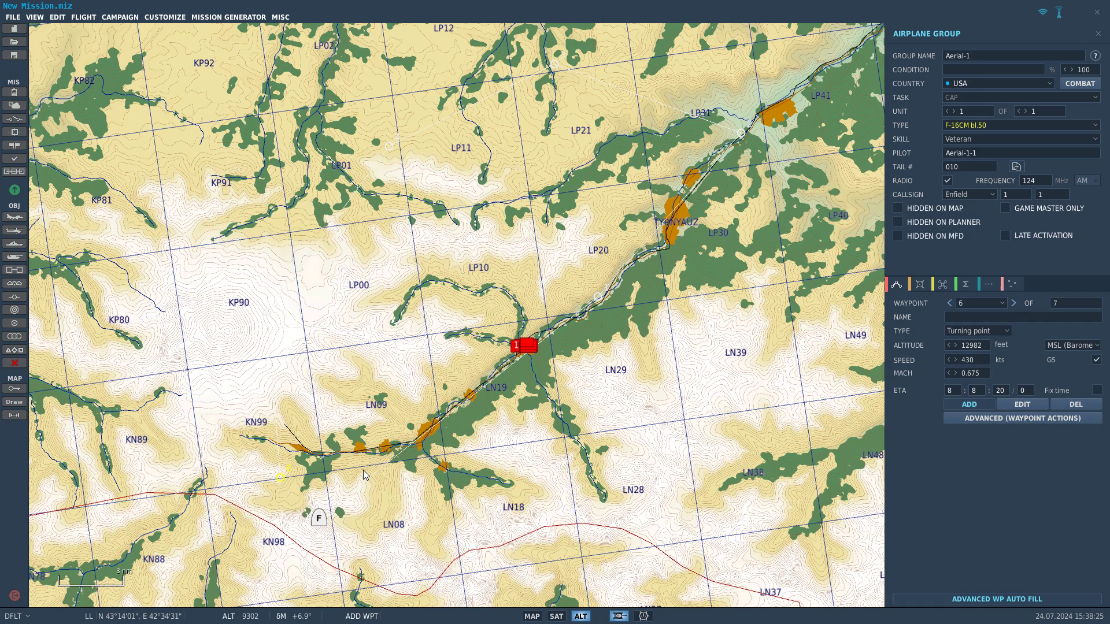
left_click(393, 521)
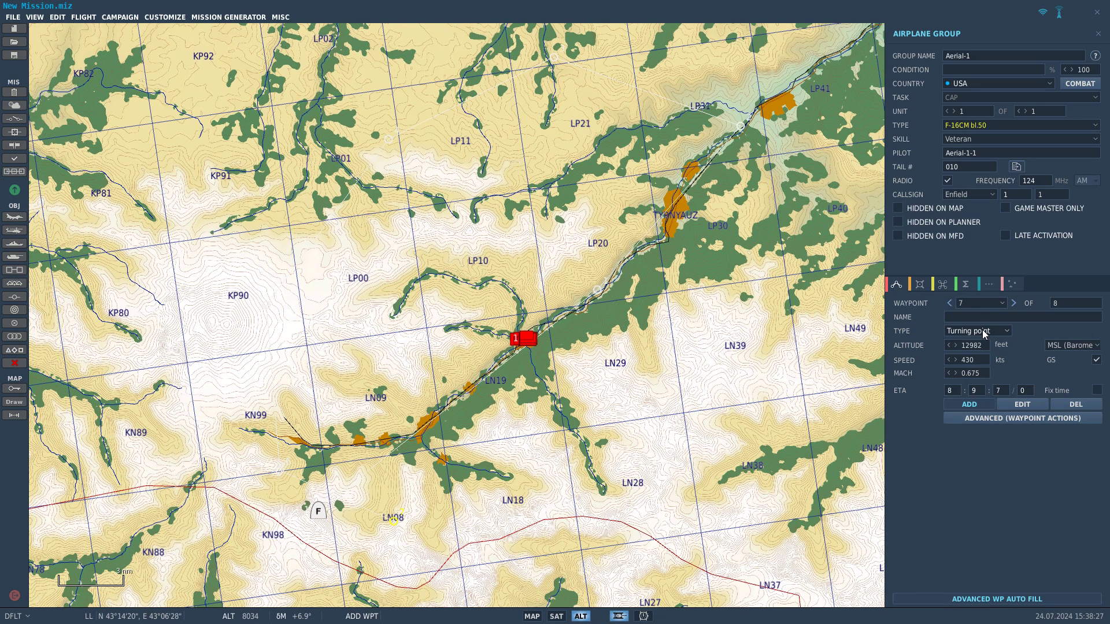
- Add an advanced action to waypoint 7 with type Start Enroute Task and action Search Then Engage In Zone
left_click(962, 419)
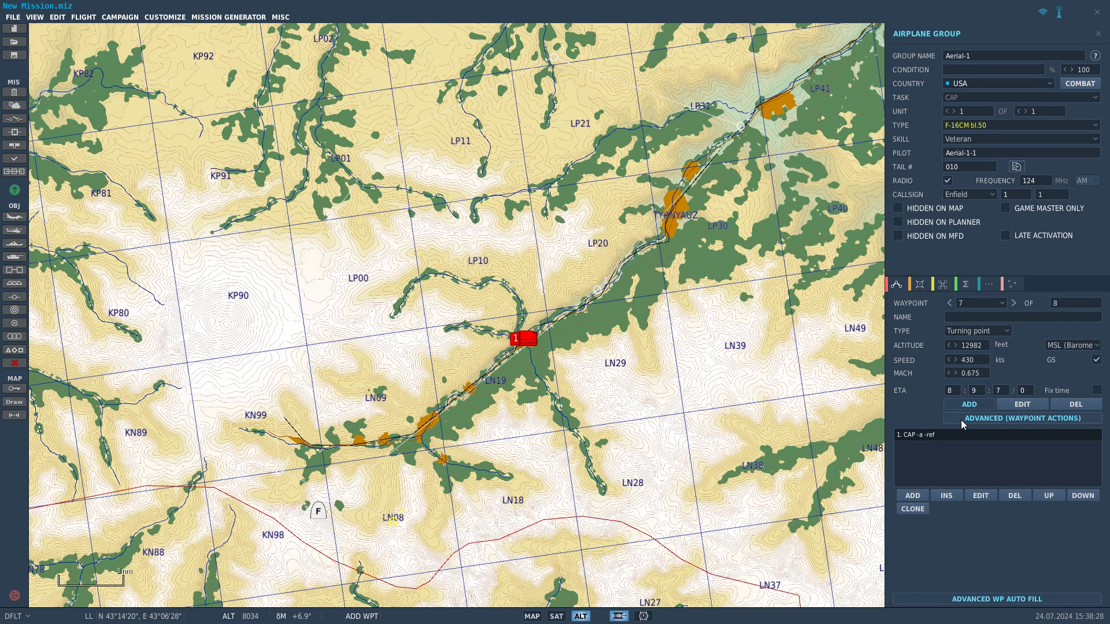
left_click(912, 495)
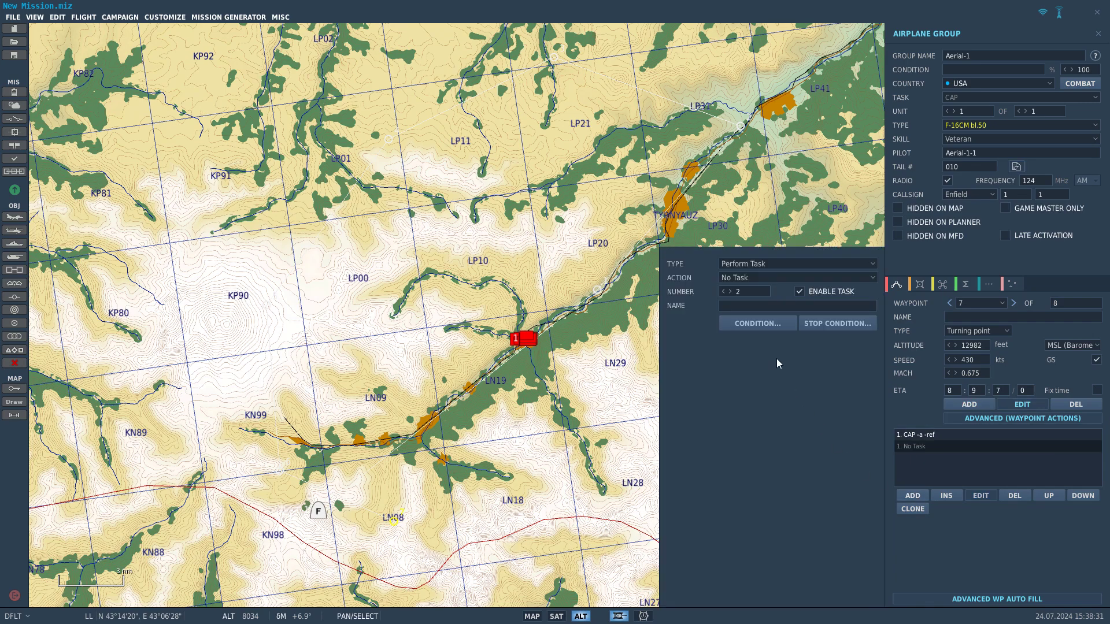
left_click(782, 269)
left_click(758, 278)
left_click(759, 277)
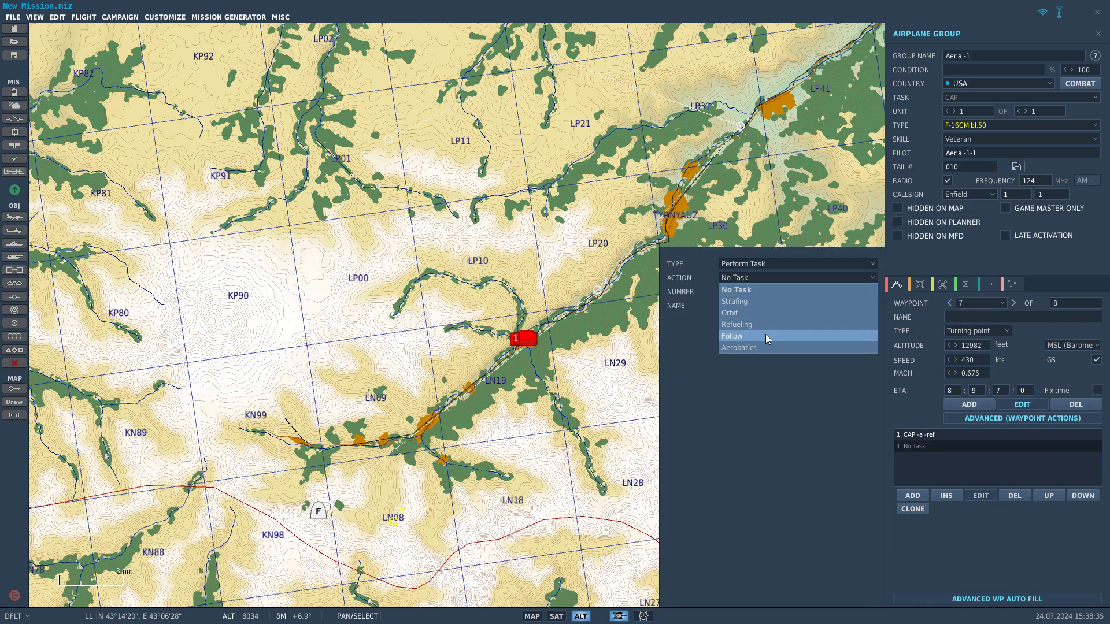
left_click(757, 265)
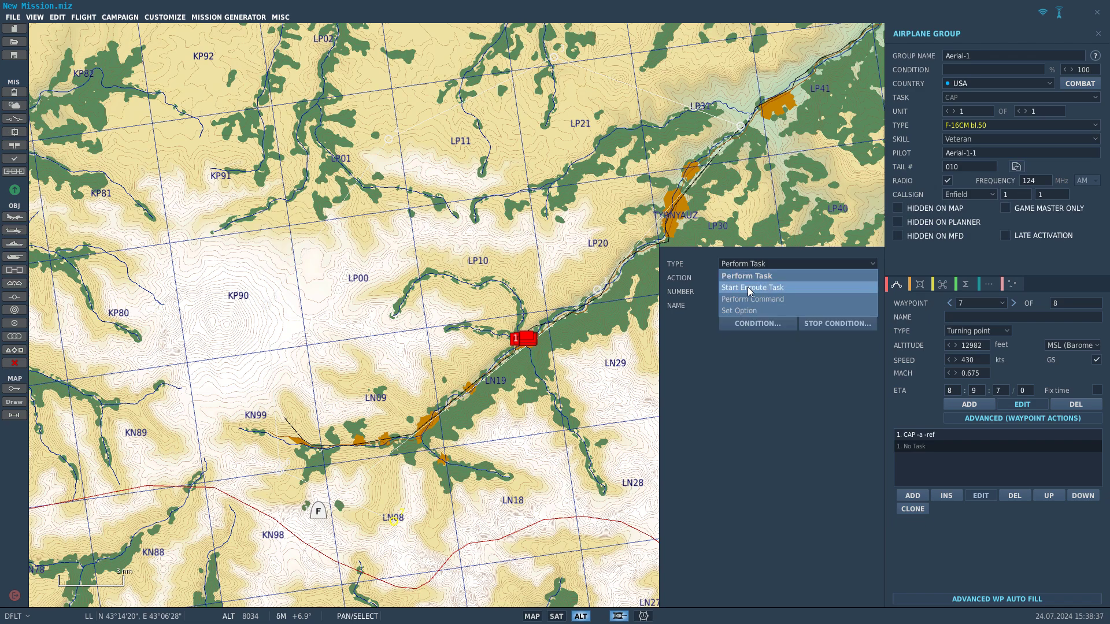
left_click(750, 290)
left_click(751, 278)
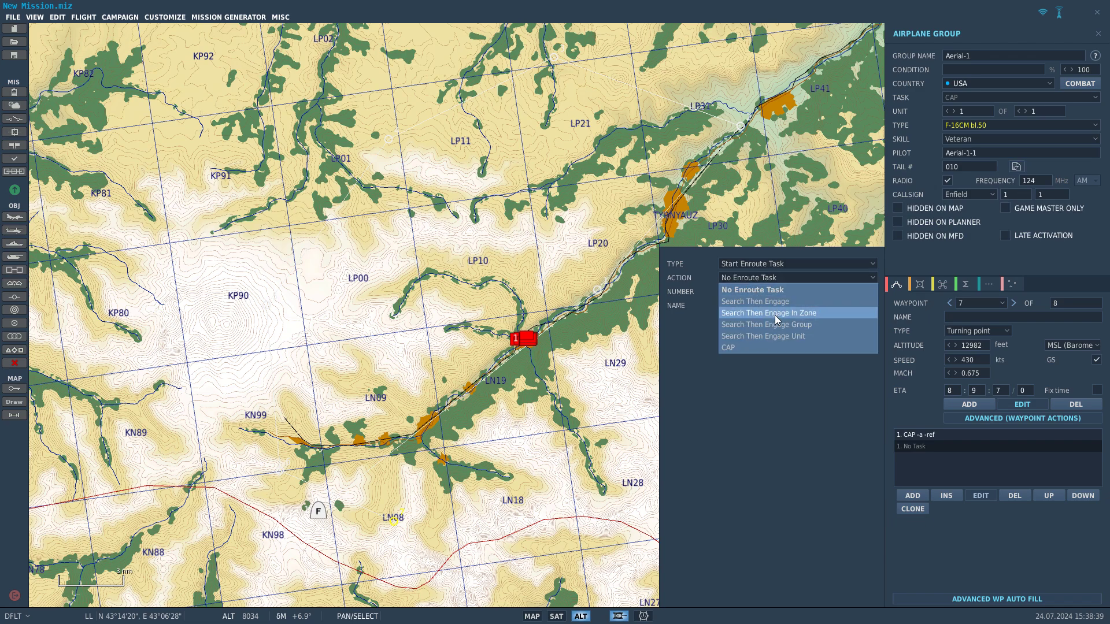
left_click(780, 313)
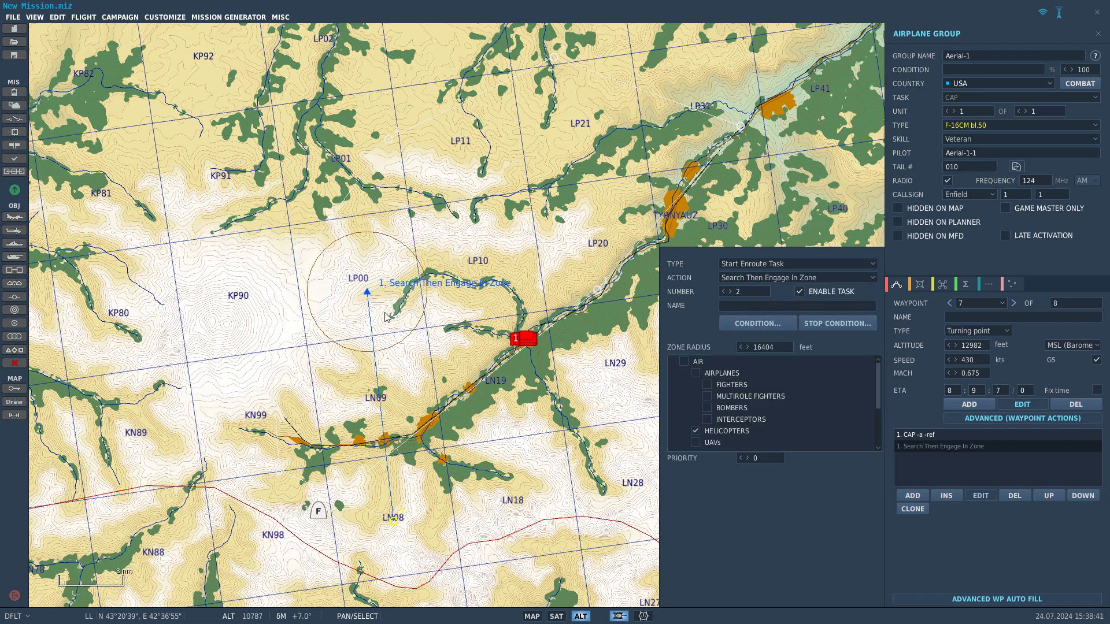
- Move waypoint 7's engagement zone southwest, over the valley between grid squares KN76 and KN96
left_click_drag(366, 291, 392, 504)
left_click_drag(369, 479, 537, 85)
left_click_drag(560, 111, 323, 331)
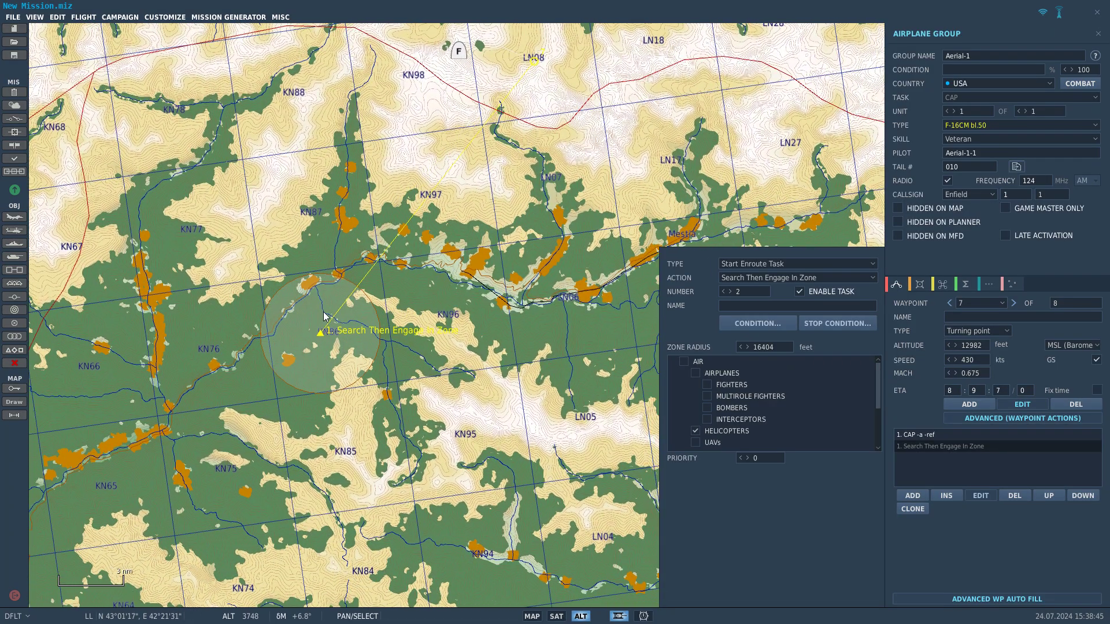
left_click(323, 314)
- Survey the coastal airports around Sukhumi-Babushara, Senaki-Kolkhi, Kobuleti, Batumi and Kutaisi
scroll(321, 279, "down", 2)
left_click_drag(322, 278, 738, 249)
scroll(601, 208, "down", 2)
left_click_drag(441, 275, 539, 180)
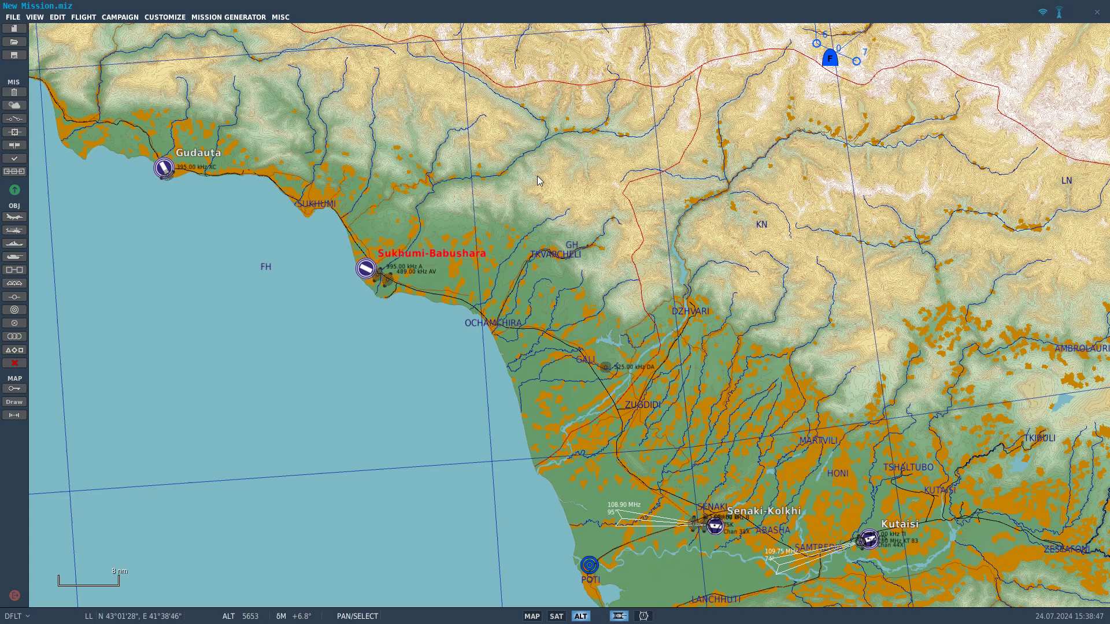
left_click_drag(636, 401, 580, 266)
left_click_drag(567, 344, 584, 345)
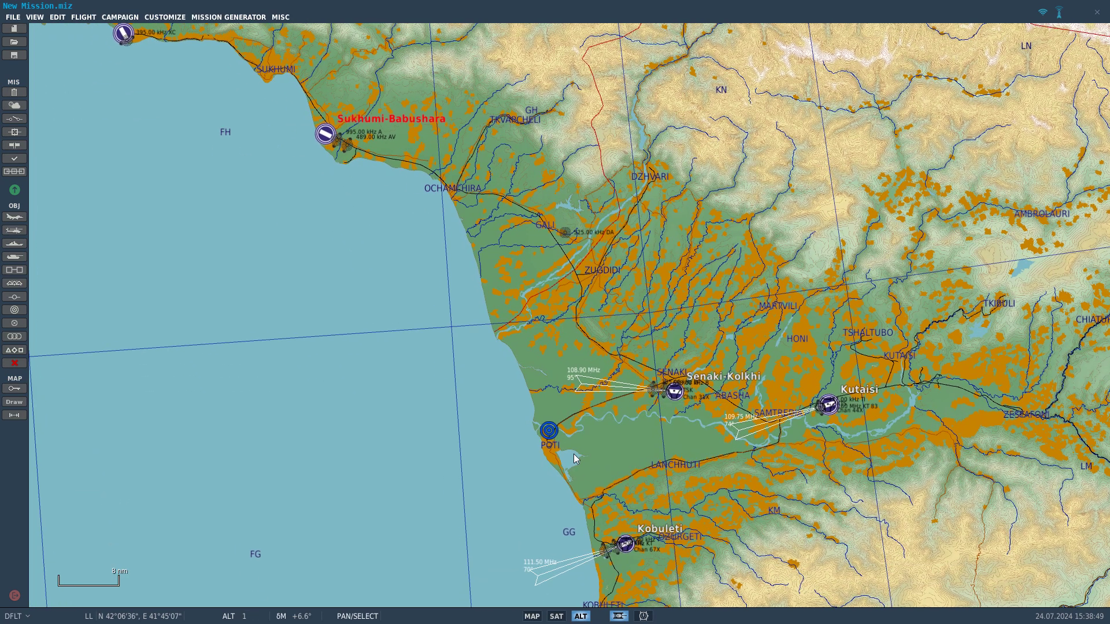
left_click_drag(503, 376, 475, 257)
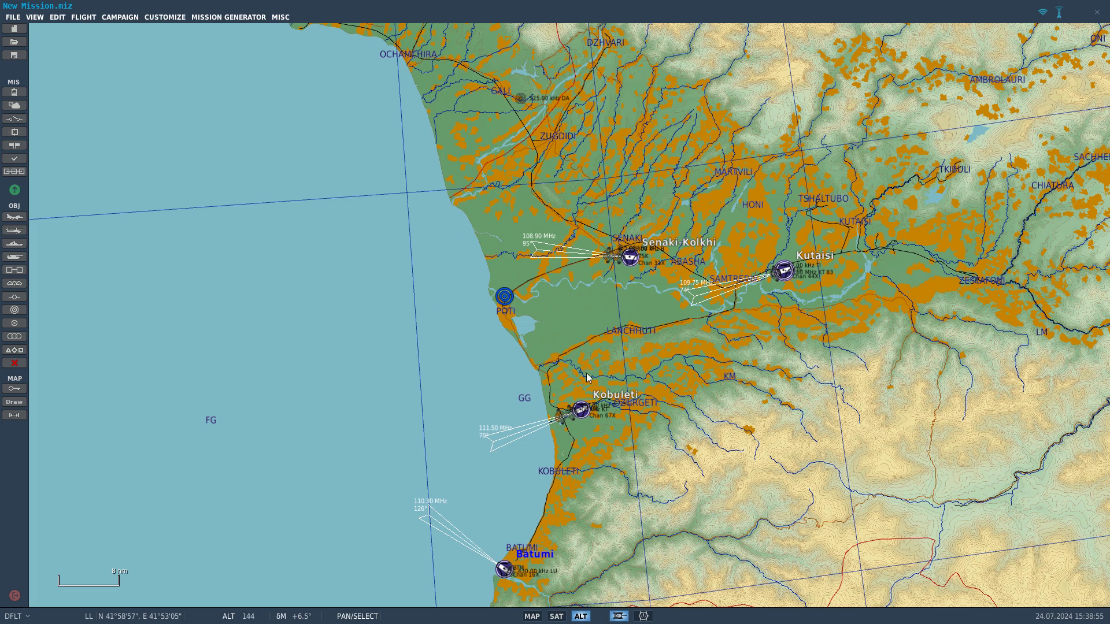
left_click_drag(587, 377, 663, 258)
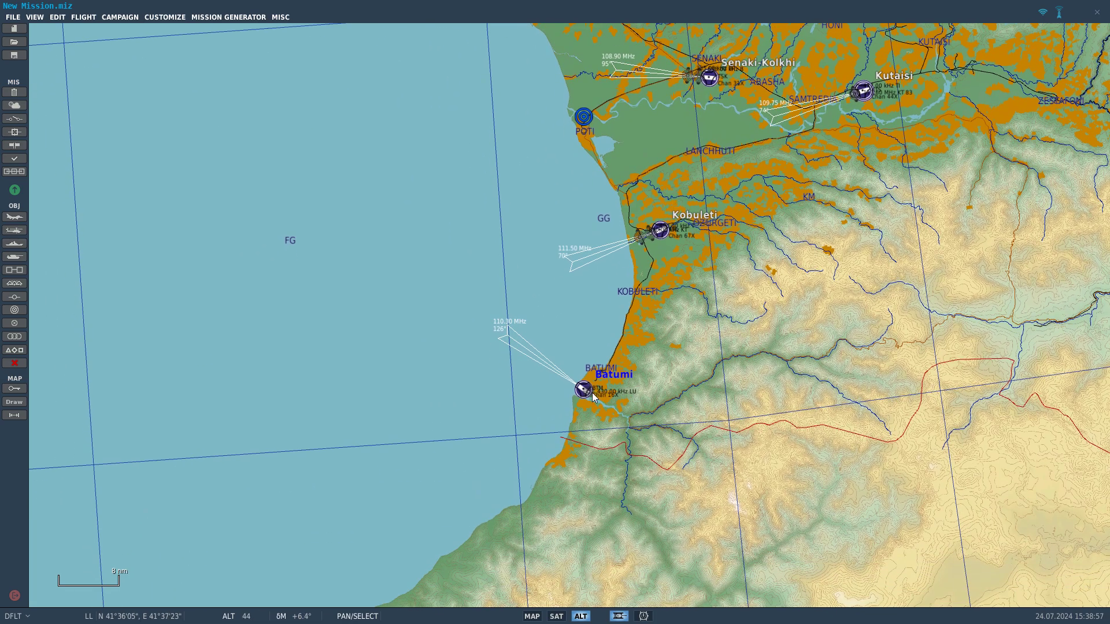
left_click_drag(592, 394, 602, 497)
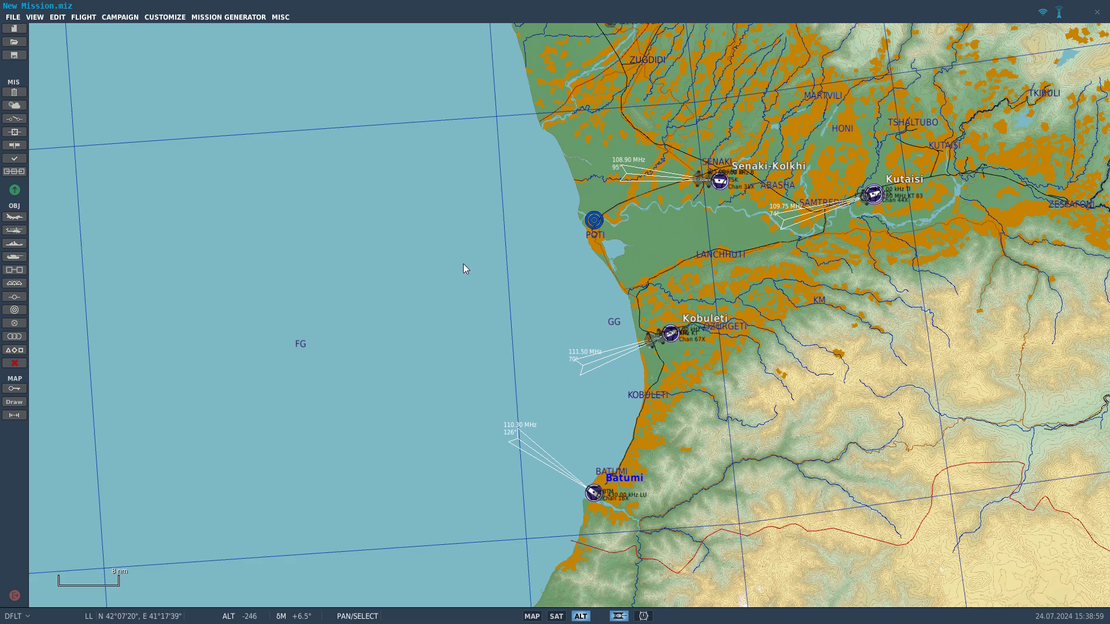
left_click_drag(464, 264, 453, 331)
left_click_drag(640, 447, 413, 307)
left_click_drag(481, 273, 449, 301)
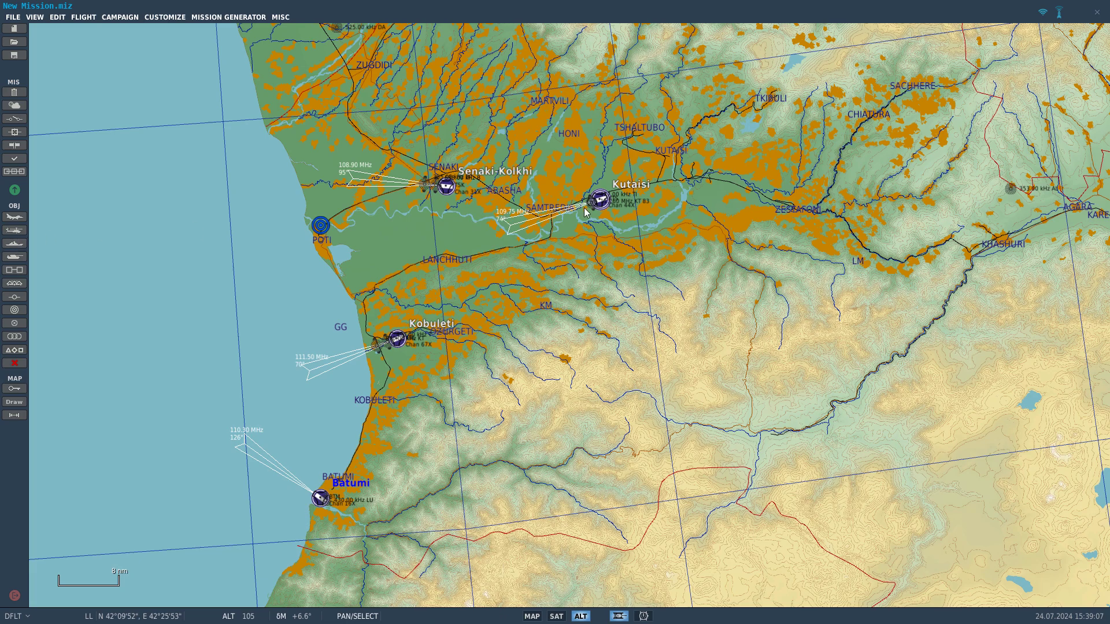
- Check the coalition assigned to Sukhumi-Babushara airport and review the coastal airports down to Batumi
left_click_drag(590, 200, 706, 363)
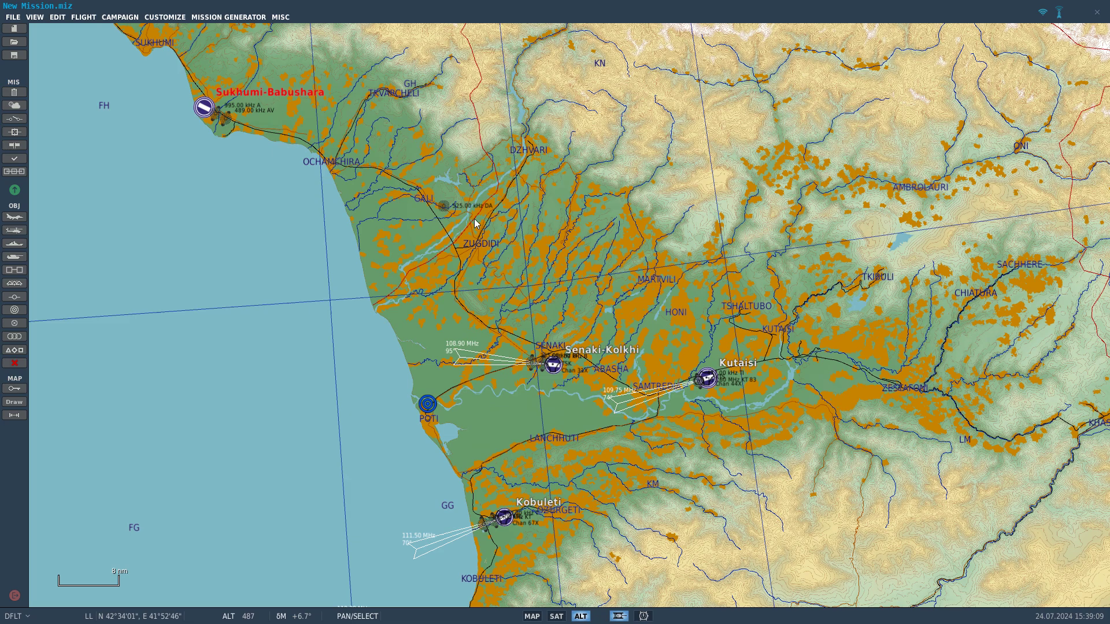
left_click_drag(343, 153, 551, 332)
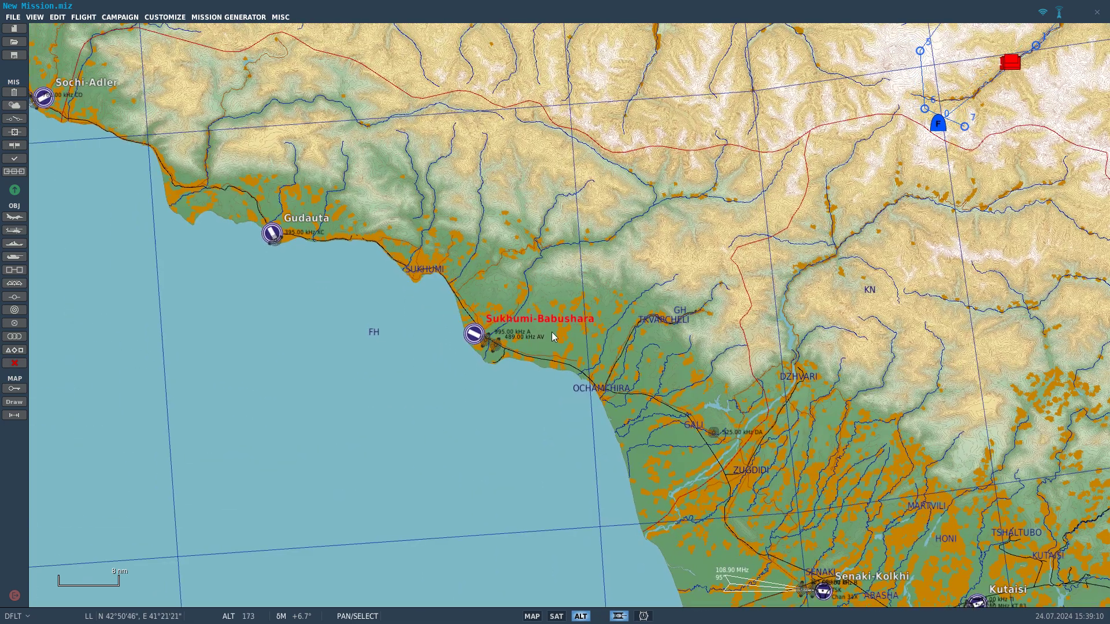
left_click(474, 333)
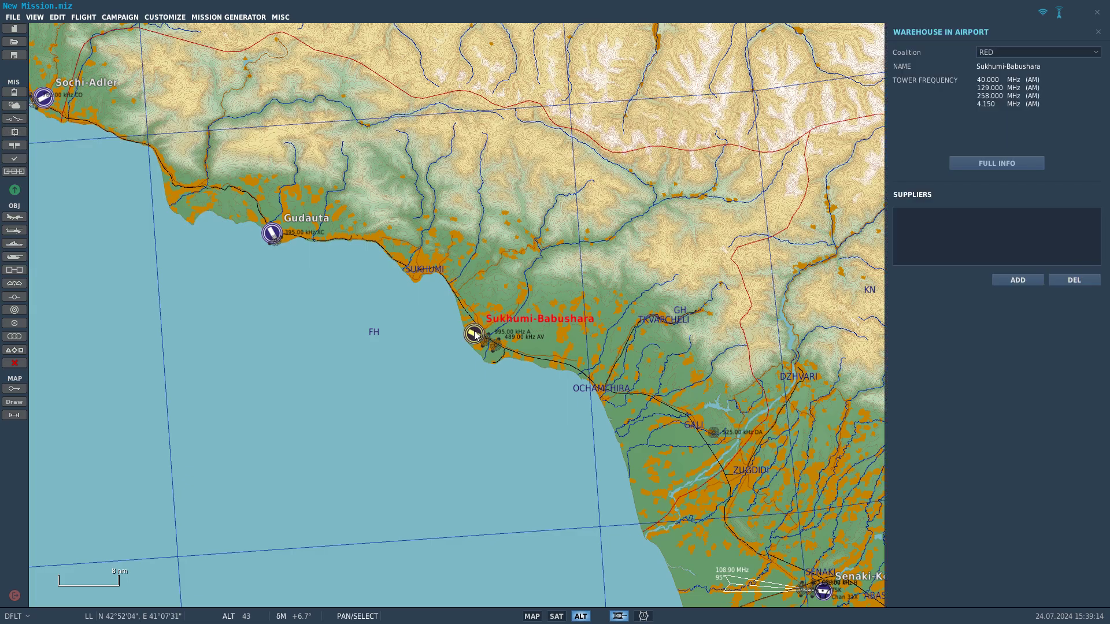
scroll(474, 333, "up", 5)
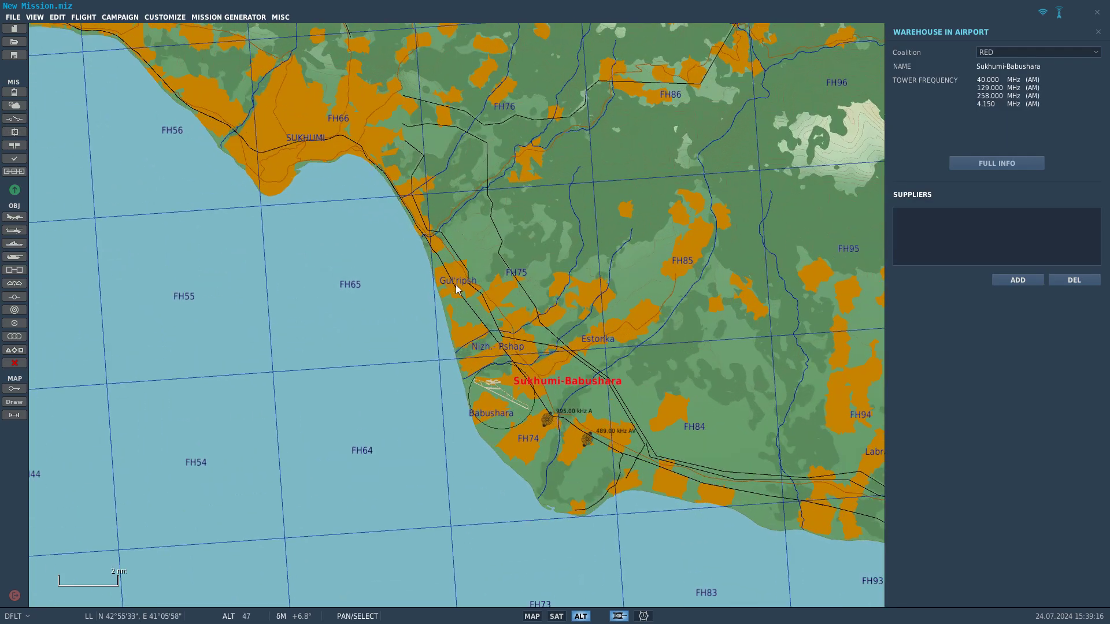
scroll(609, 336, "down", 6)
left_click_drag(820, 495, 576, 123)
left_click_drag(591, 449, 578, 462)
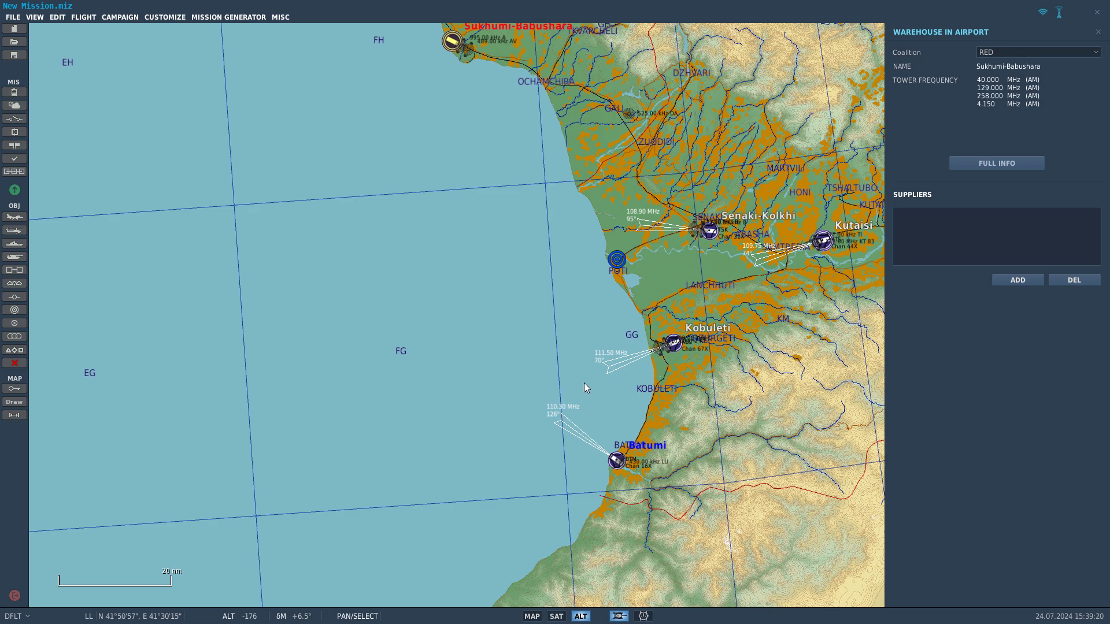
left_click(609, 360)
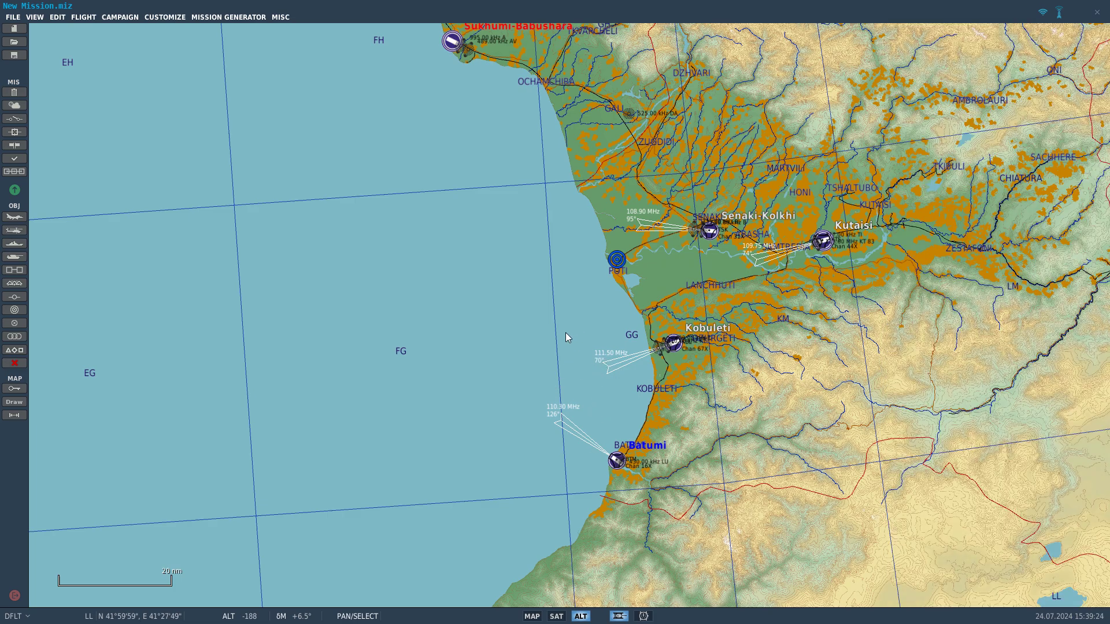
left_click_drag(566, 333, 485, 444)
left_click_drag(483, 276, 423, 330)
left_click_drag(437, 258, 523, 370)
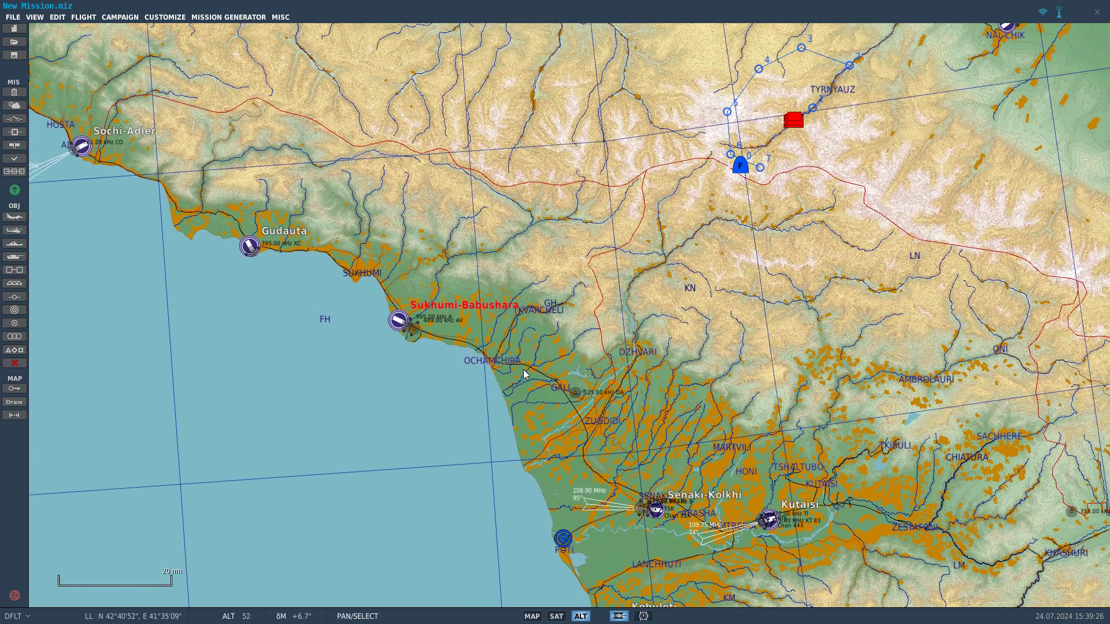
left_click_drag(702, 136, 547, 227)
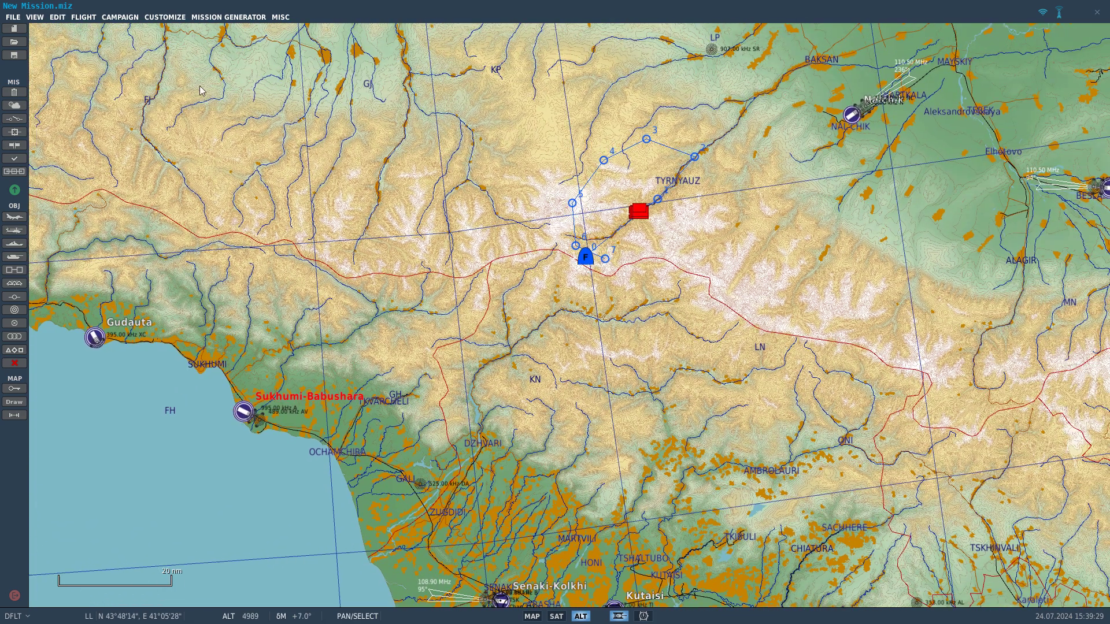
- In the mission options, enforce F10 View Options as All, G-Effects as Simulation, G Warm-Up In The Air, F10 Map User Marks, High Civ. Traffic and Battle Damage Assessment
left_click(164, 17)
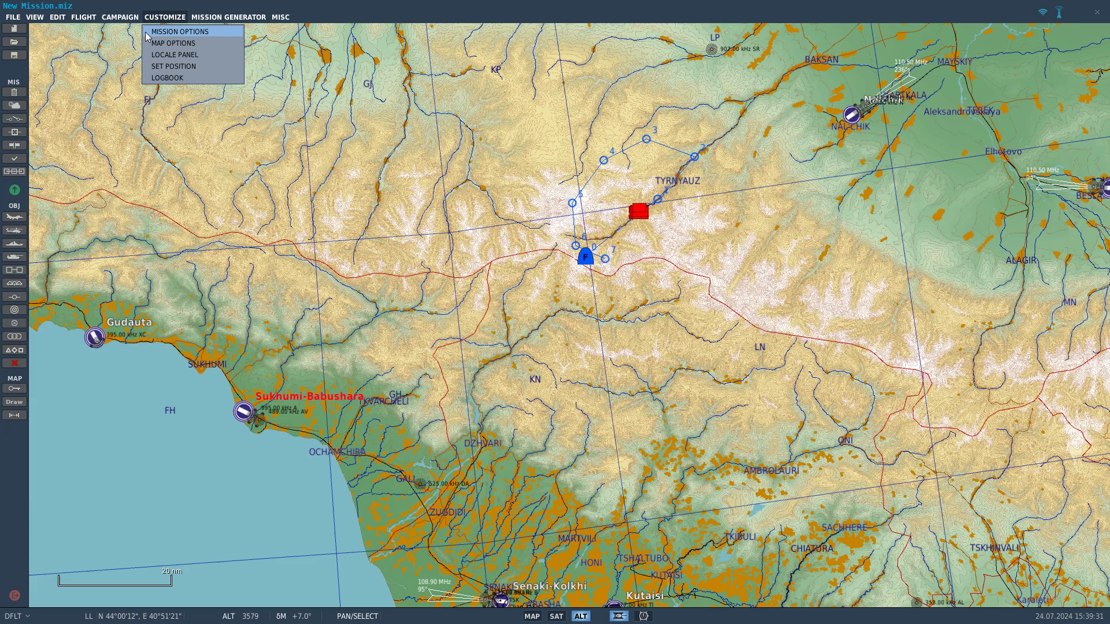
left_click(176, 34)
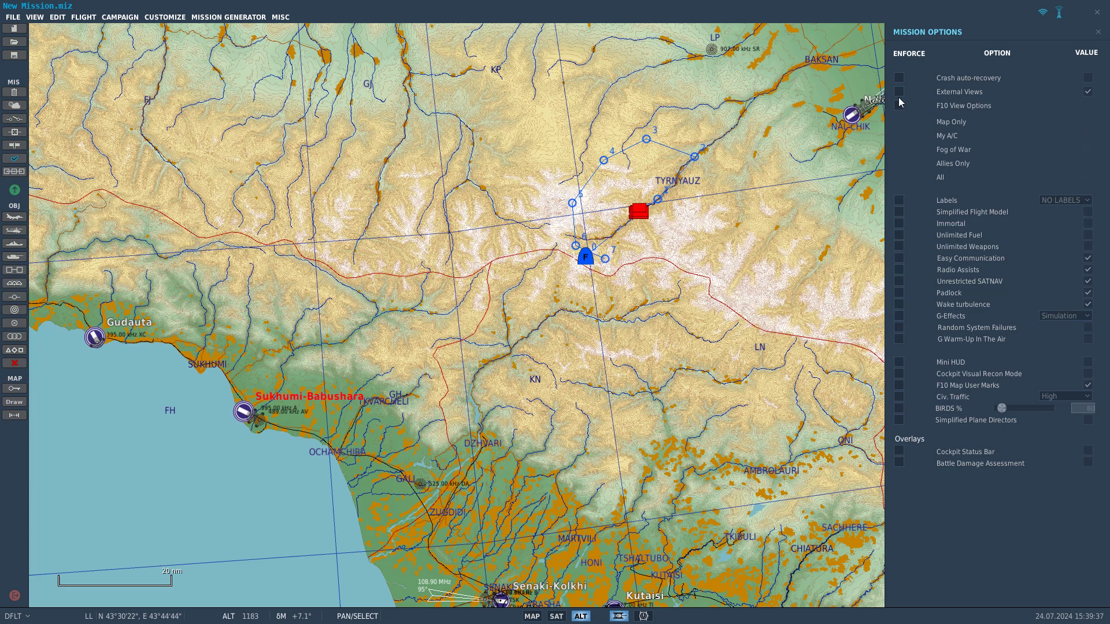
left_click(898, 106)
left_click(899, 237)
left_click(1088, 235)
left_click(1079, 248)
left_click(896, 395)
left_click(901, 462)
left_click(899, 317)
scroll(670, 271, "up", 5)
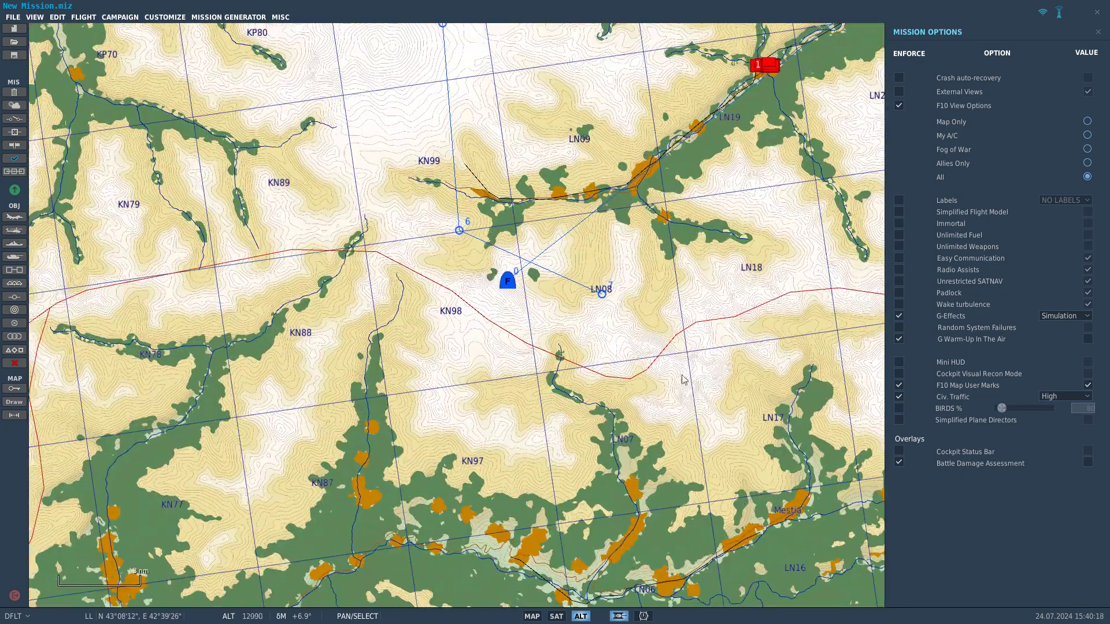
scroll(606, 328, "down", 5)
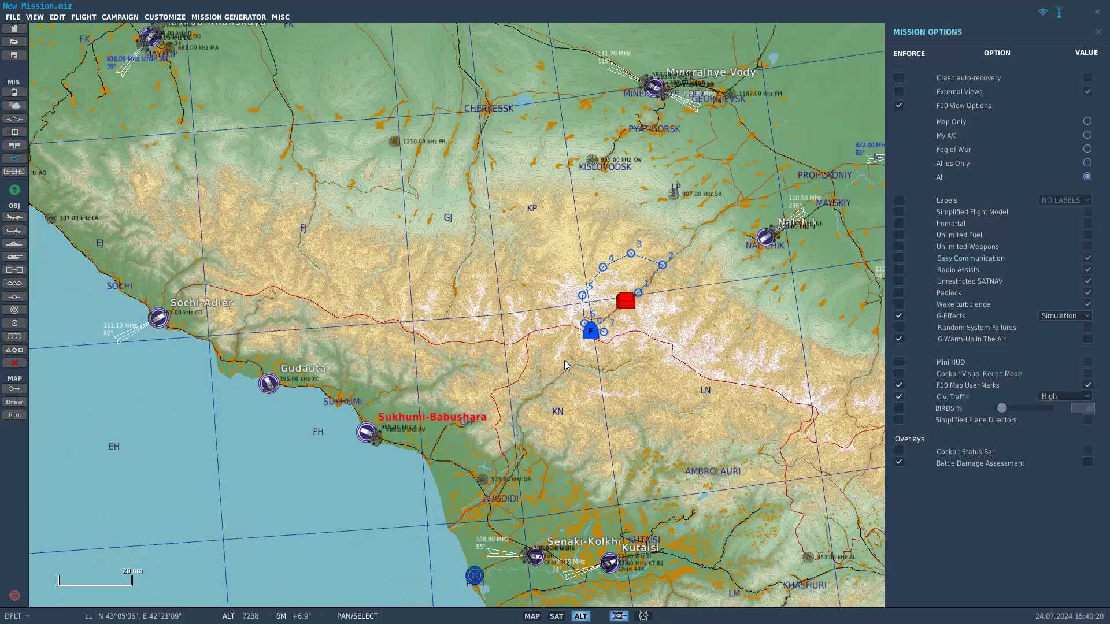
scroll(566, 364, "up", 5)
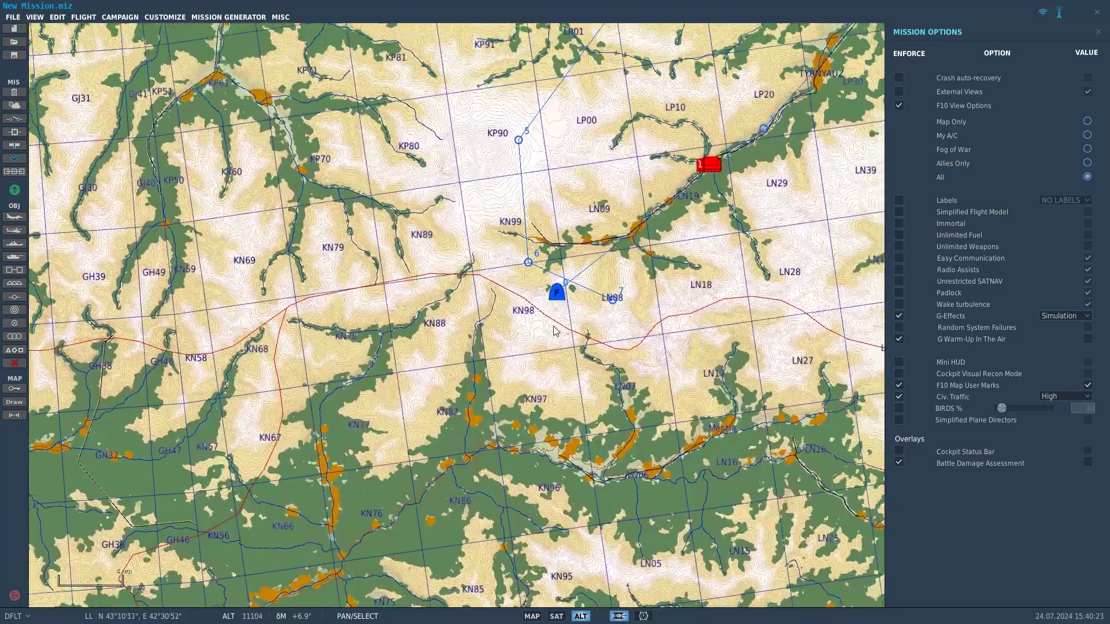
scroll(553, 330, "up", 1)
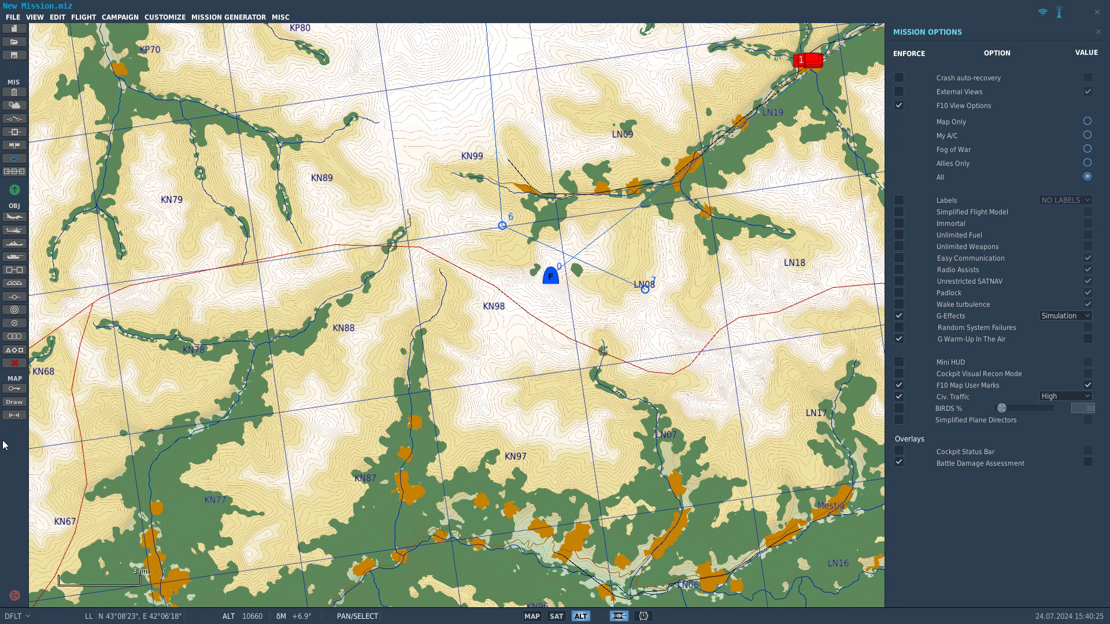
left_click_drag(592, 243, 501, 349)
scroll(481, 396, "up", 1)
scroll(481, 379, "down", 1)
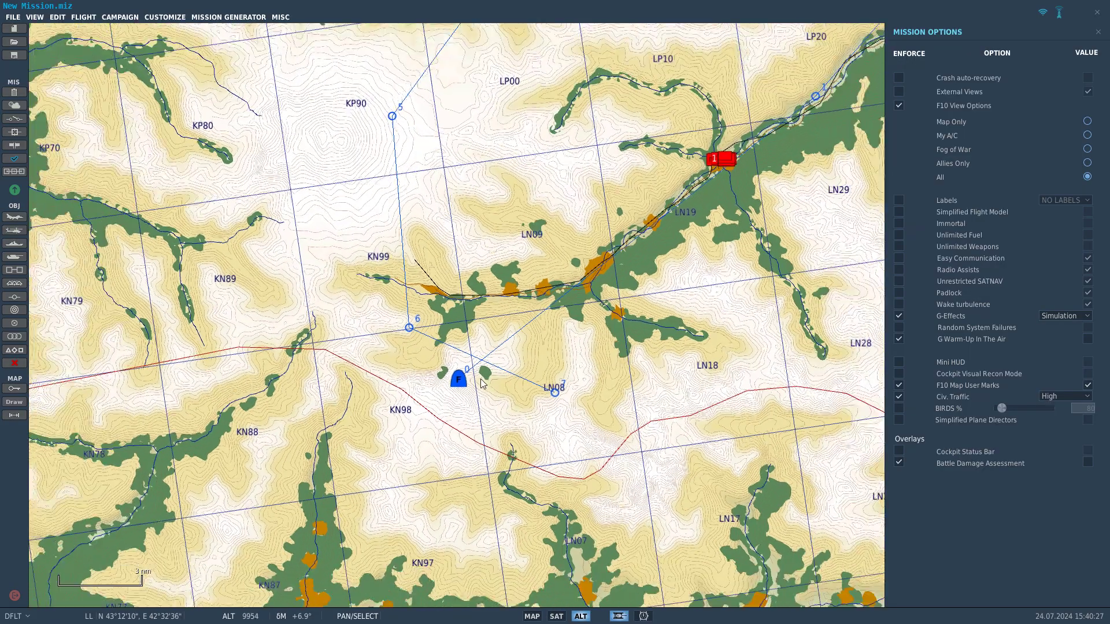
scroll(482, 384, "down", 3)
scroll(486, 364, "up", 4)
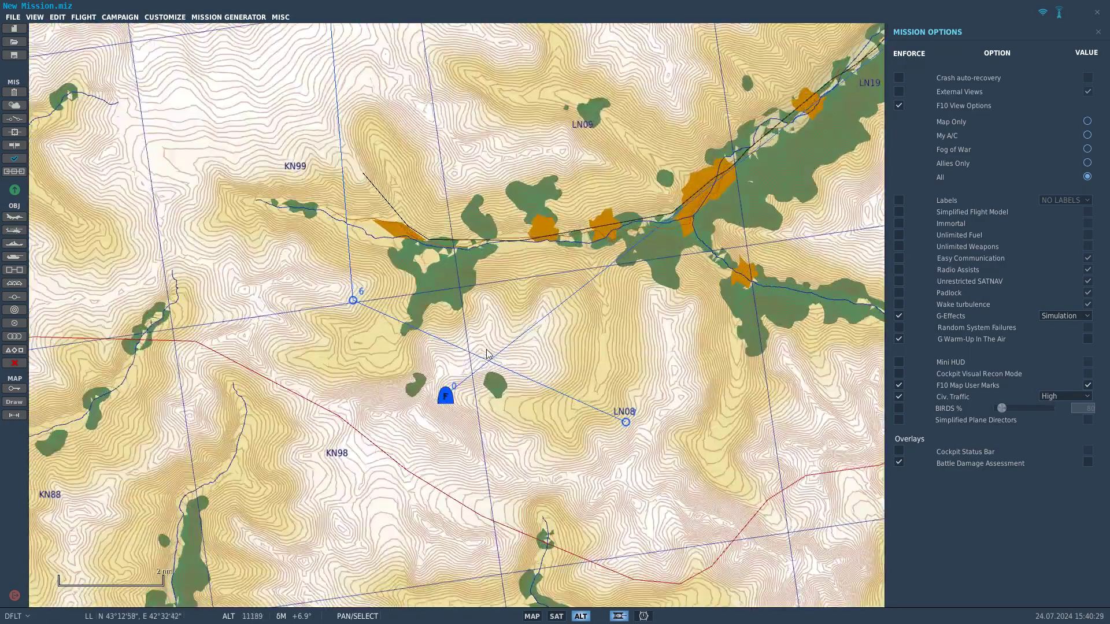
scroll(545, 292, "down", 1)
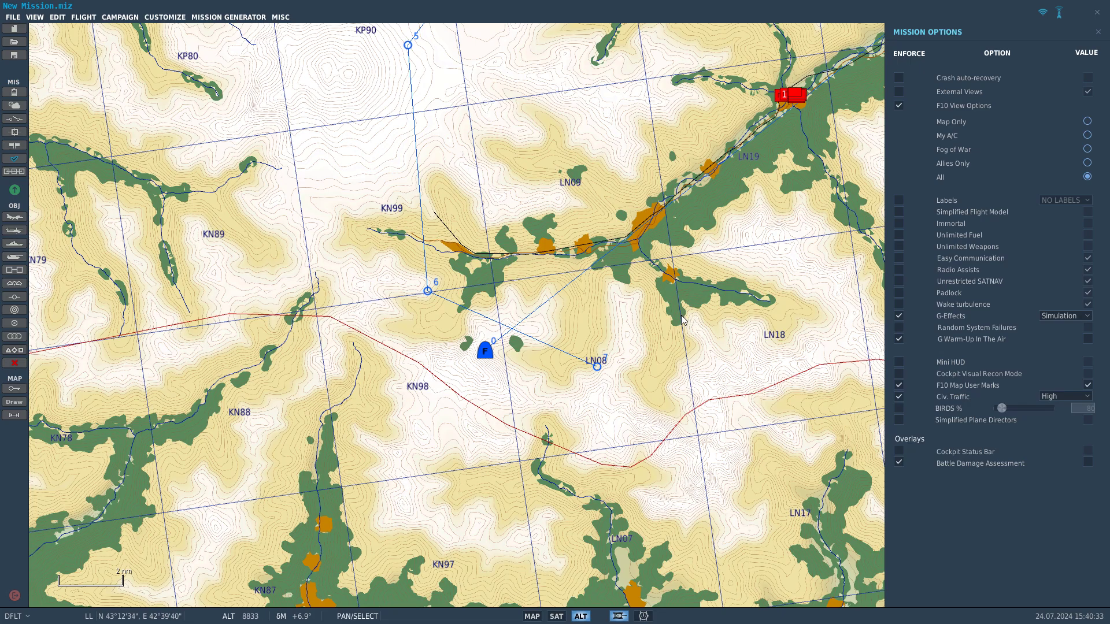
scroll(685, 405, "down", 1)
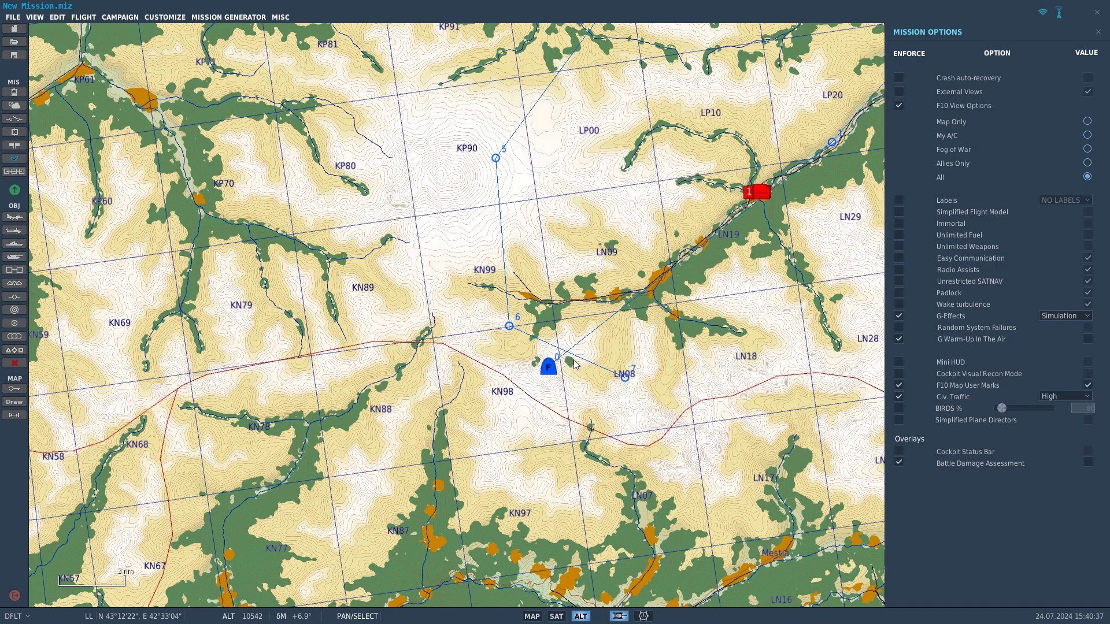
- Set the skill of the F-16CM bl.50 at the start of the route to Player
scroll(535, 376, "up", 1)
scroll(537, 337, "up", 6)
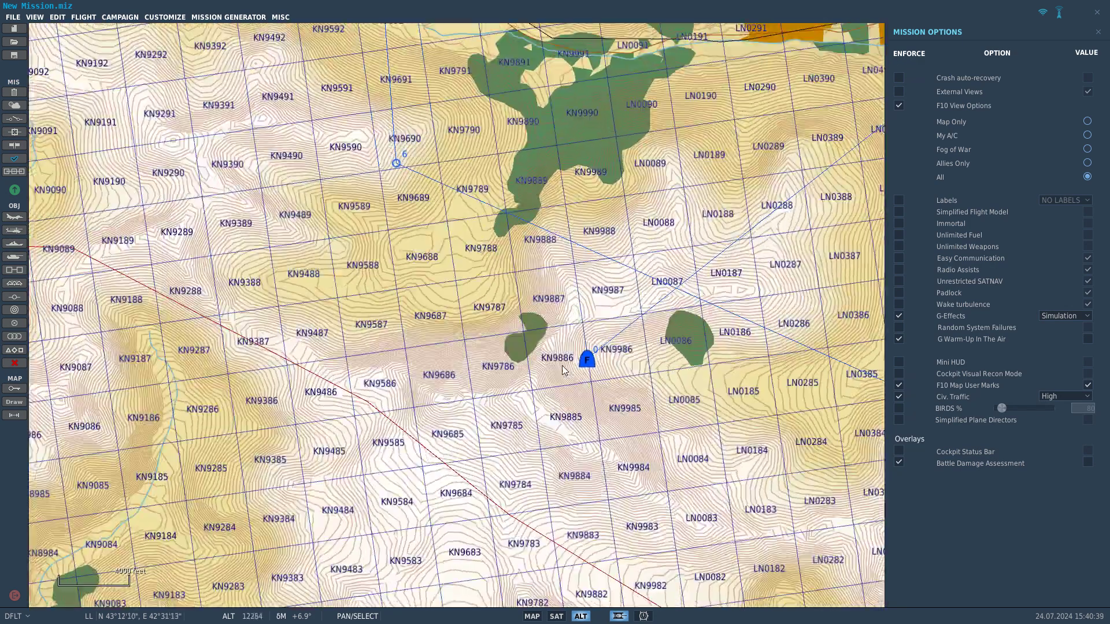
scroll(637, 359, "up", 1)
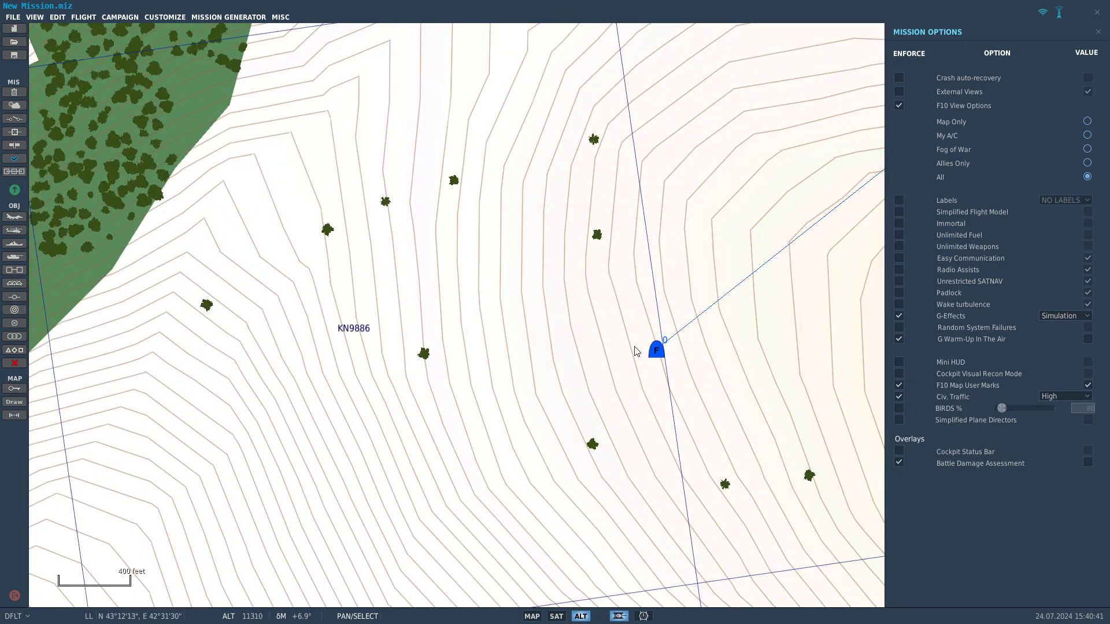
scroll(618, 352, "up", 1)
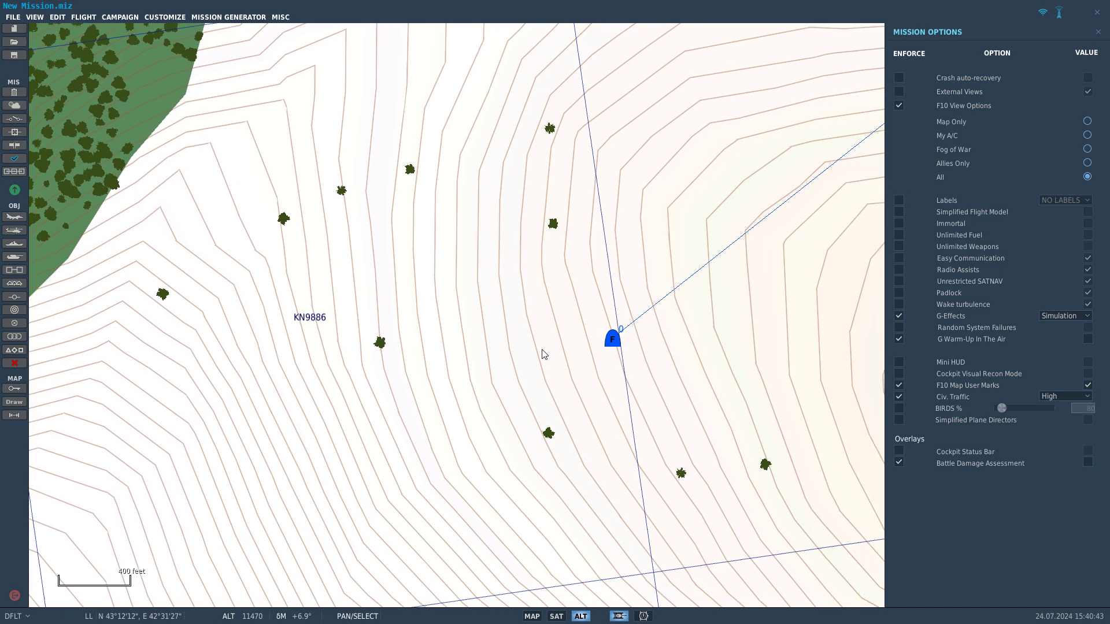
scroll(613, 363, "up", 6)
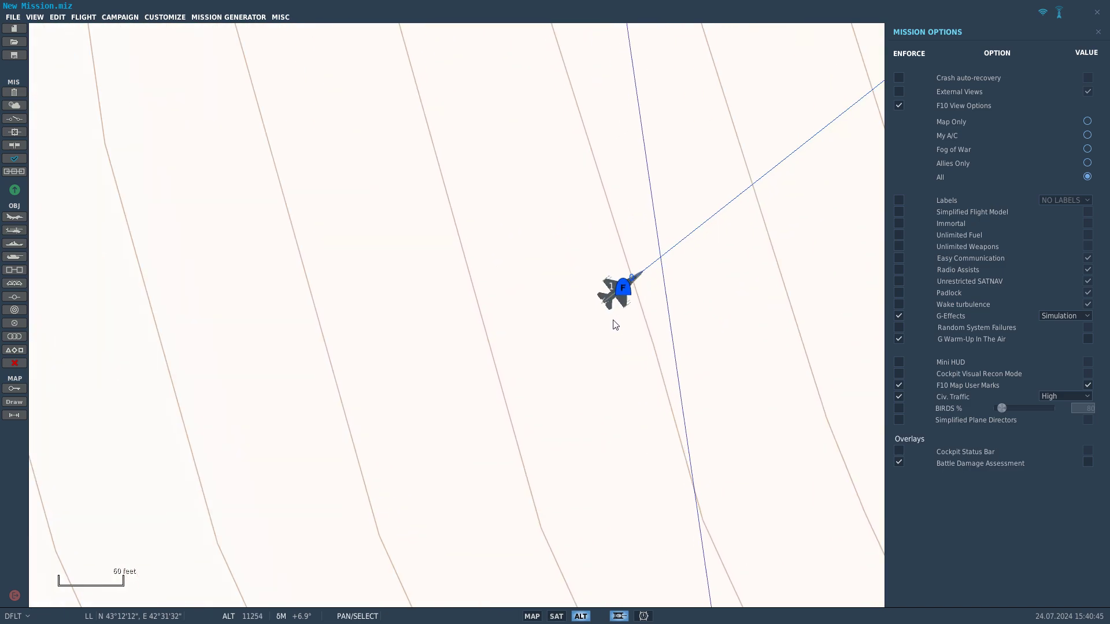
left_click(626, 282)
scroll(657, 446, "down", 5)
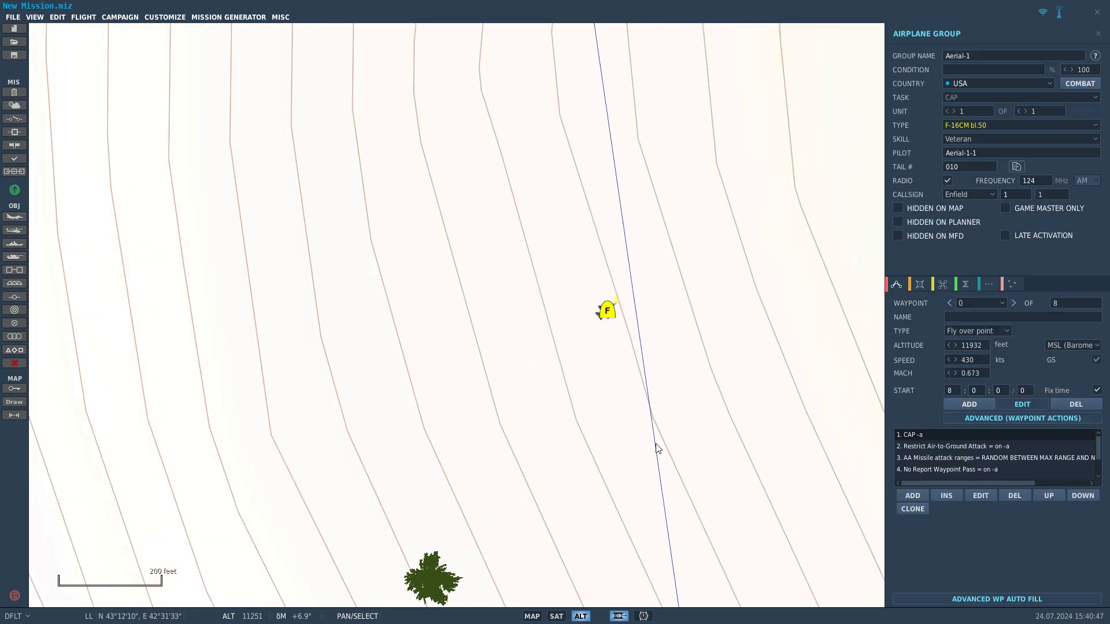
left_click_drag(845, 285, 844, 285)
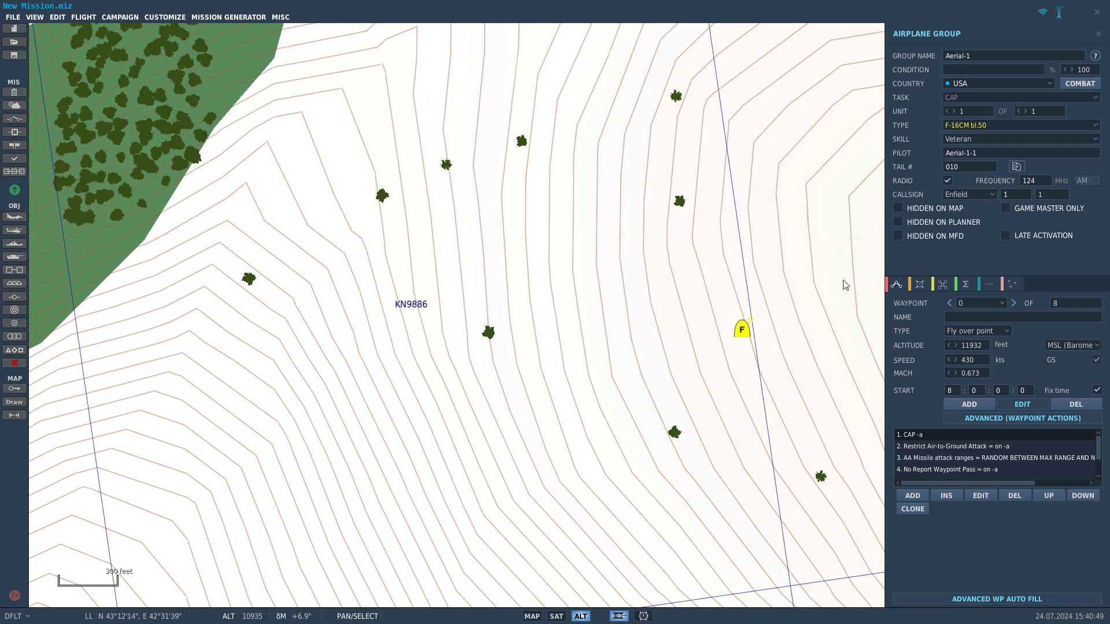
left_click(955, 140)
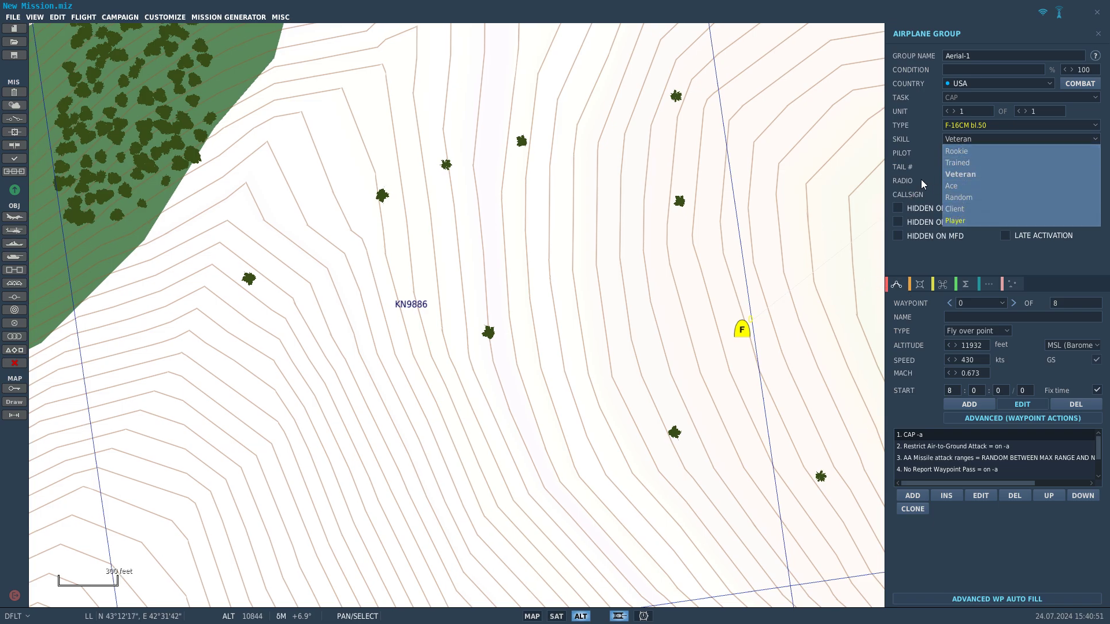
left_click(951, 221)
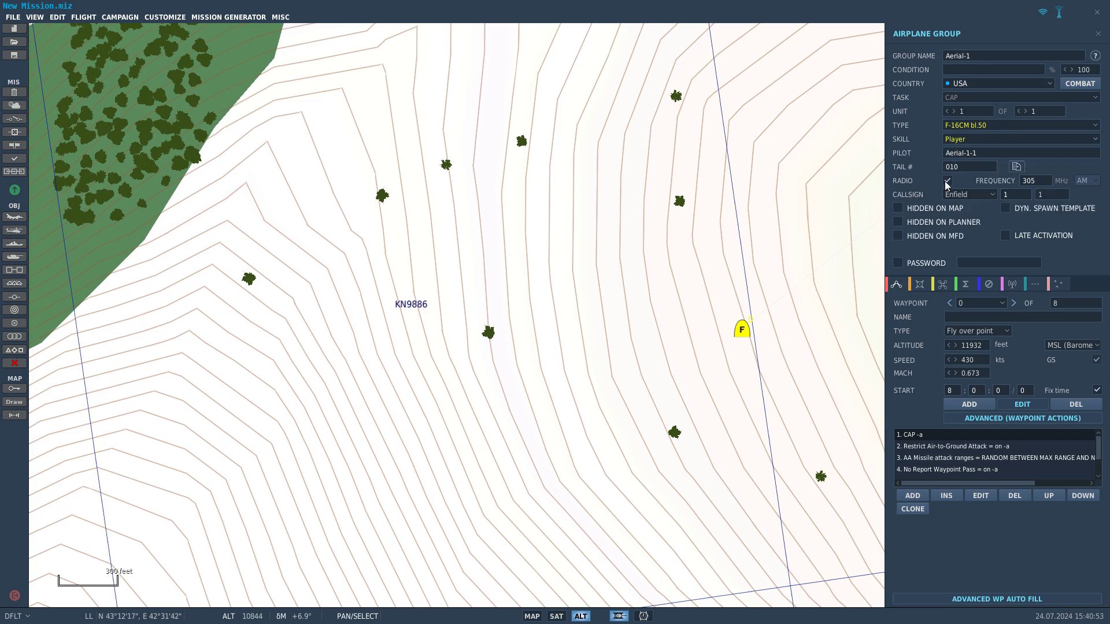
left_click_drag(810, 296, 672, 338)
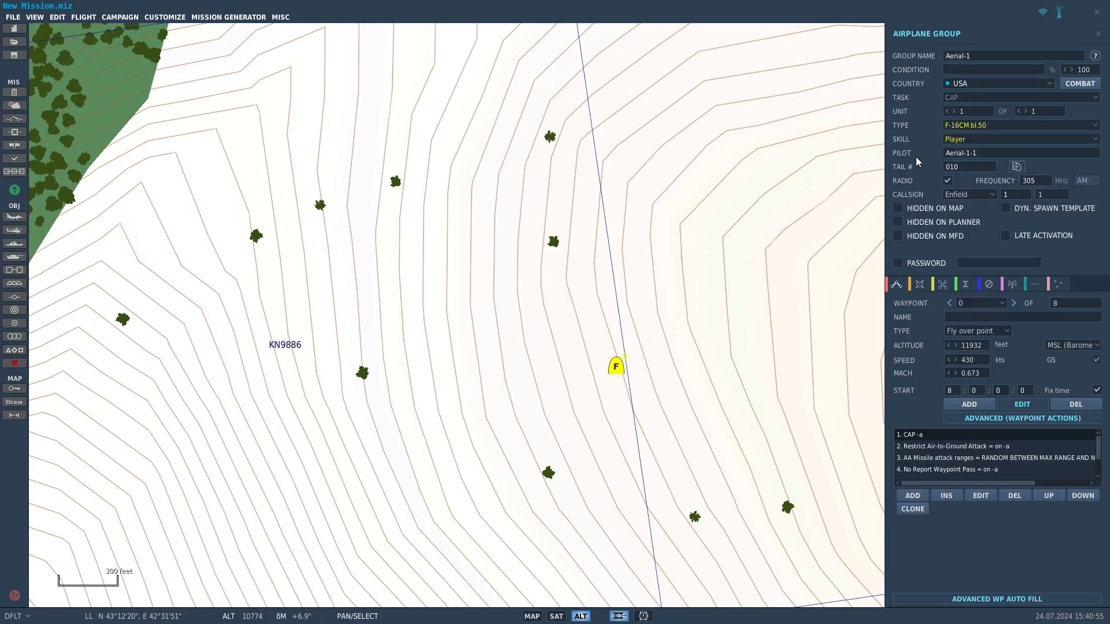
left_click(991, 140)
left_click(963, 223)
left_click(836, 181)
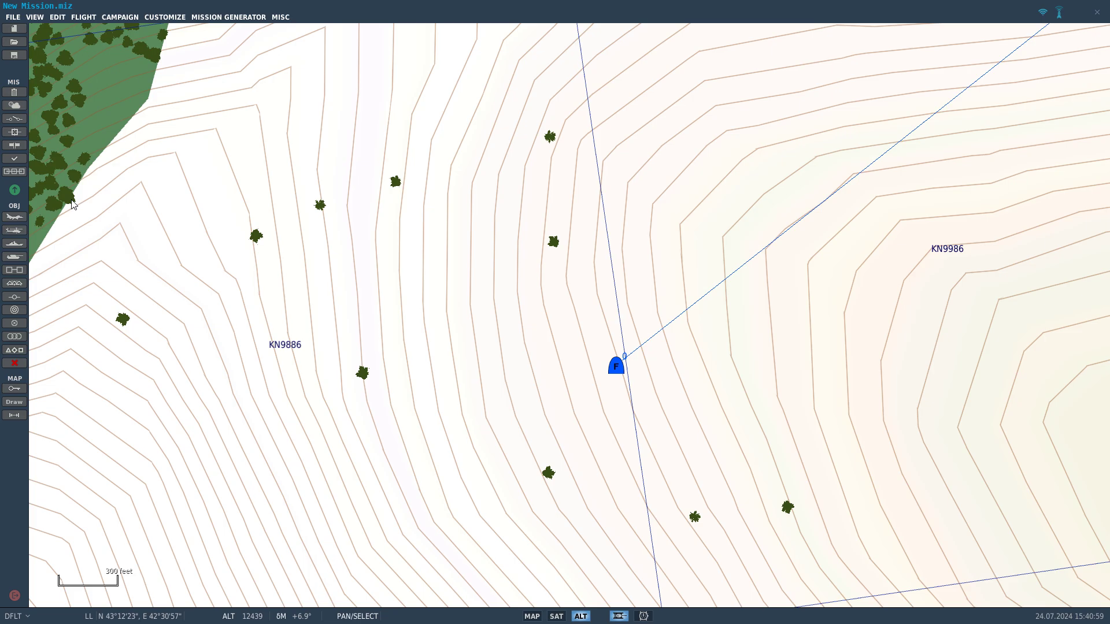
- Add a second F-16CM bl.50 group northwest of the first, with Client skill and one turning point to its northeast
left_click(14, 217)
left_click(405, 206)
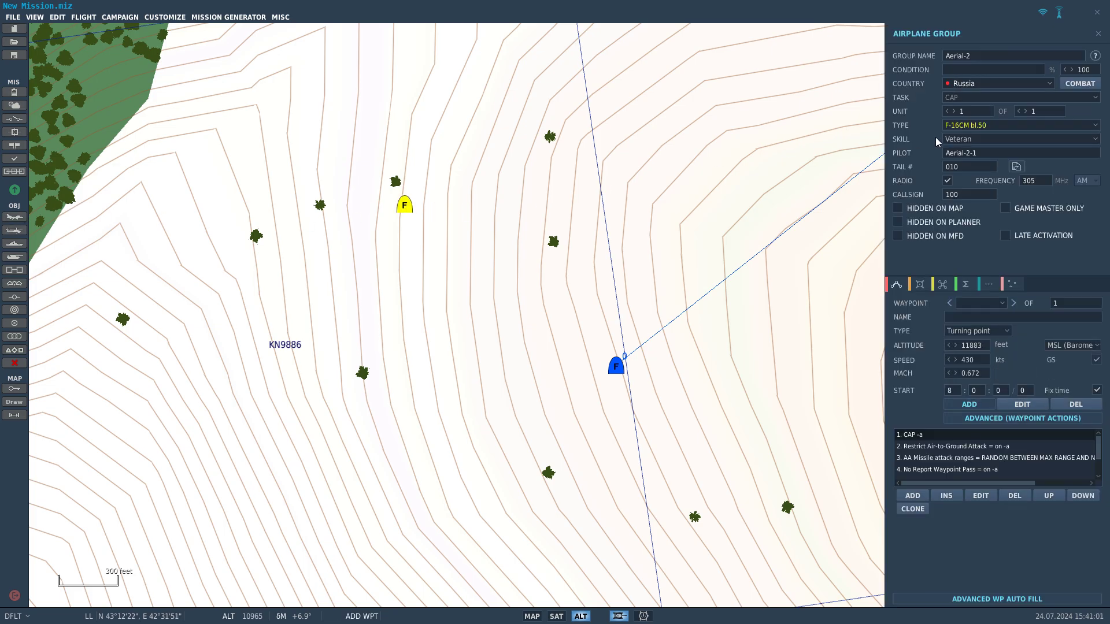
left_click(966, 142)
left_click(972, 216)
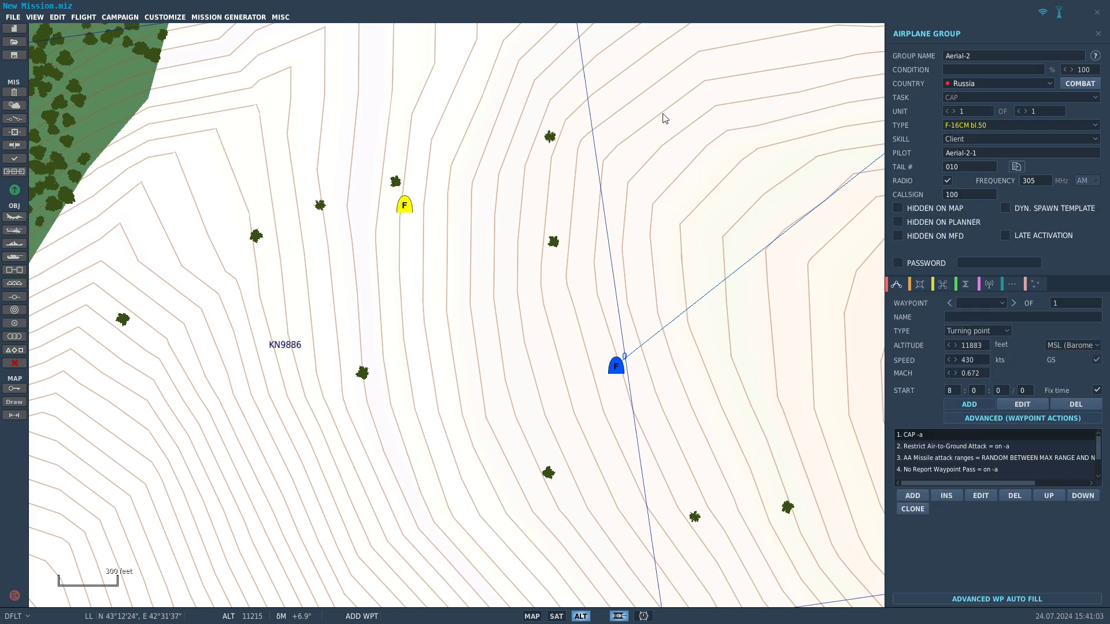
left_click(661, 88)
key("Escape")
- Move the new Client F-16 slightly south and set its country to USA
mouse_move(406, 206)
left_mouse_down()
mouse_move(428, 268)
mouse_move(392, 305)
left_mouse_up()
left_click(972, 83)
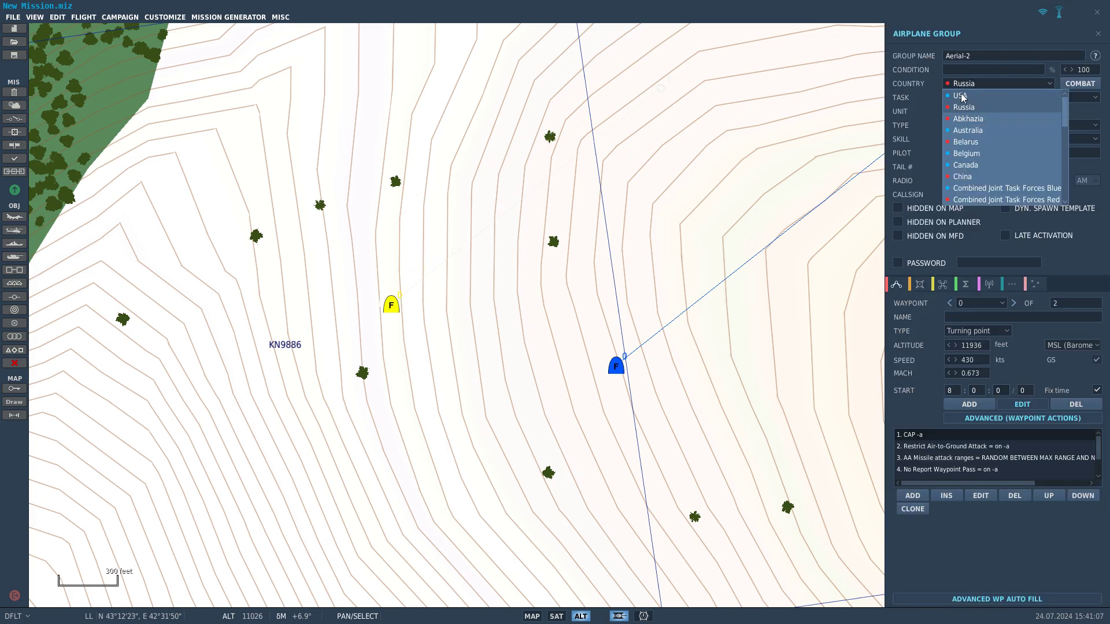
left_click(964, 95)
- Move the Player F-16's starting point west, just below the Client F-16
left_click(620, 375)
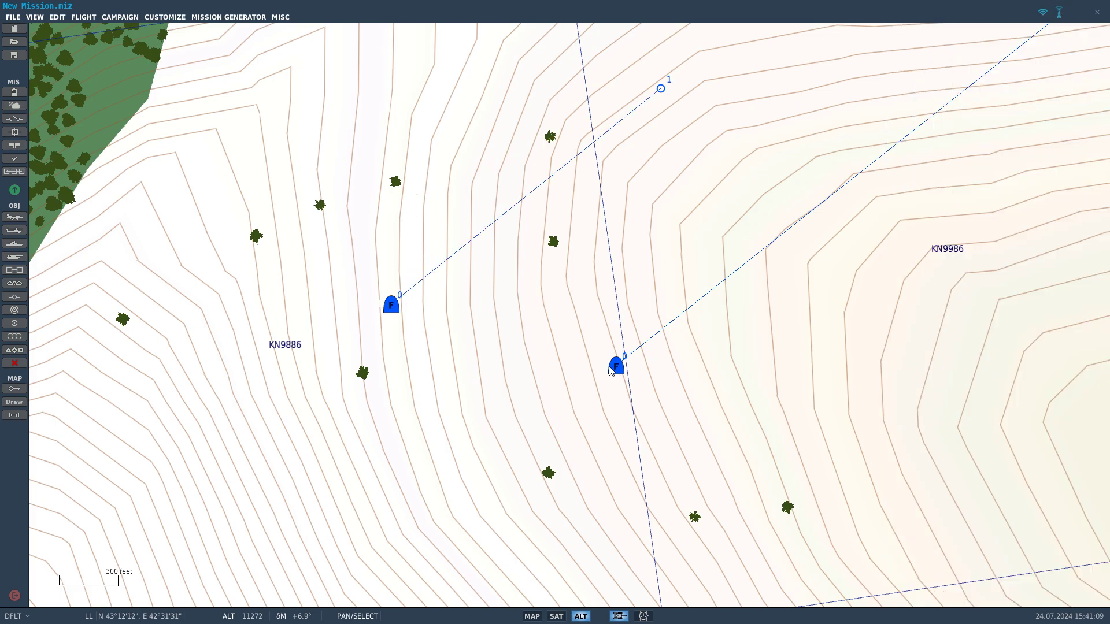
mouse_move(621, 365)
left_mouse_down()
mouse_move(667, 333)
mouse_move(618, 389)
mouse_move(593, 364)
mouse_move(476, 382)
mouse_move(385, 336)
left_mouse_up()
key("Escape")
- Start a new Russian vehicle group and look through the available ground unit categories
scroll(340, 412, "down", 5)
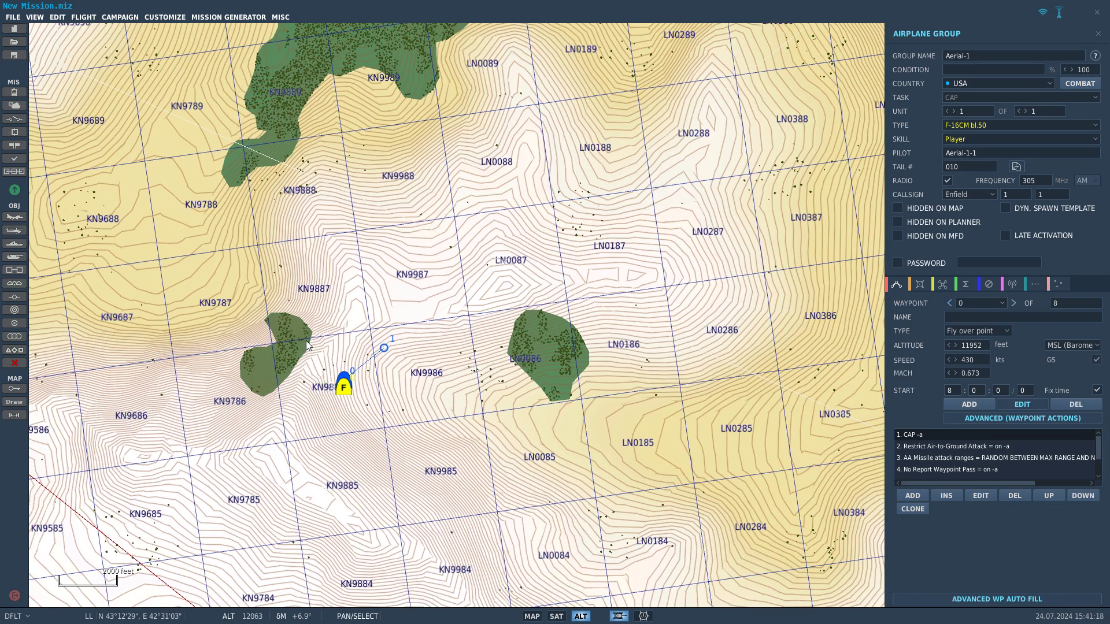
left_click_drag(306, 346, 438, 347)
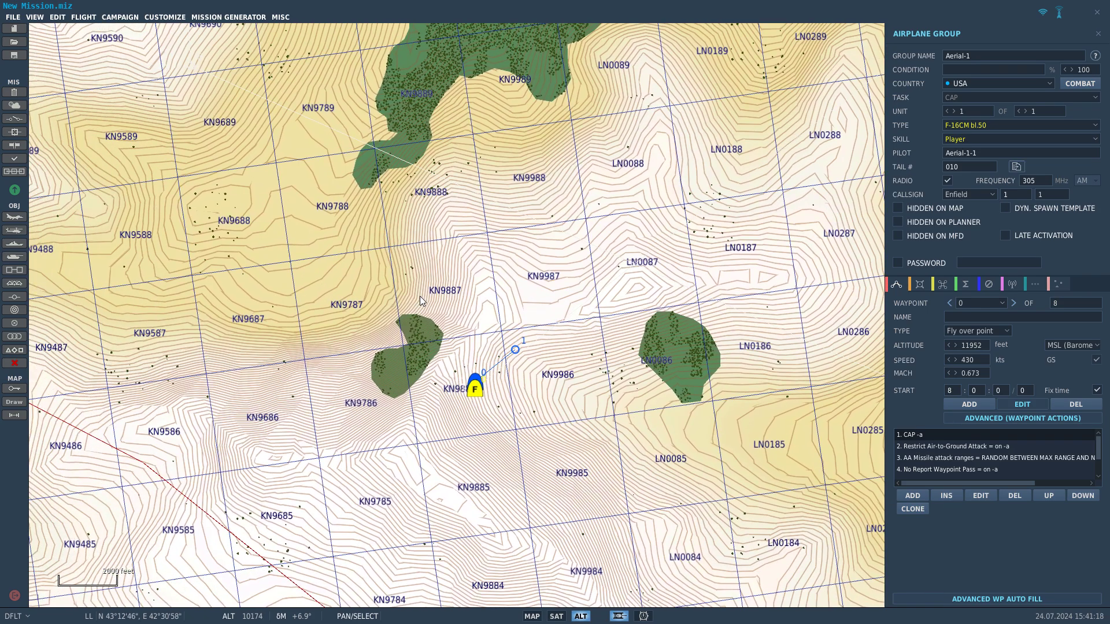
left_click(14, 256)
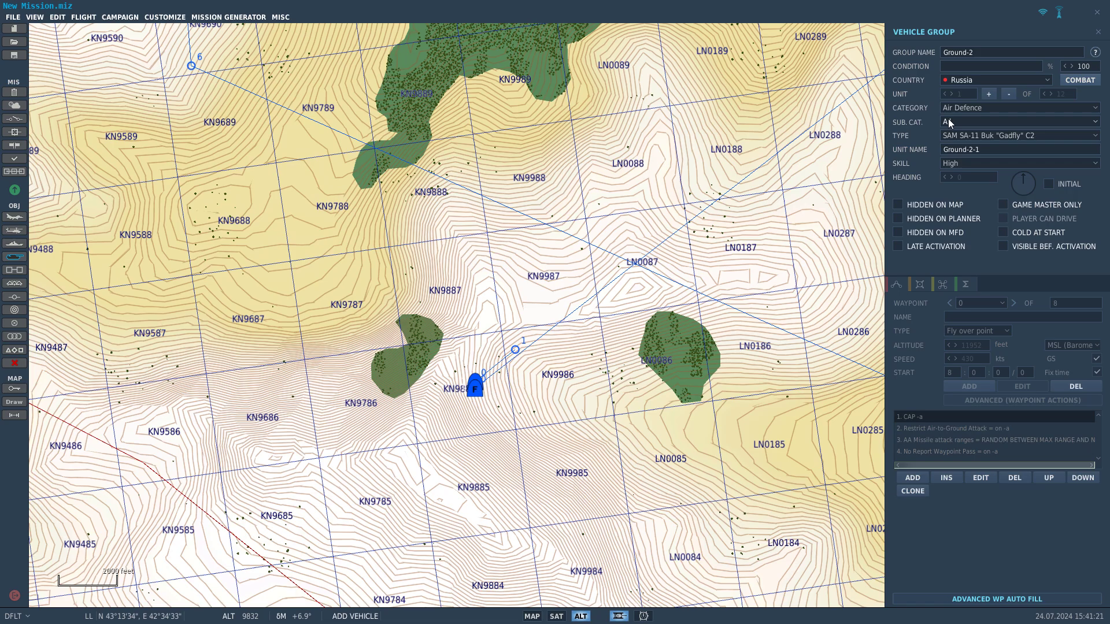
left_click(965, 109)
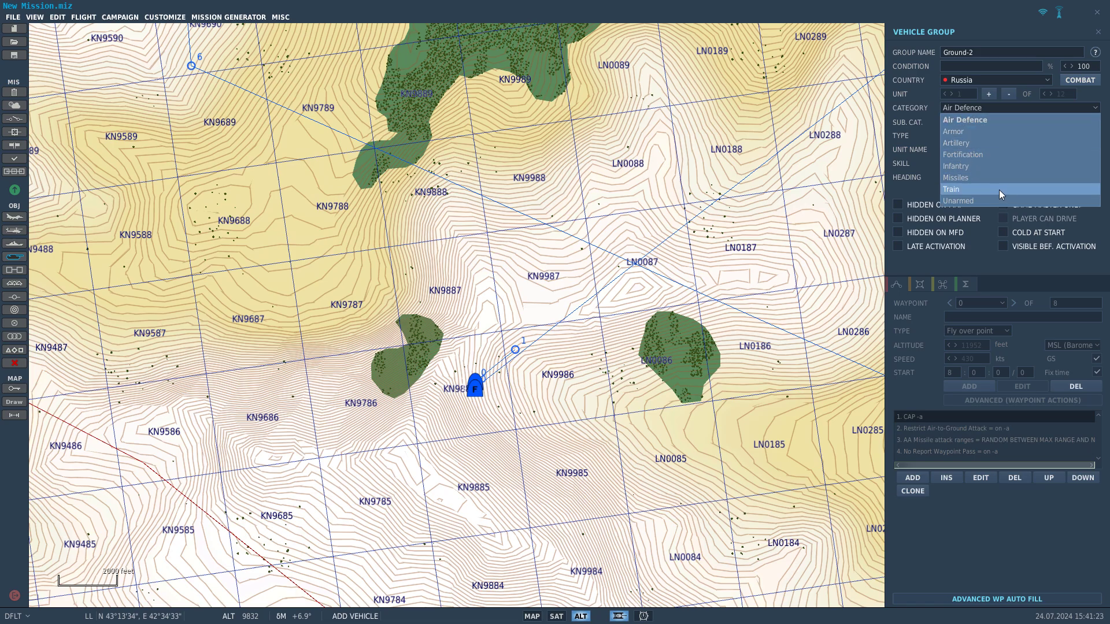
left_click(908, 136)
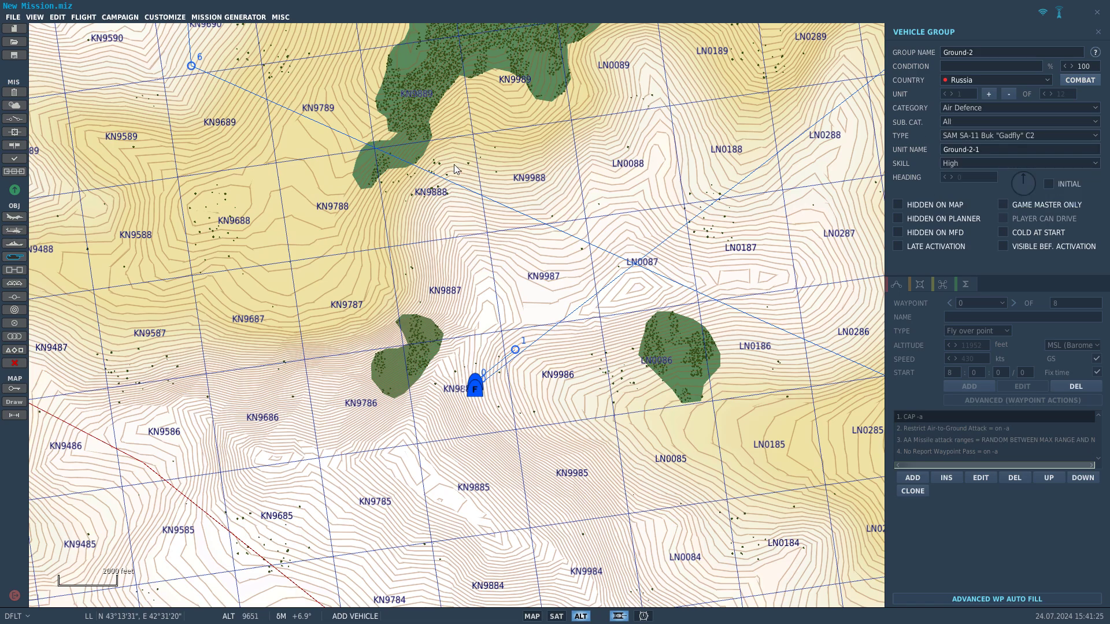
- Show the sun and moon data in the time and weather settings and set the mission start time to 8:40
left_click(8, 107)
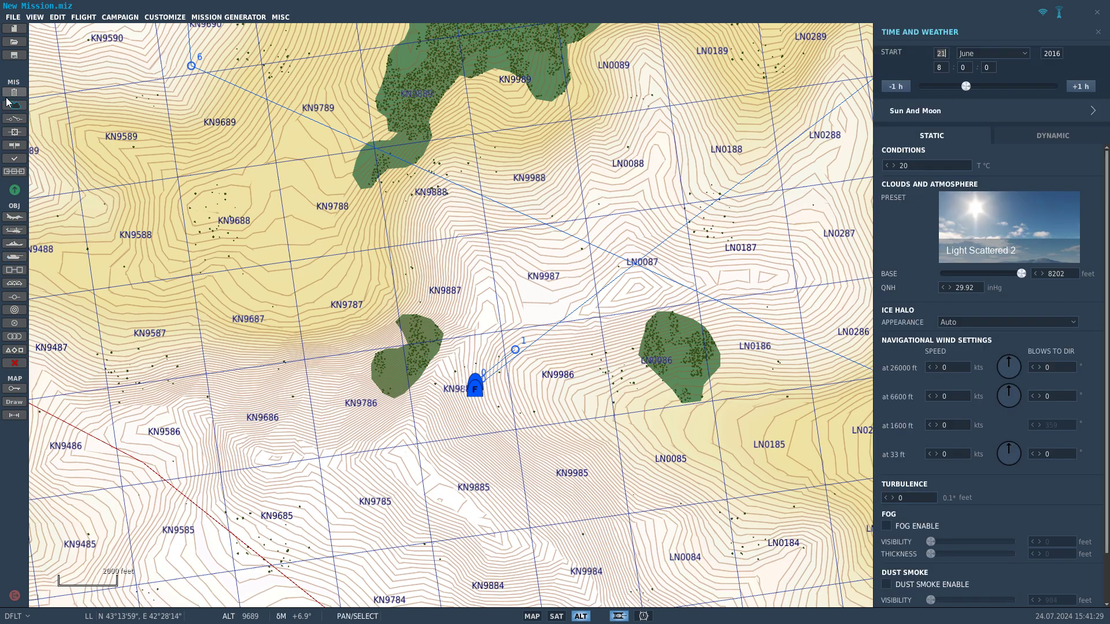
left_click(956, 111)
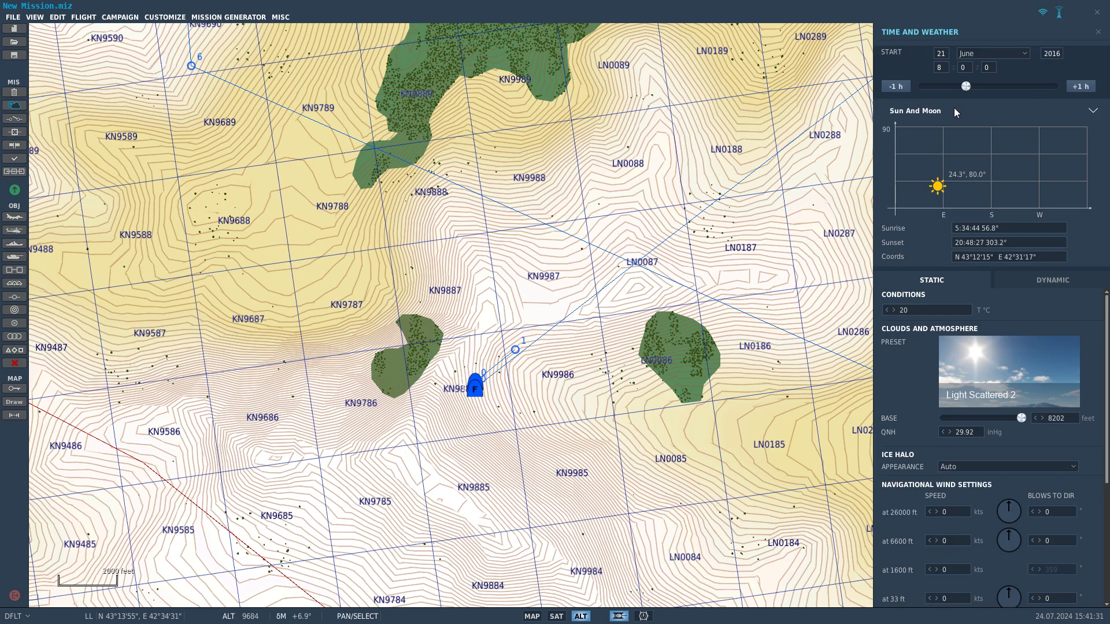
mouse_move(966, 85)
left_mouse_down()
mouse_move(1053, 109)
mouse_move(919, 107)
mouse_move(970, 98)
left_mouse_up()
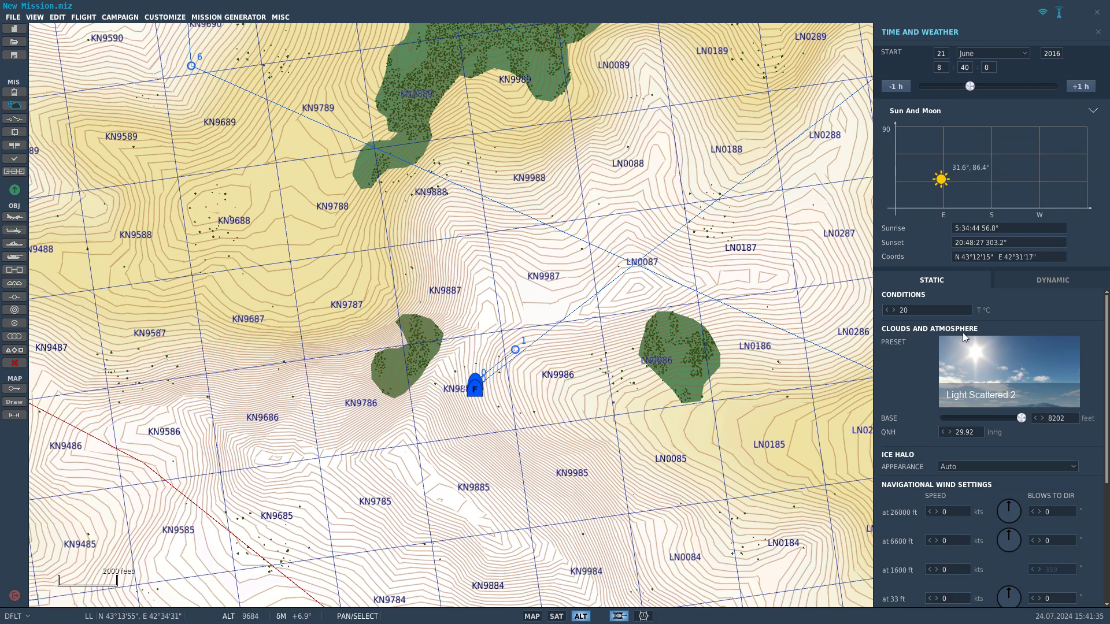
left_click(979, 369)
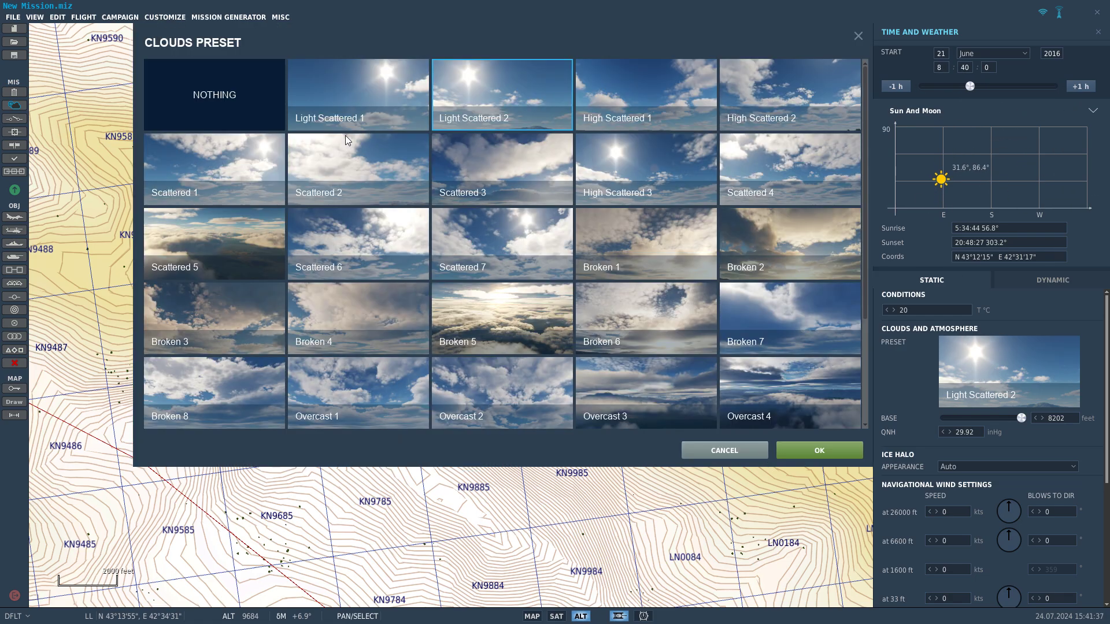
scroll(697, 201, "down", 2)
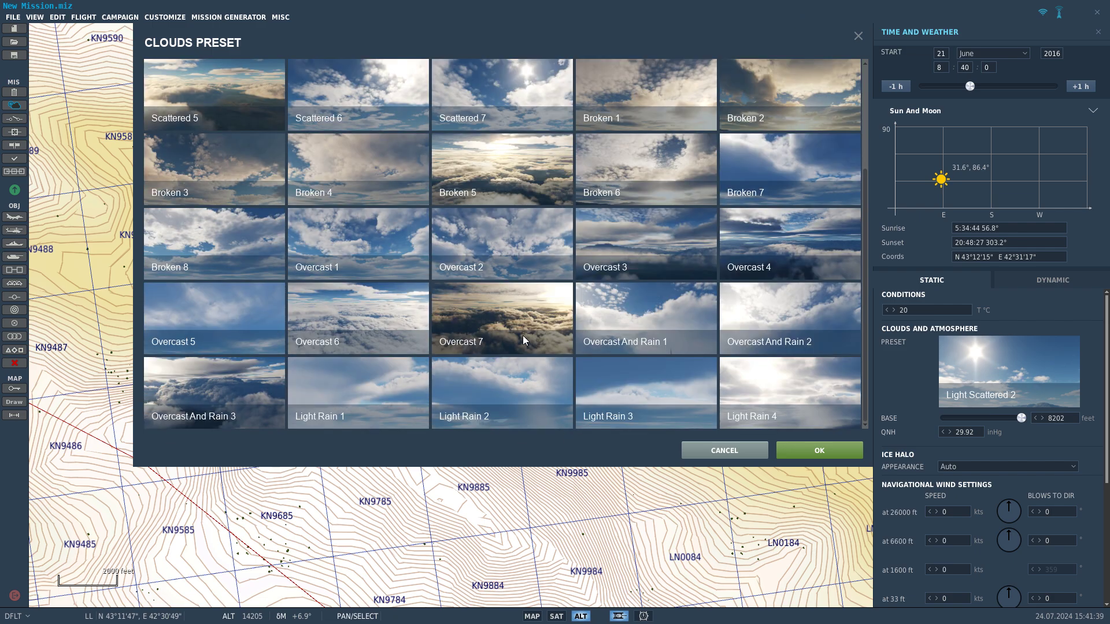
left_click(498, 327)
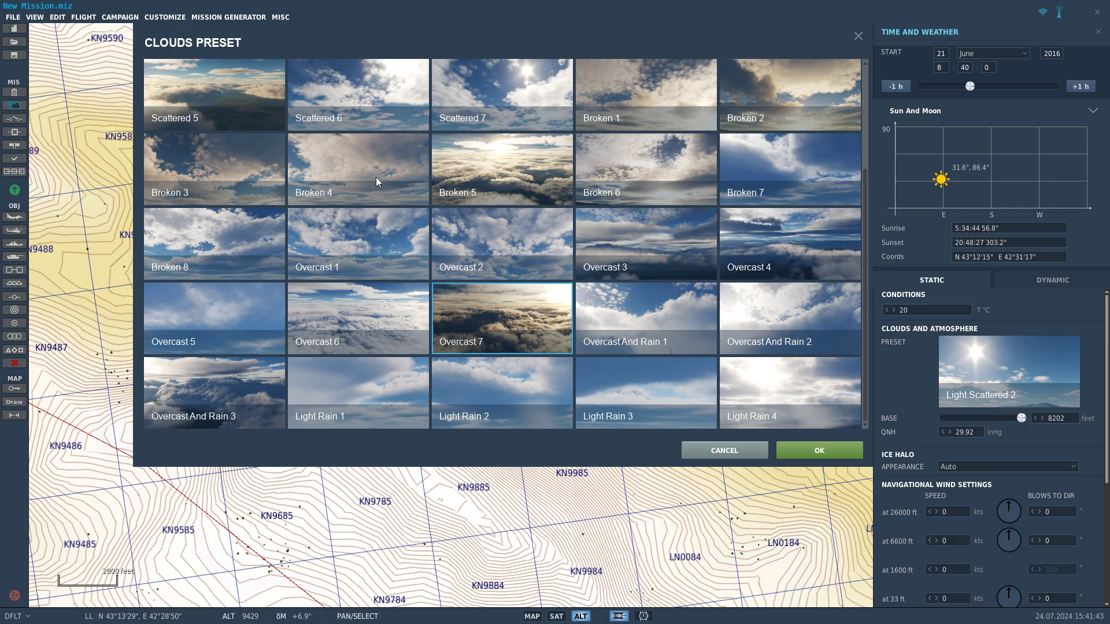
scroll(375, 177, "up", 2)
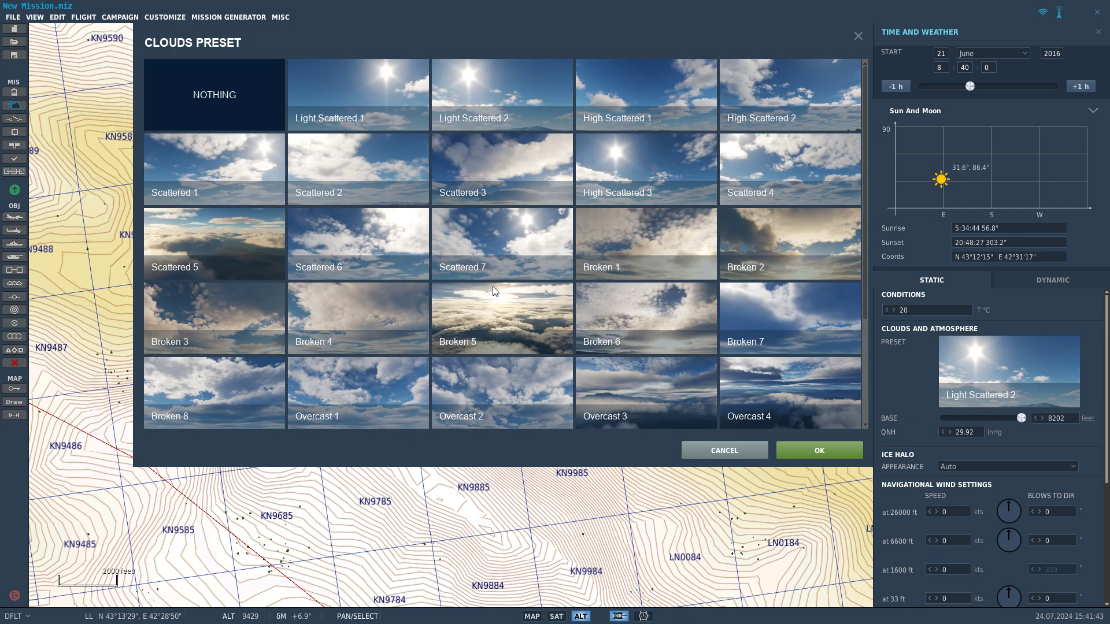
left_click(731, 455)
- Load the saved weather preset "Summer, Rain" for the mission
scroll(952, 525, "down", 5)
scroll(902, 512, "down", 1)
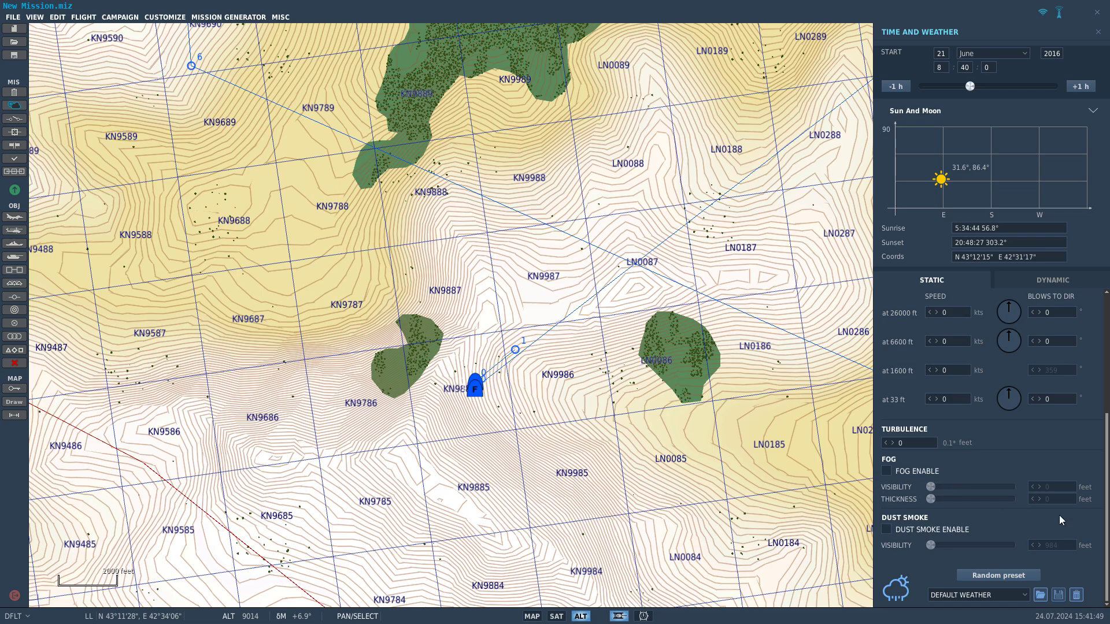
left_click(1026, 594)
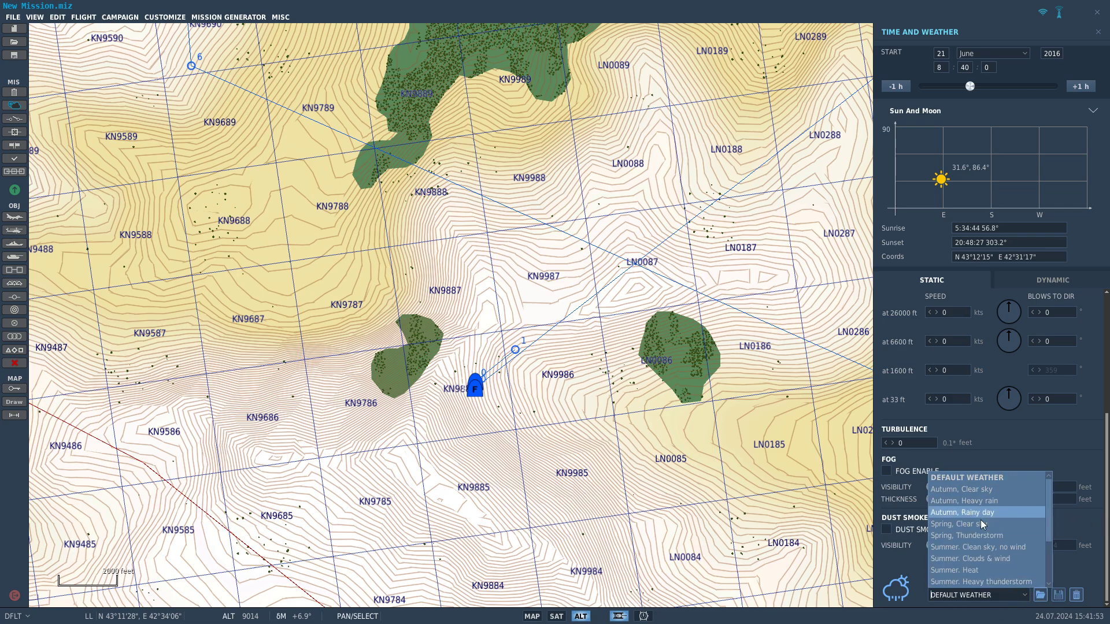
left_click(1001, 525)
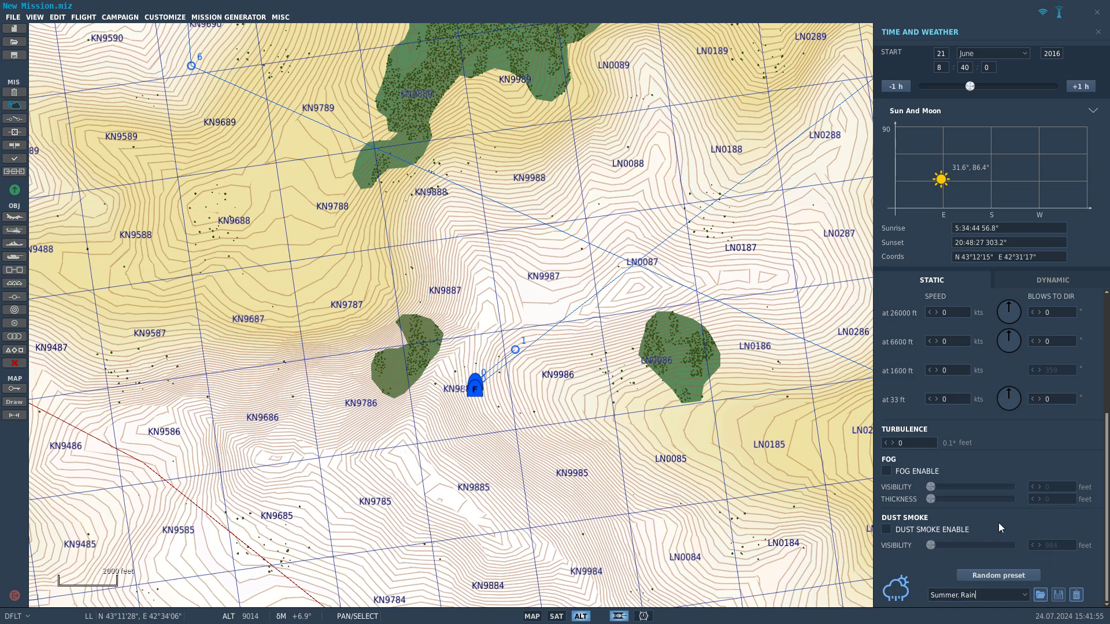
left_click(1045, 598)
scroll(1015, 299, "up", 2)
scroll(557, 260, "down", 5)
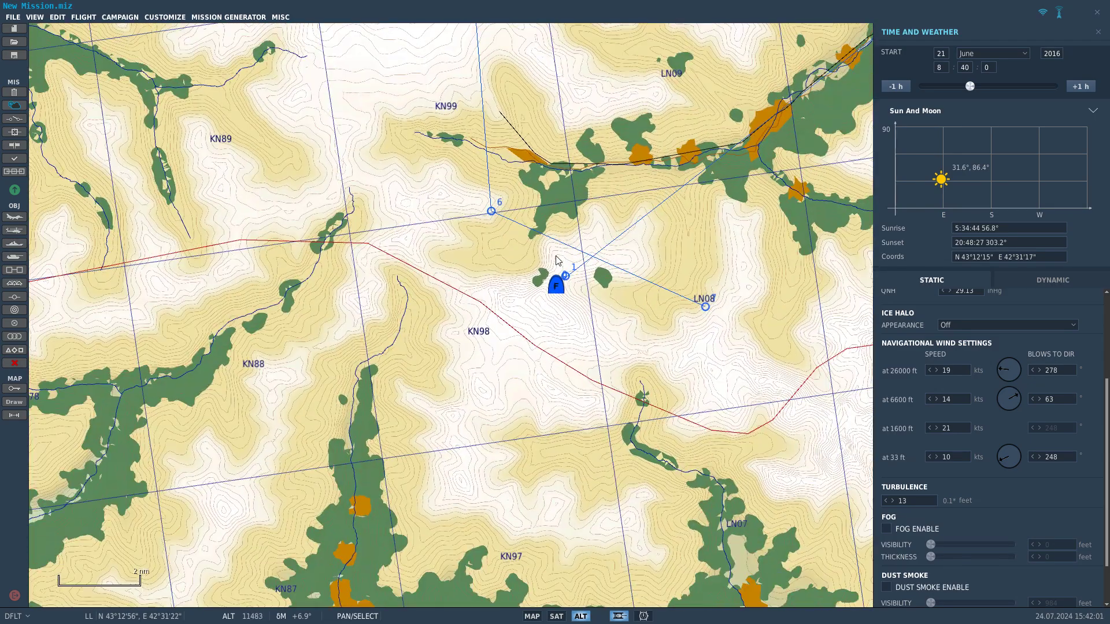
- Start a new naval group and examine the coastline around Sukhumi-Babushara
left_click(11, 234)
left_click(14, 243)
left_click_drag(107, 329, 770, 266)
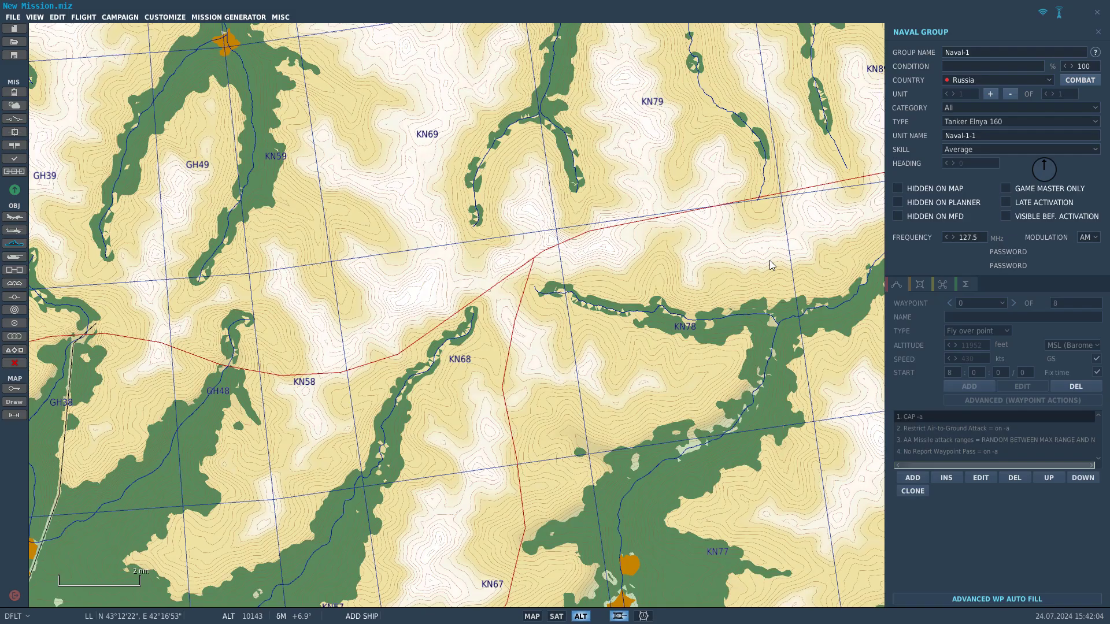
scroll(770, 265, "down", 6)
scroll(582, 237, "up", 4)
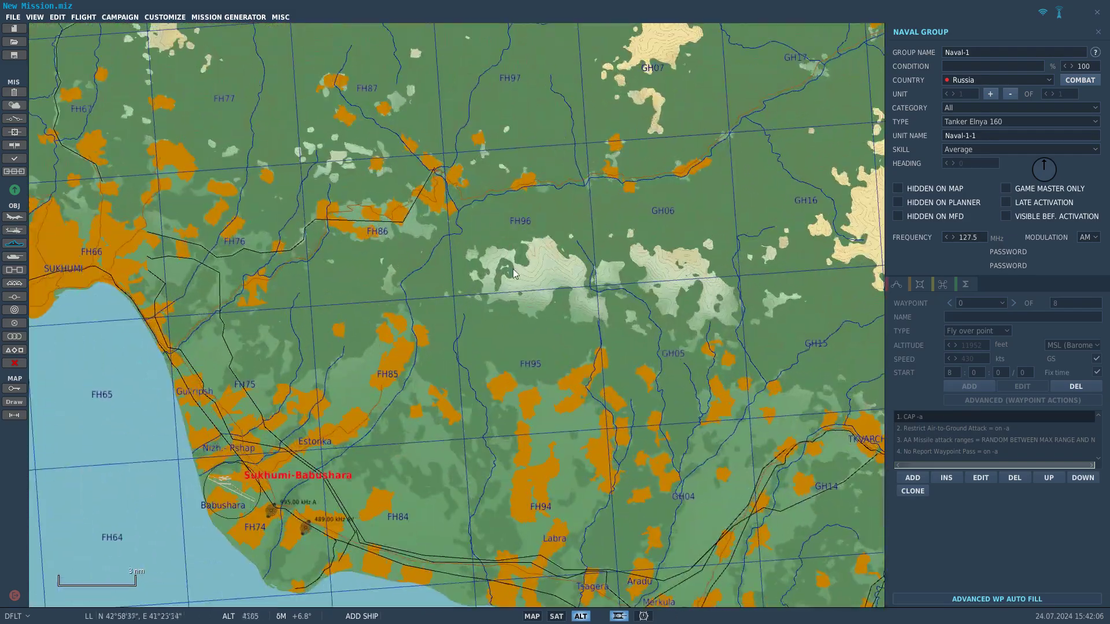
scroll(200, 368, "up", 3)
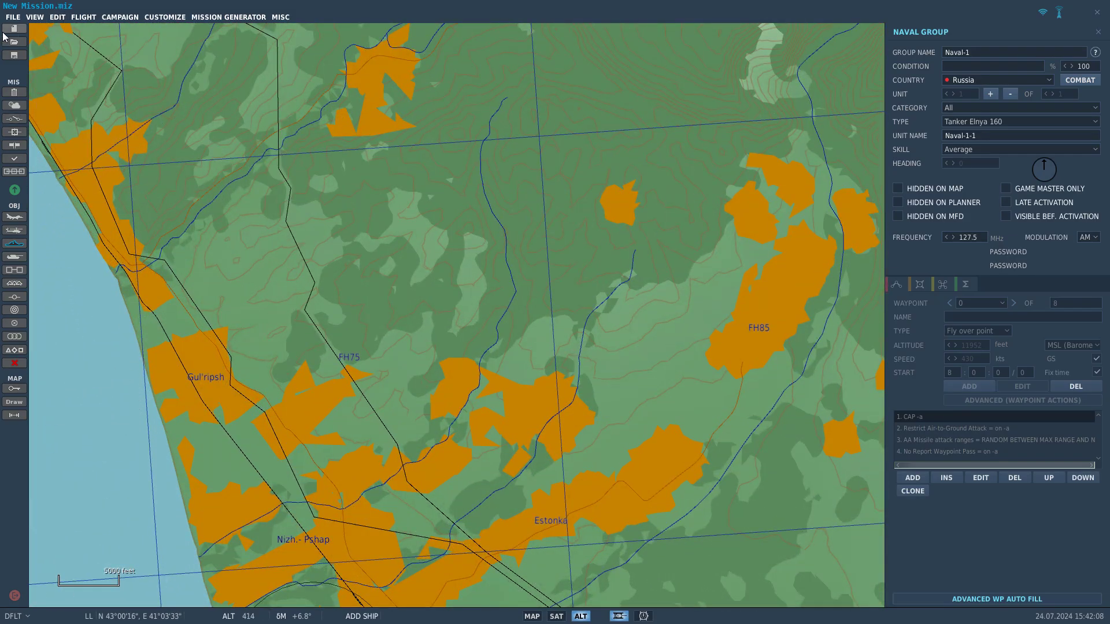
- Open the map options to examine the layer filter and the unit visibility settings
left_click(83, 17)
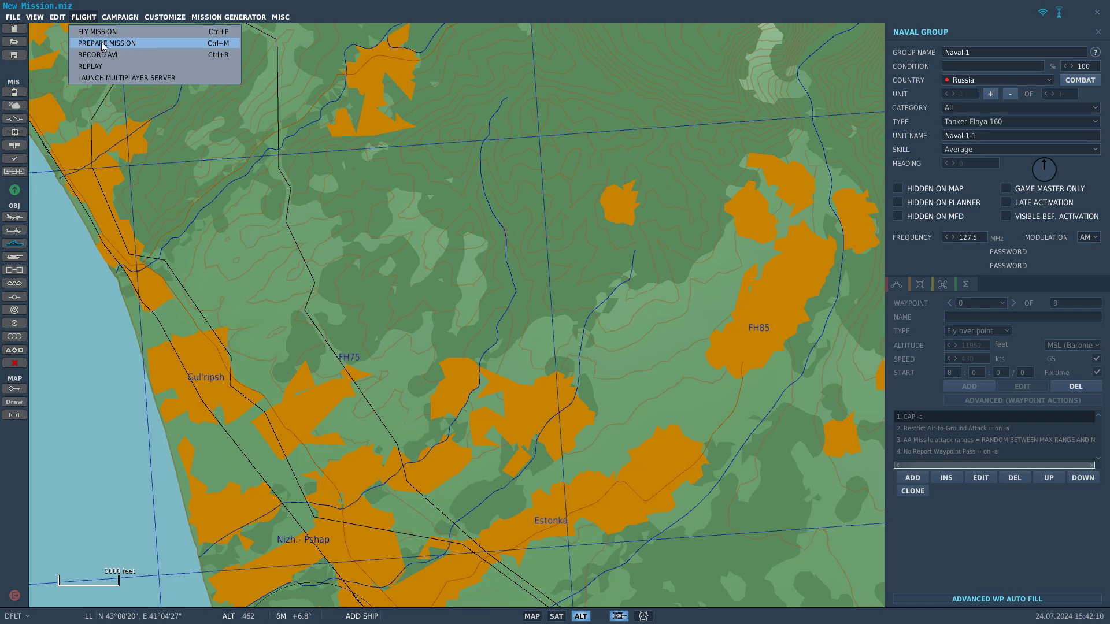
mouse_move(165, 17)
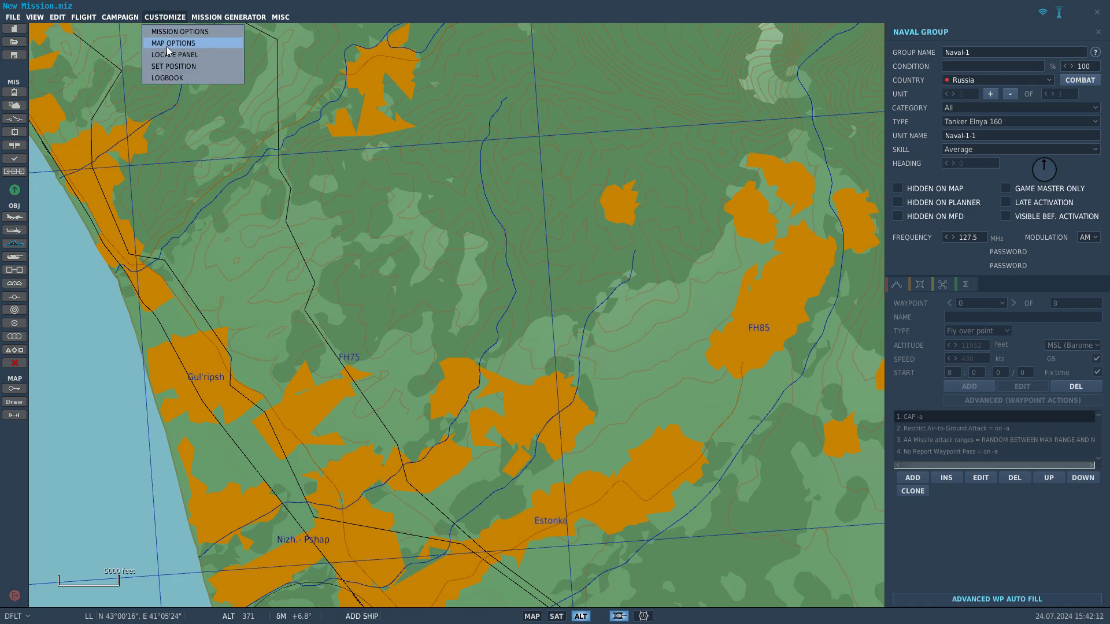
left_click(167, 44)
left_click(229, 17)
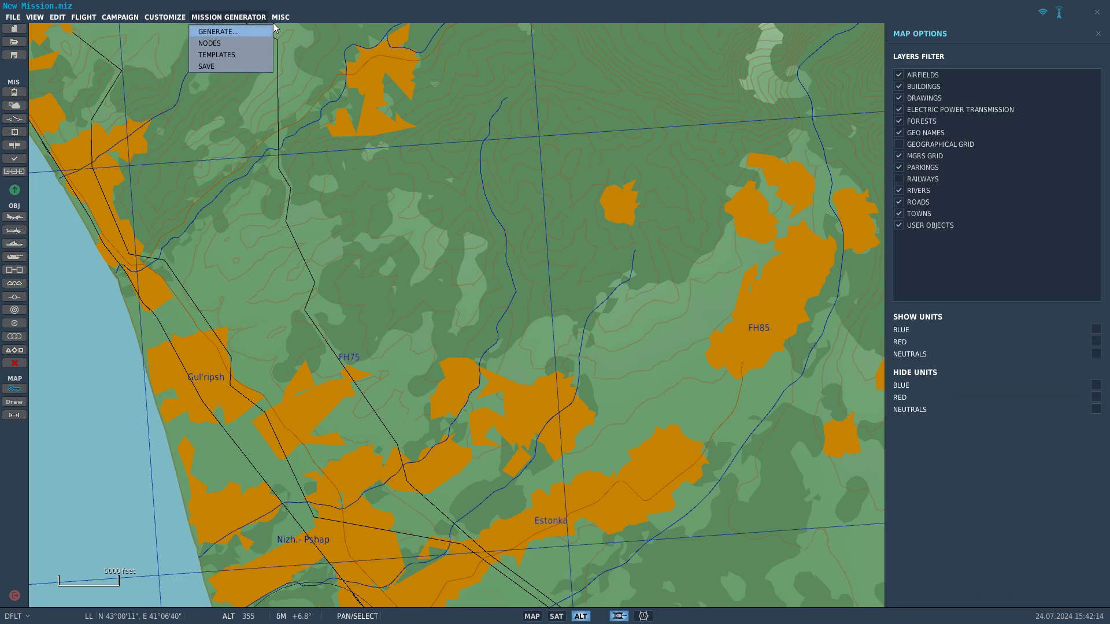
mouse_move(165, 17)
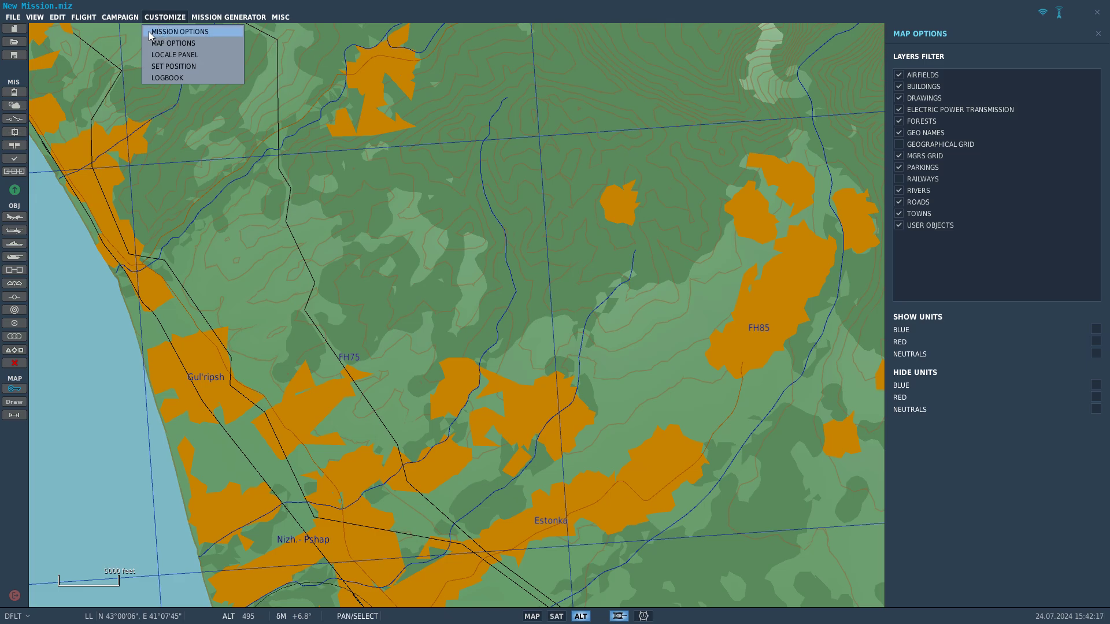
left_click(149, 43)
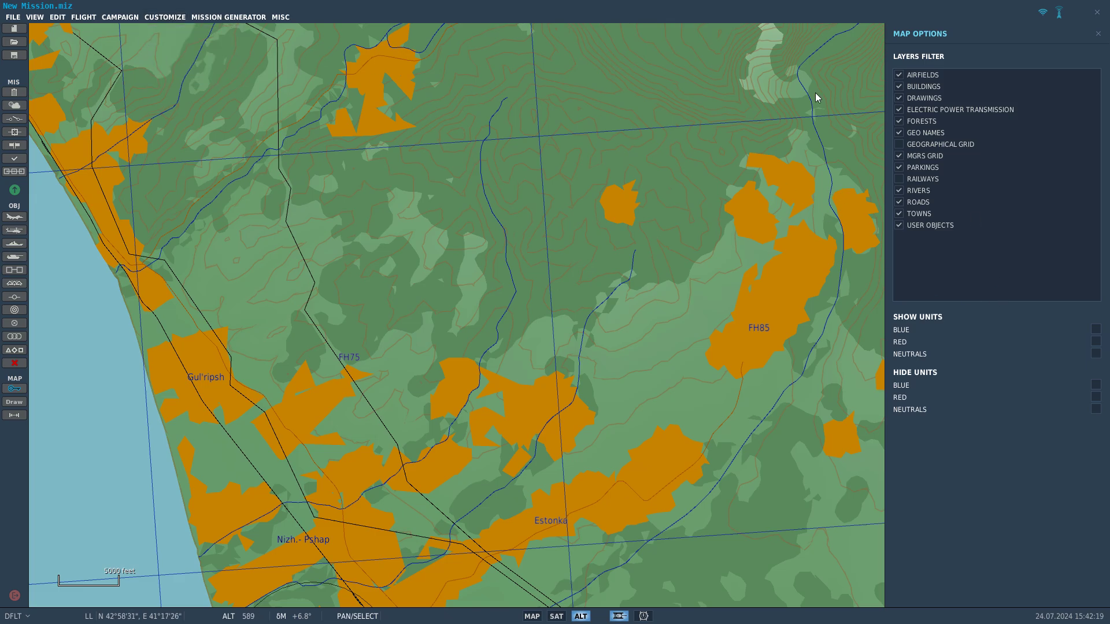
- Start a new Russian static object and set its category to Effects
scroll(403, 129, "down", 3)
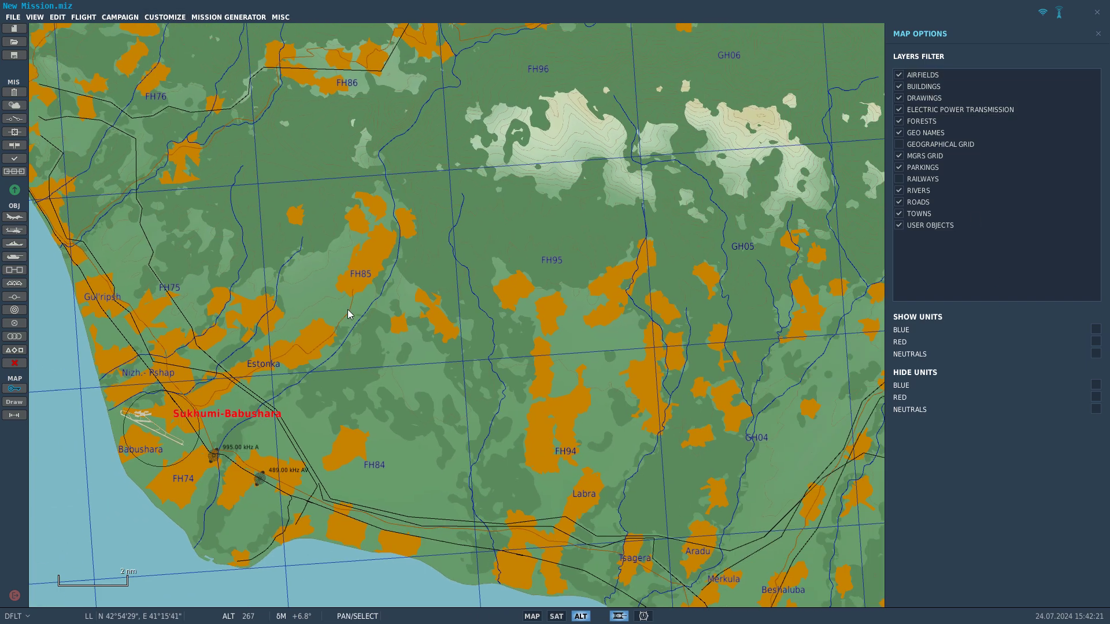
scroll(348, 309, "down", 2)
left_click_drag(578, 214, 315, 237)
scroll(495, 234, "down", 2)
left_click_drag(668, 232, 435, 233)
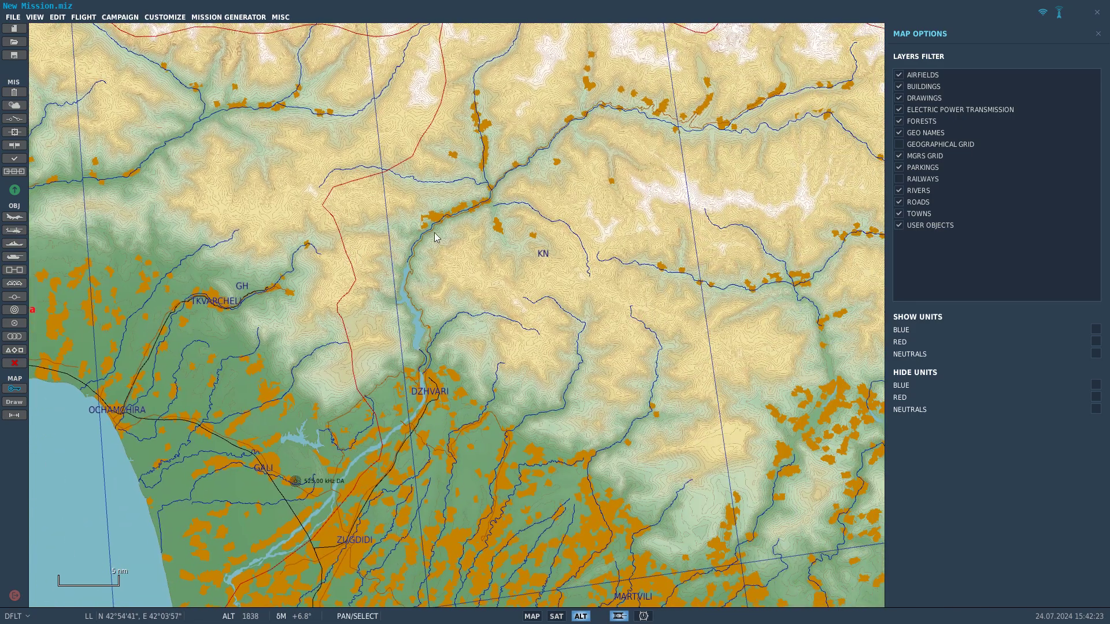
left_click(15, 283)
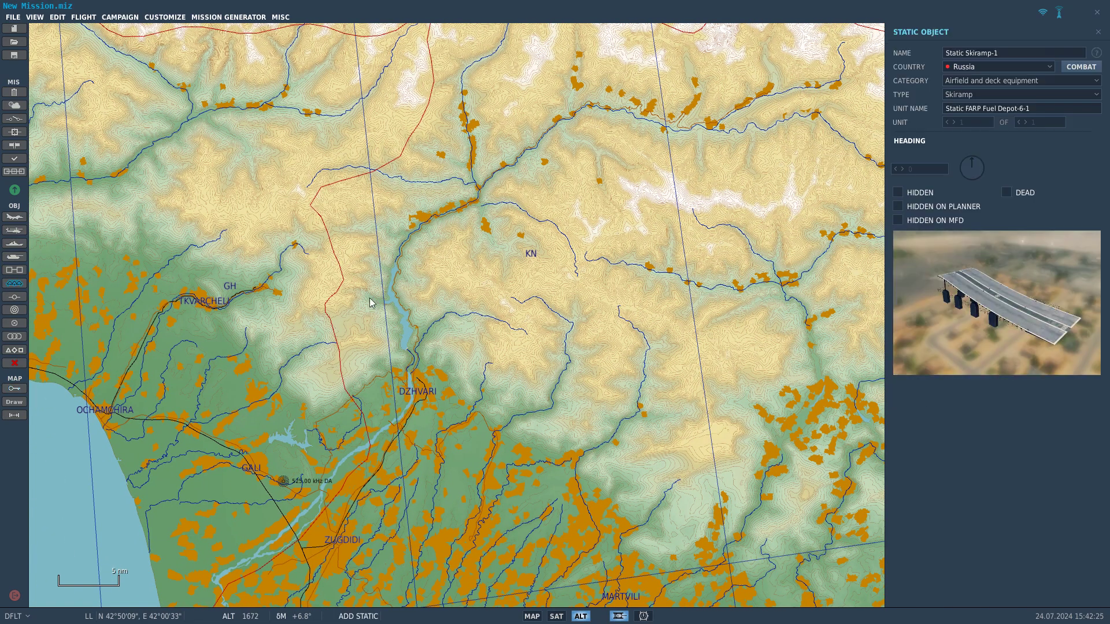
left_click(990, 81)
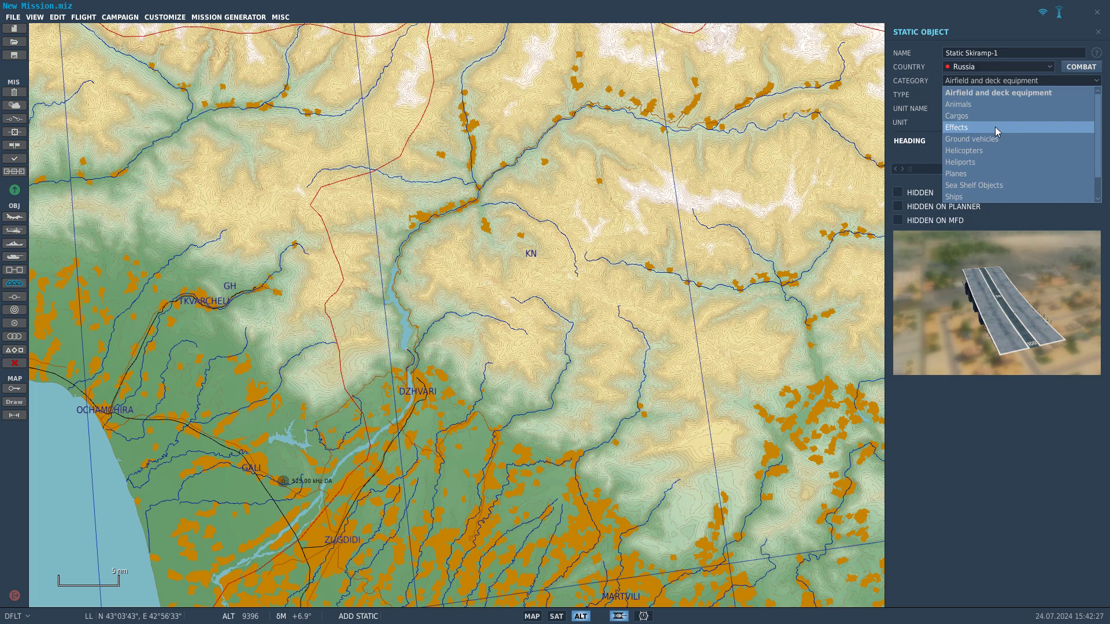
left_click(994, 126)
- Switch the static object's category to Animals and check which animal types are available
left_click(976, 75)
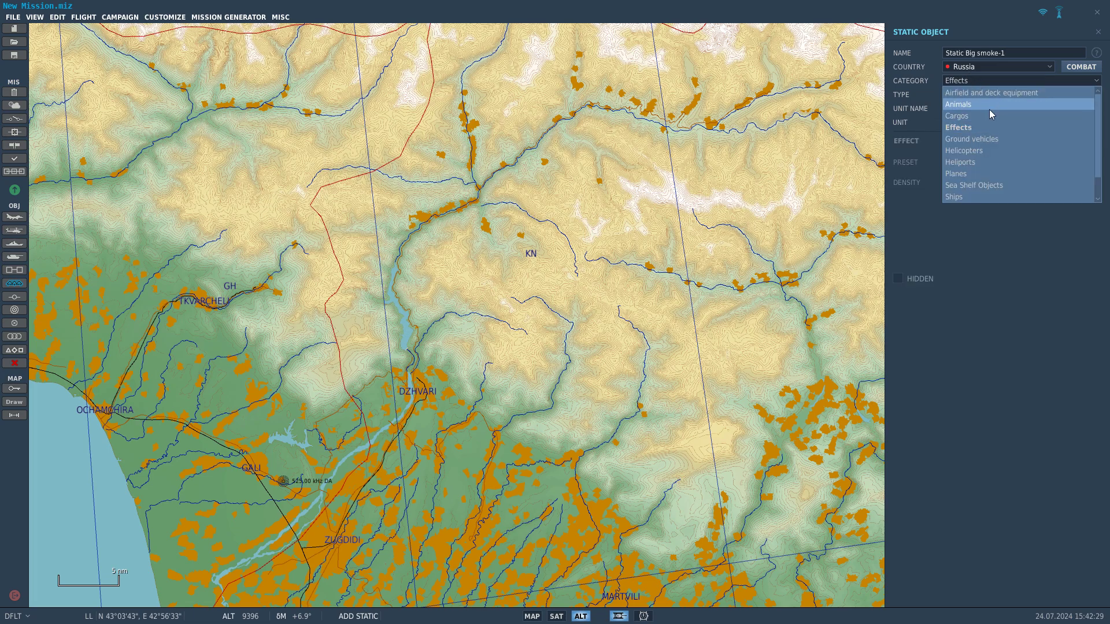
left_click(990, 110)
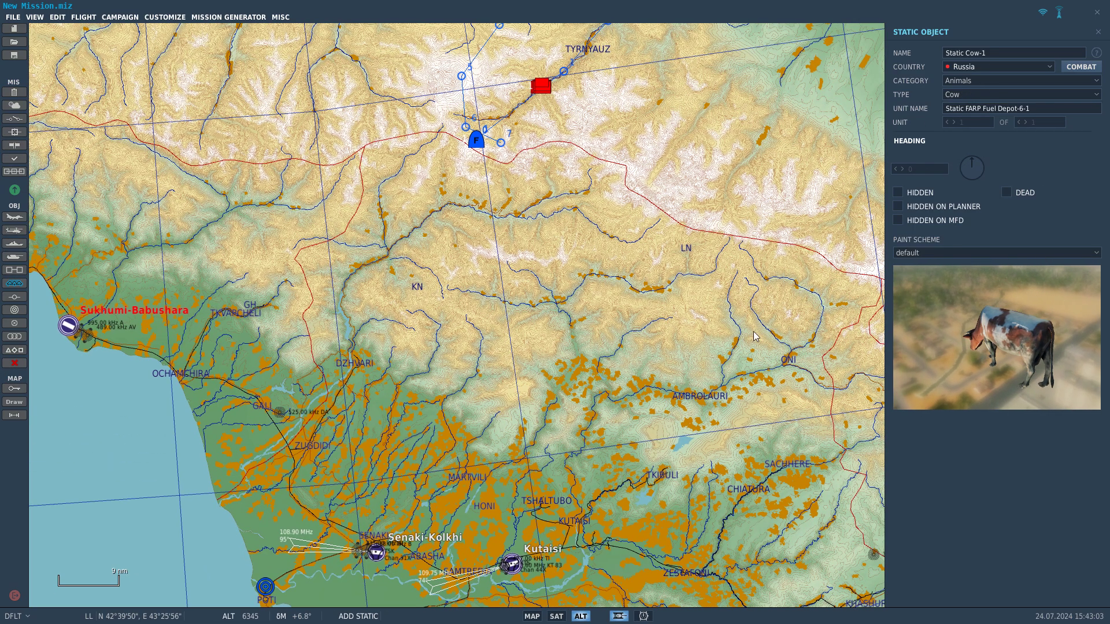
right_click_drag(564, 238, 500, 356)
right_click_drag(752, 98, 653, 86)
right_click_drag(619, 358, 633, 234)
left_click(954, 95)
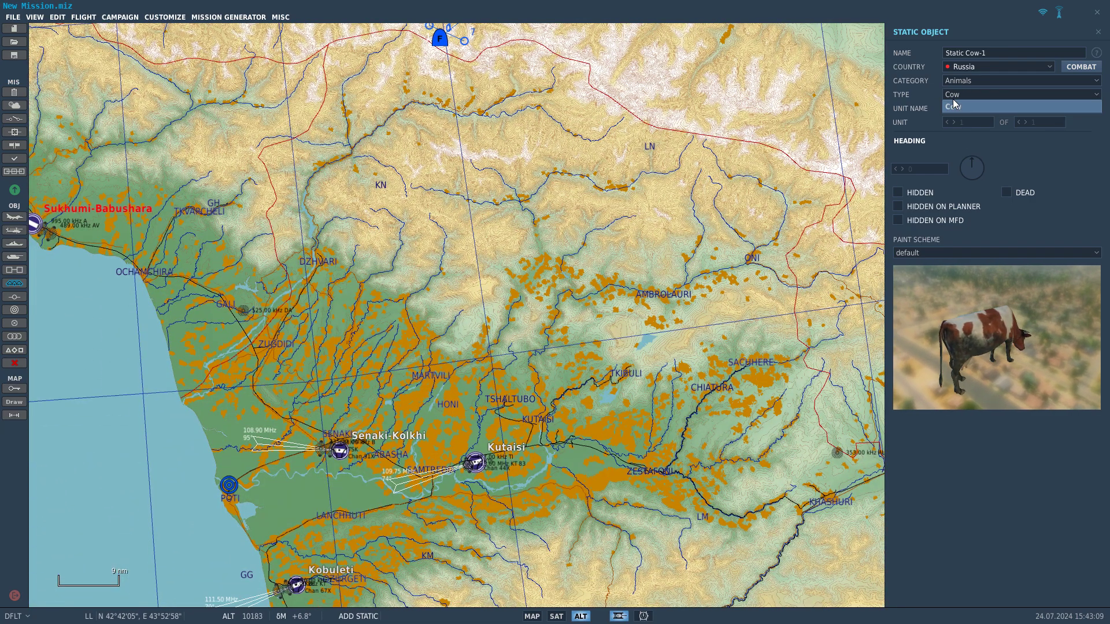
right_click_drag(666, 239, 646, 230)
right_click_drag(526, 292, 571, 39)
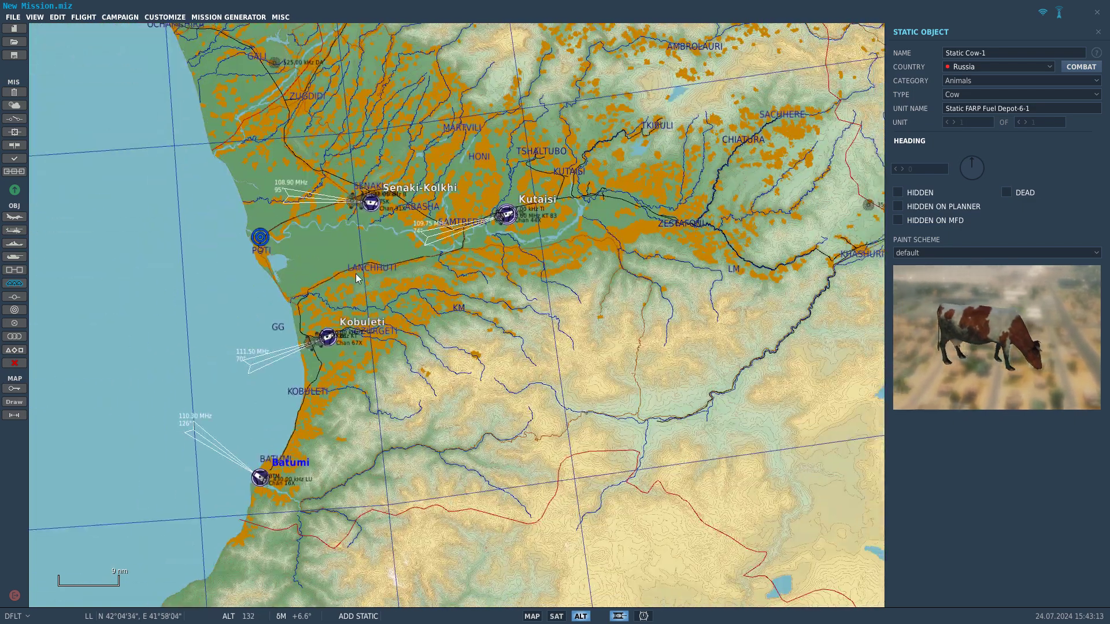
right_click_drag(725, 76, 719, 75)
- Set the static object's category back to Effects with the Big smoke type, and bring the Batumi area into view
left_click(986, 79)
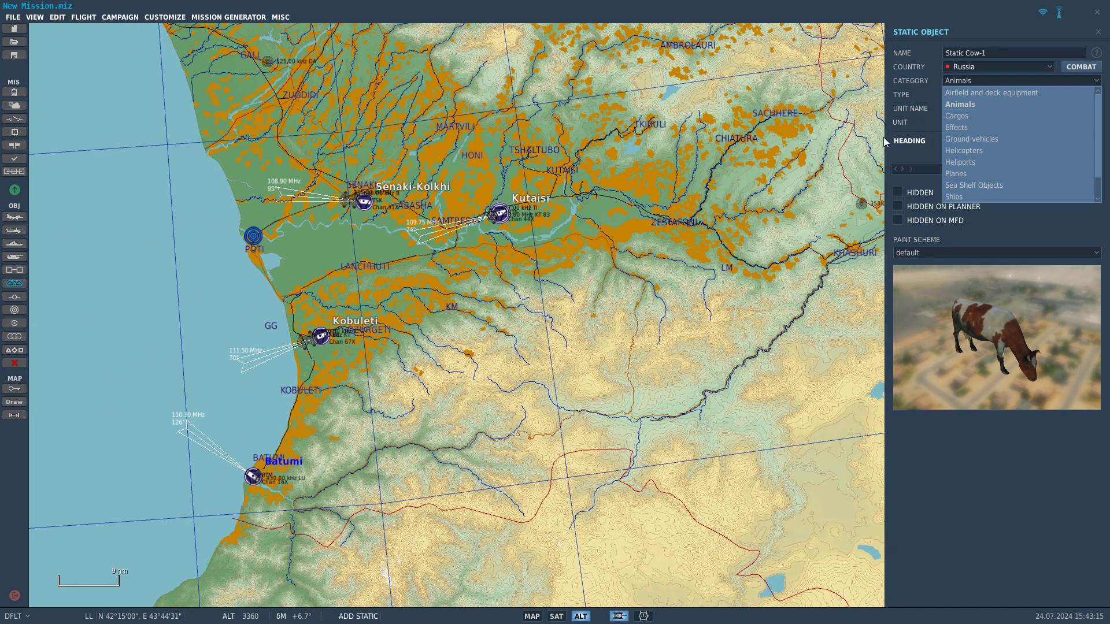
left_click(969, 129)
right_click_drag(742, 157, 752, 295)
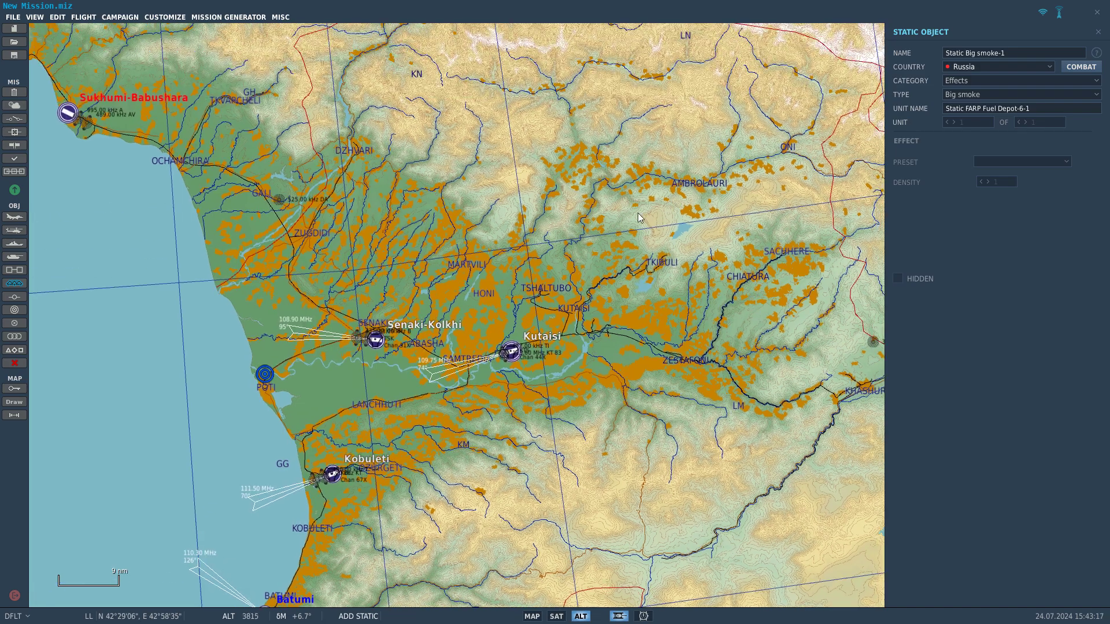
right_click_drag(425, 403, 432, 383)
scroll(433, 383, "down", 2)
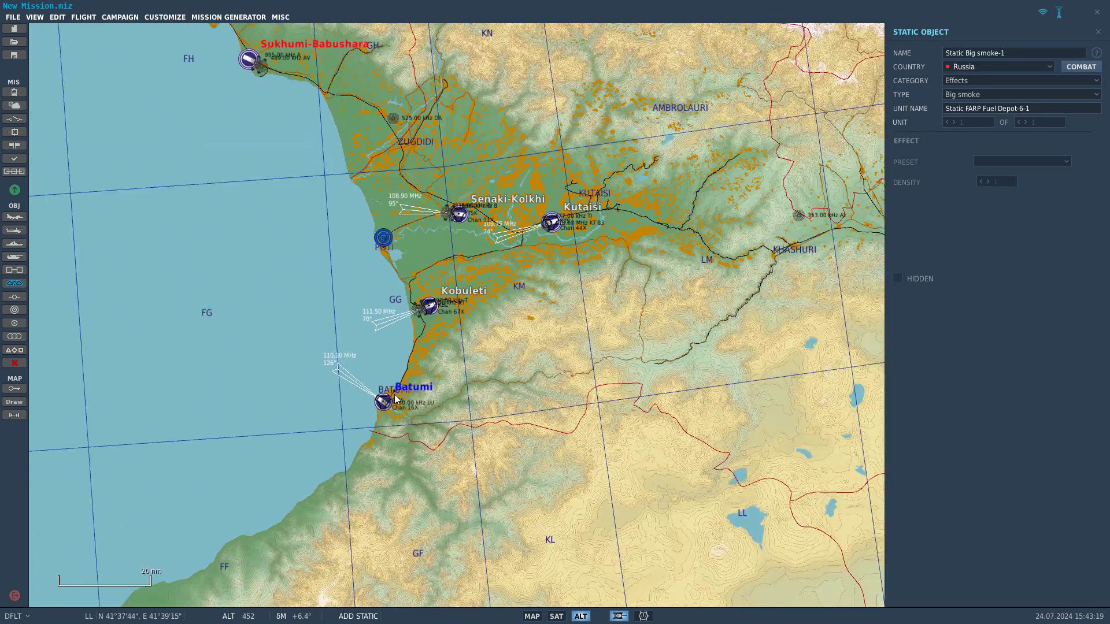
- Place a Russian F-16CM bl.50 CAP group in the highlands southeast of Batumi and route it north through three waypoints
scroll(397, 399, "down", 2)
scroll(439, 434, "up", 4)
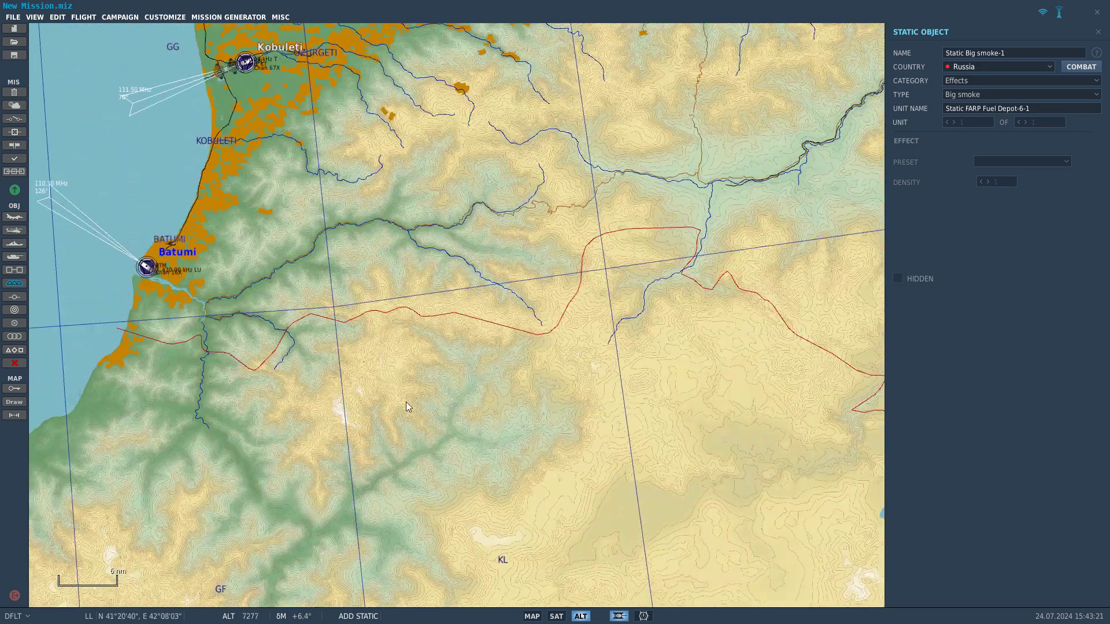
right_click_drag(552, 303, 549, 304)
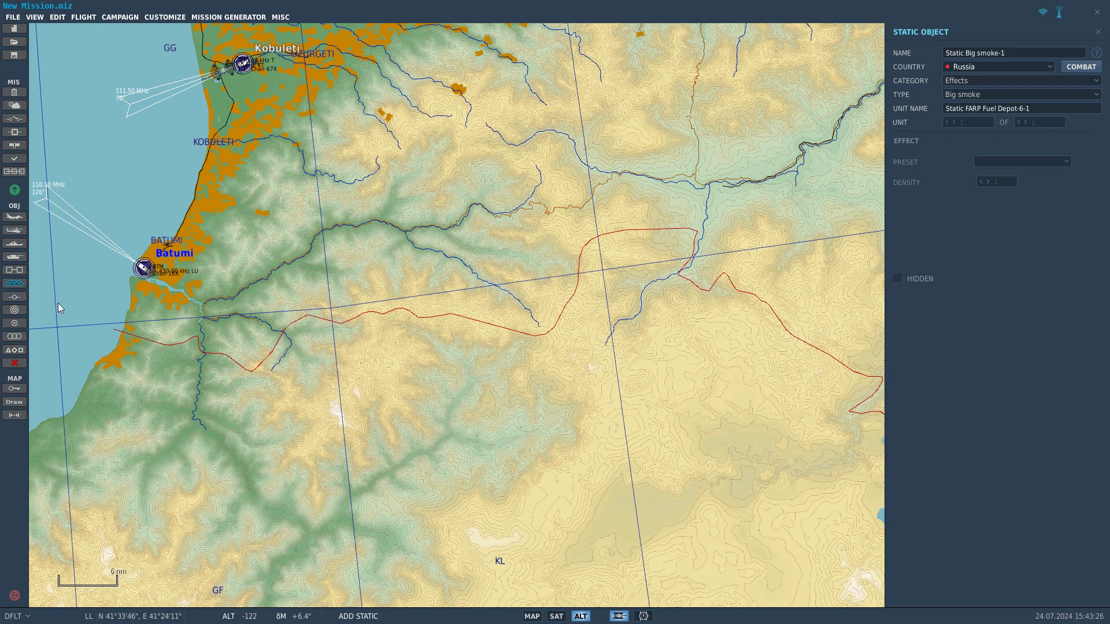
left_click(14, 217)
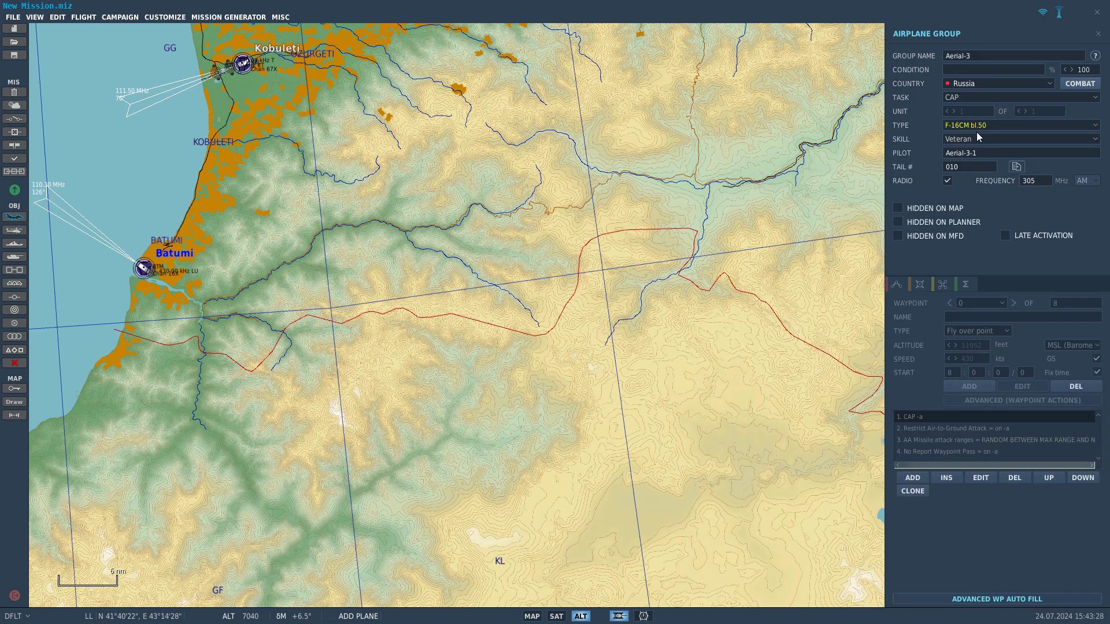
left_click(550, 528)
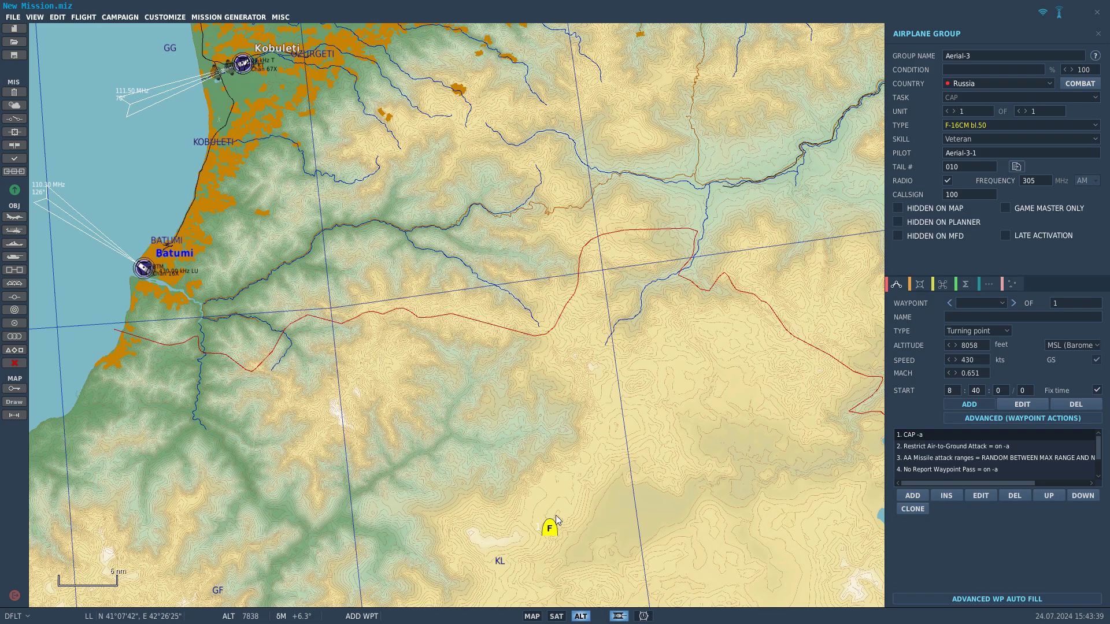
left_click(583, 445)
left_click(586, 335)
left_click(601, 188)
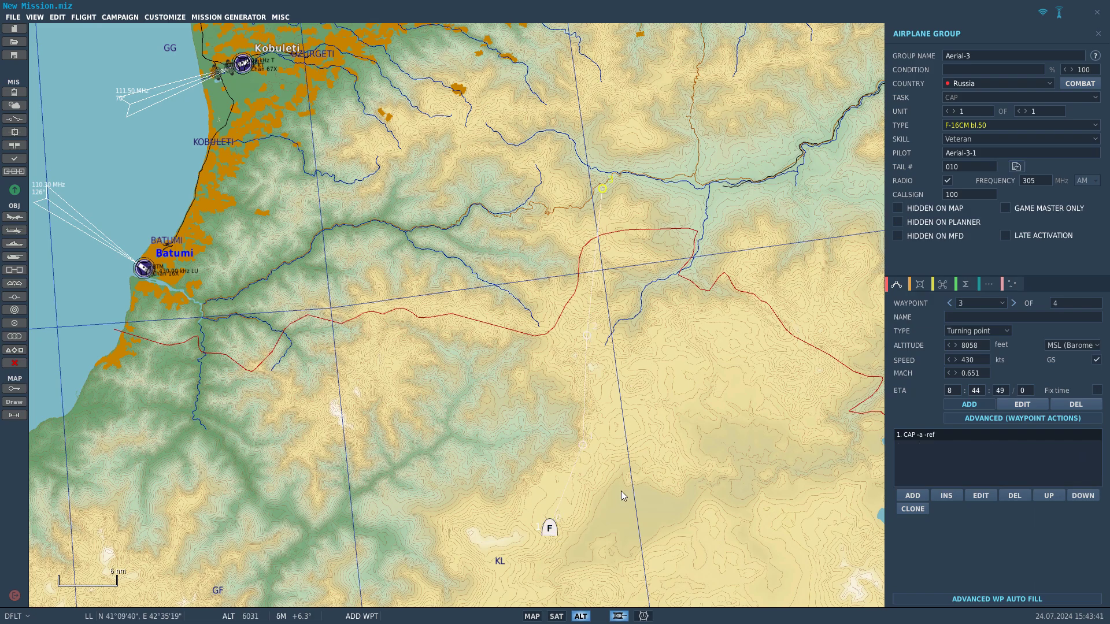
key("Escape")
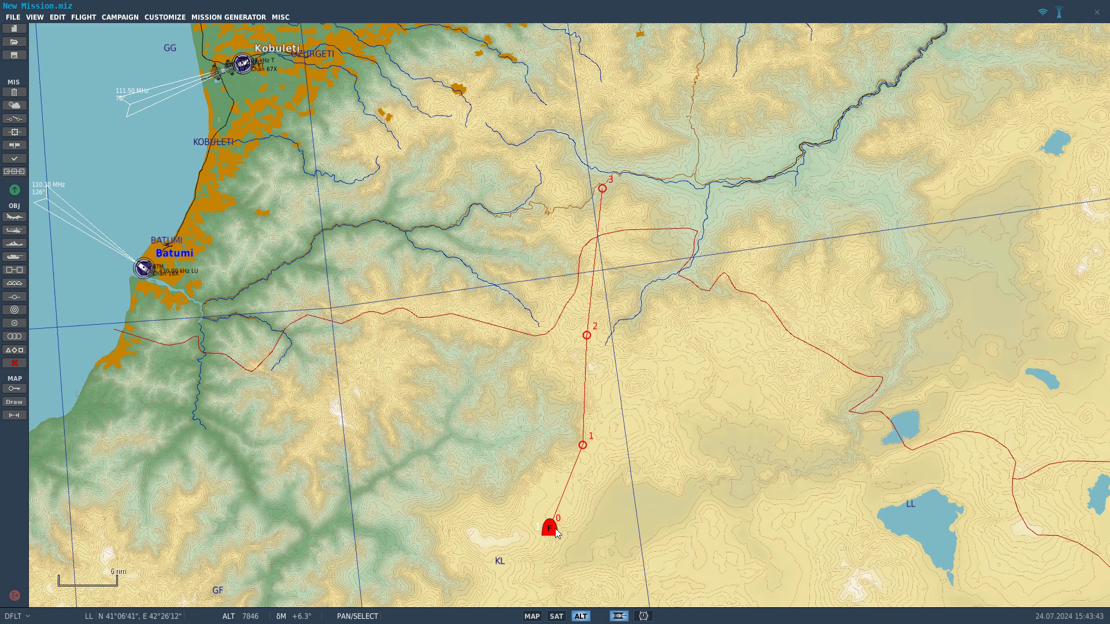
- Set the new F-16 group's waypoint 0 altitude to 8500 feet and its country to USA
left_click(553, 526)
left_click(971, 345)
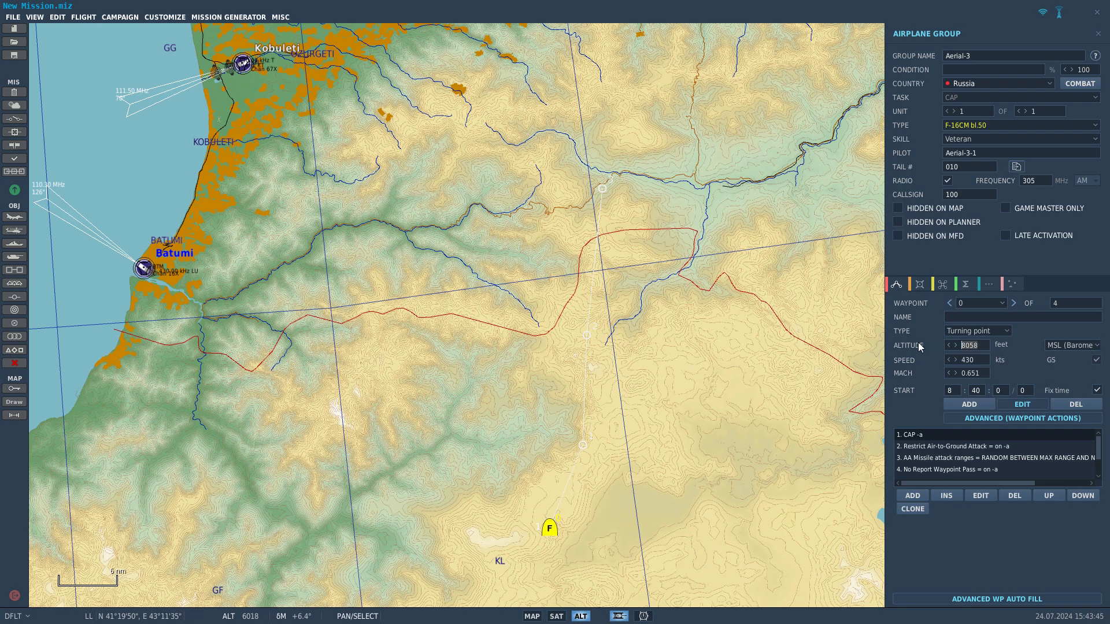
type("8500")
scroll(992, 88, "up", 1)
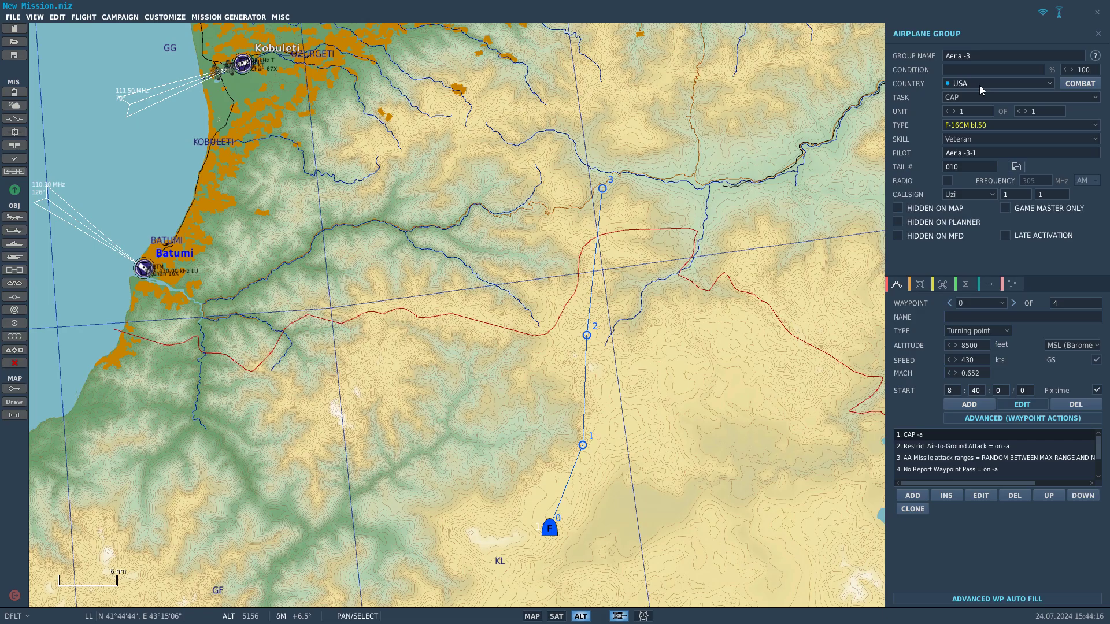
left_click(983, 87)
scroll(980, 145, "down", 3)
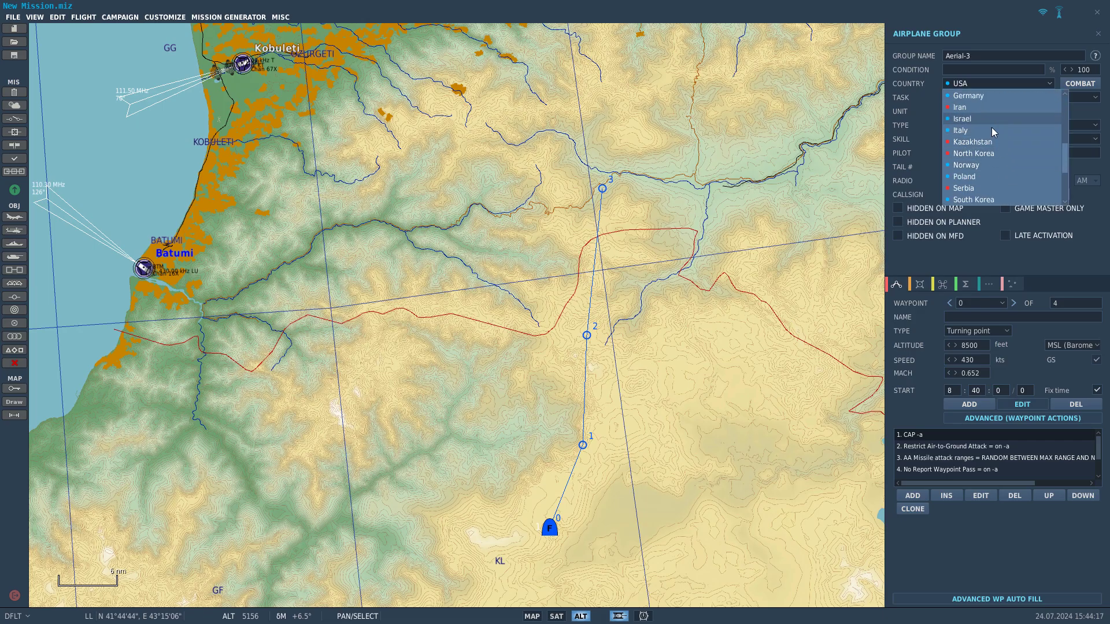
left_click(568, 150)
- Open the mission briefing and enter "sdfsfkdsf" as the situation text
scroll(386, 178, "down", 4)
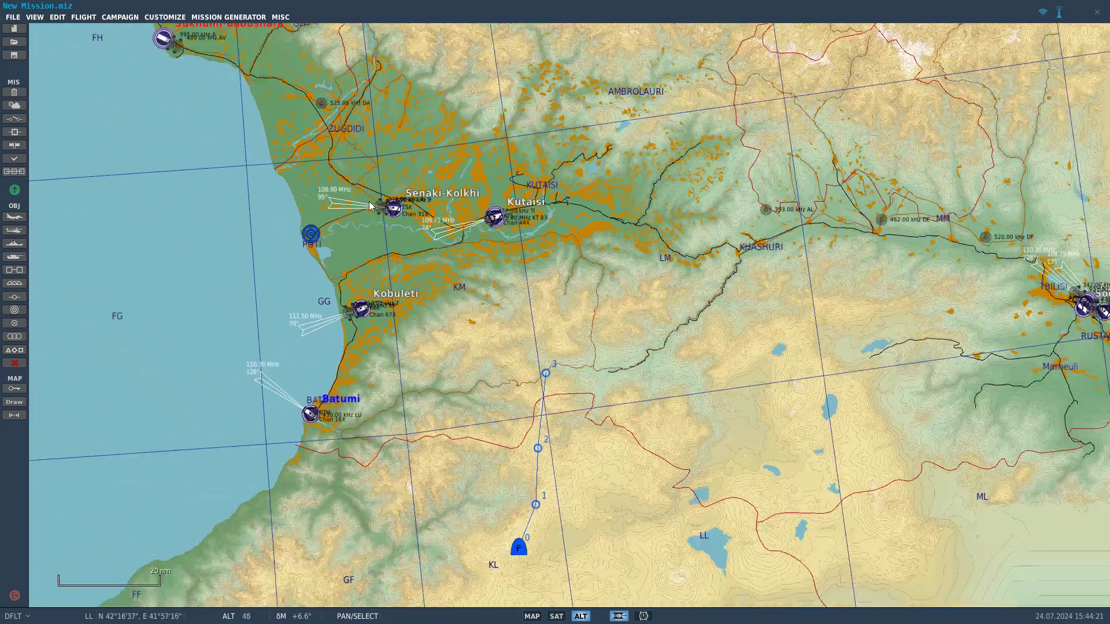
left_click_drag(370, 205, 543, 456)
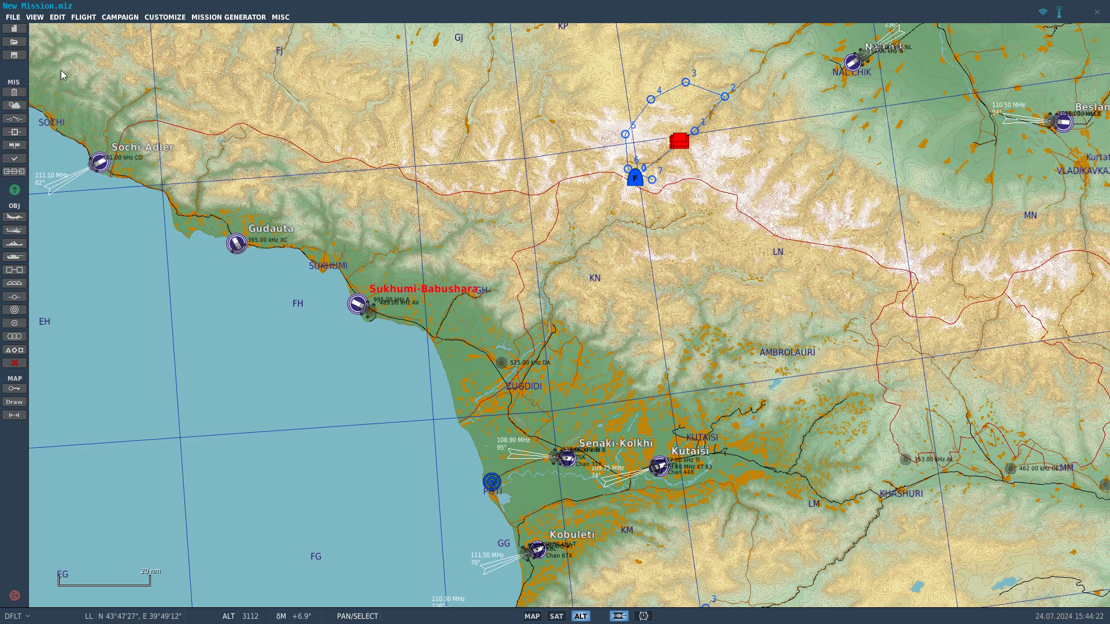
left_click(15, 96)
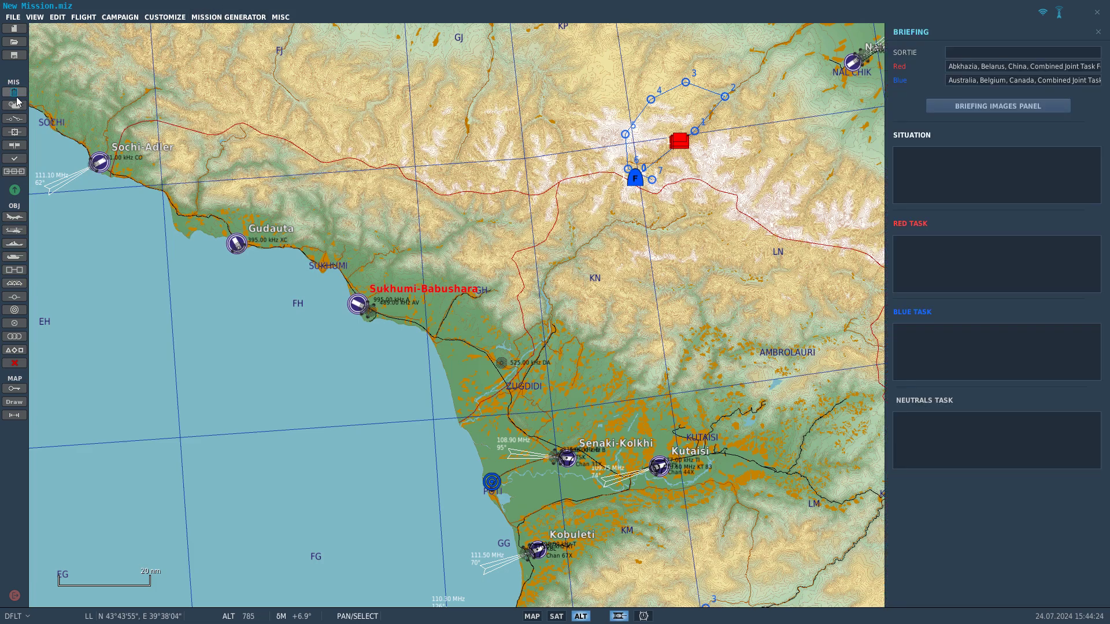
left_click(986, 195)
type("sdfsfkdsf")
- Look over the flight launch options and the settings for new vehicle groups and static objects
left_click(58, 17)
mouse_move(81, 17)
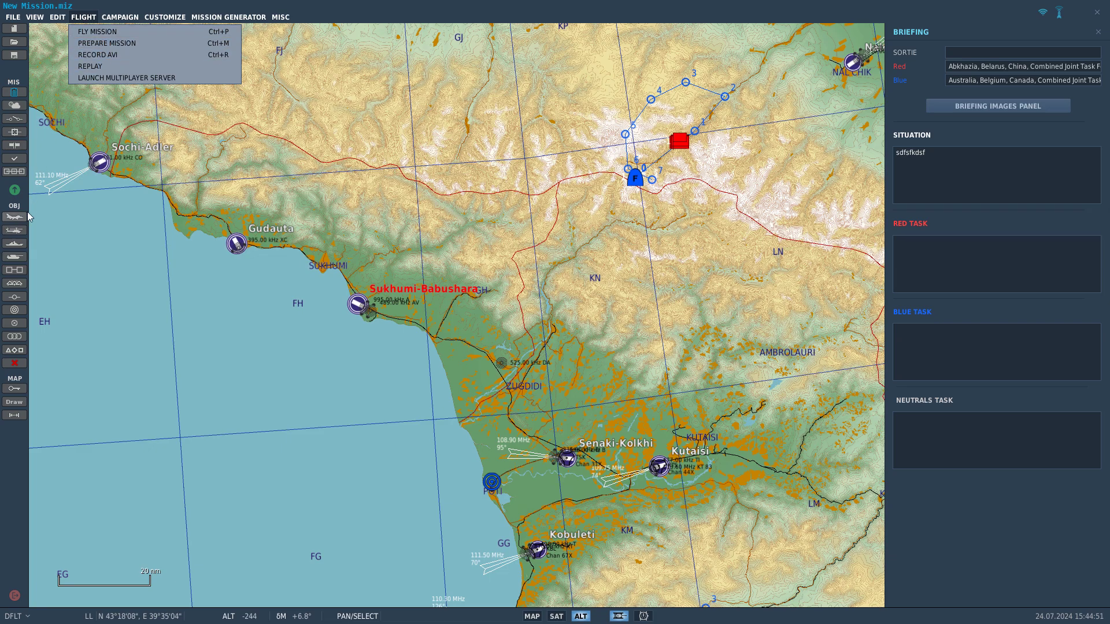
left_click(14, 257)
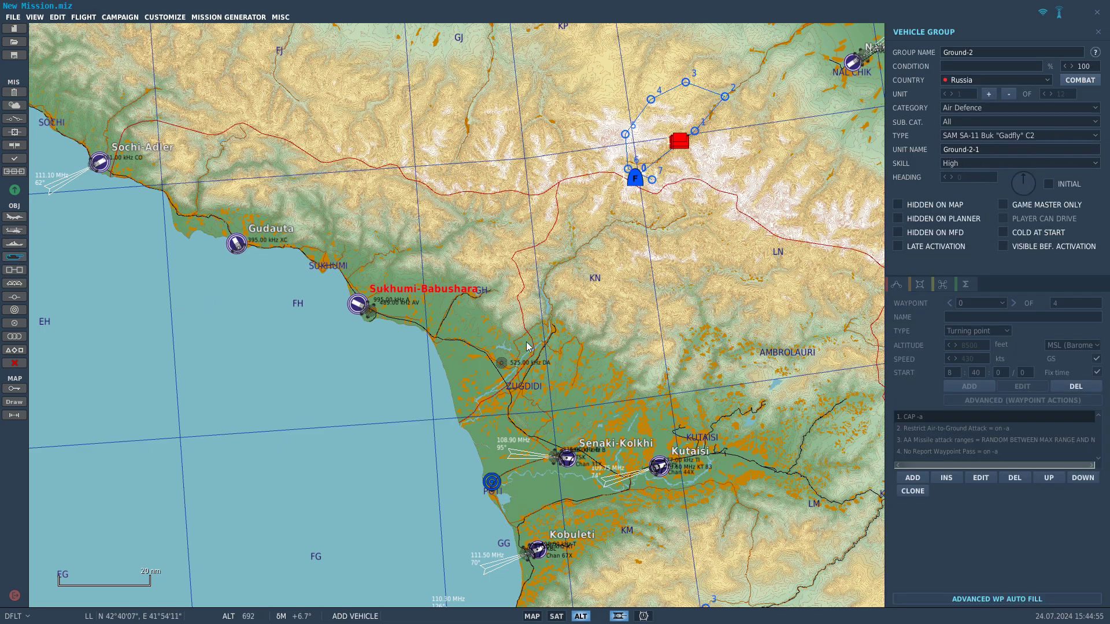
left_click(15, 283)
scroll(256, 289, "up", 1)
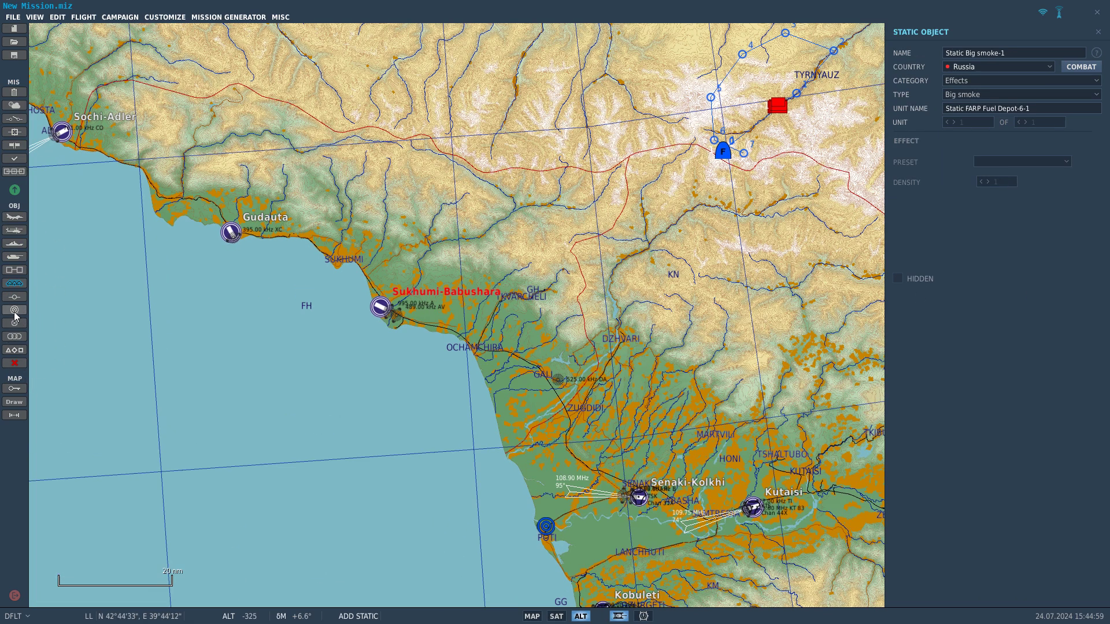
- Examine the list of available campaigns and the Campaign Builder, returning to the mission map each time
left_click(106, 17)
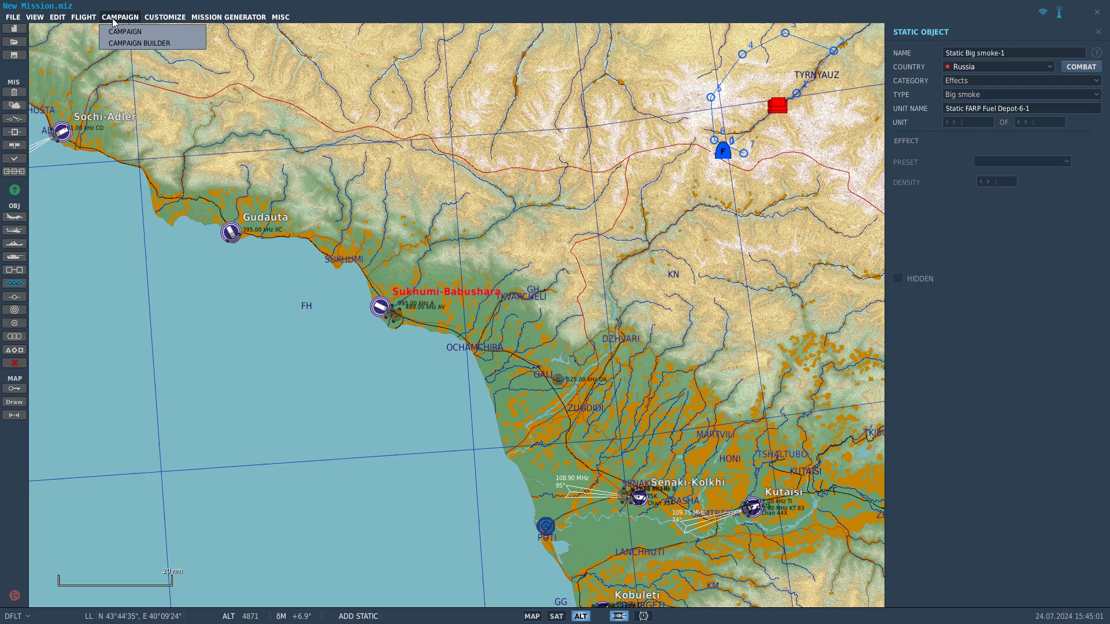
left_click(120, 32)
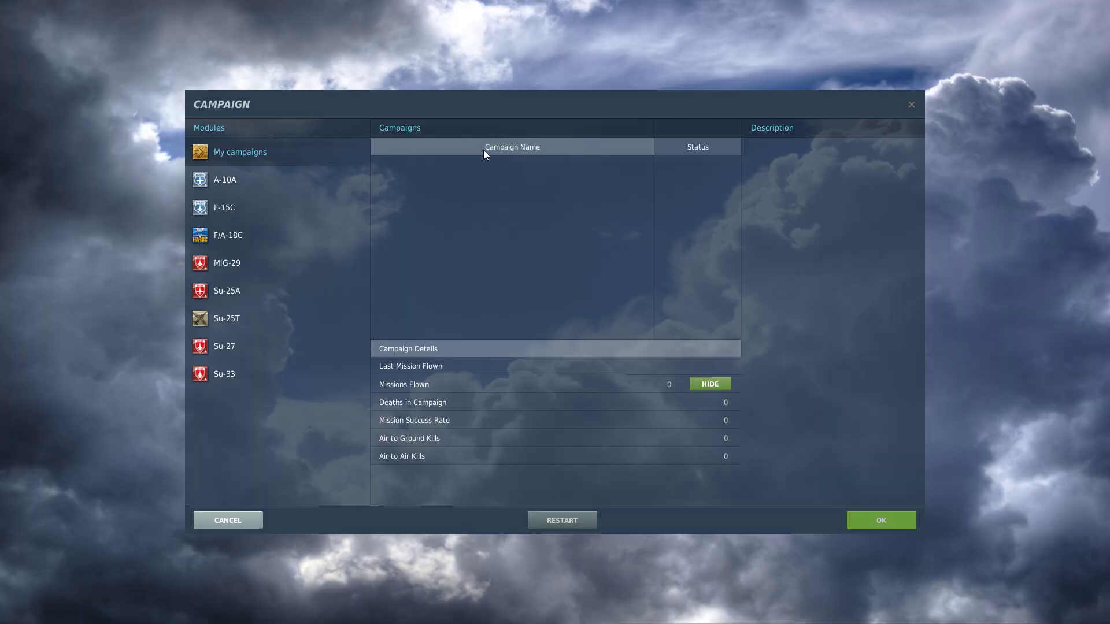
left_click(228, 520)
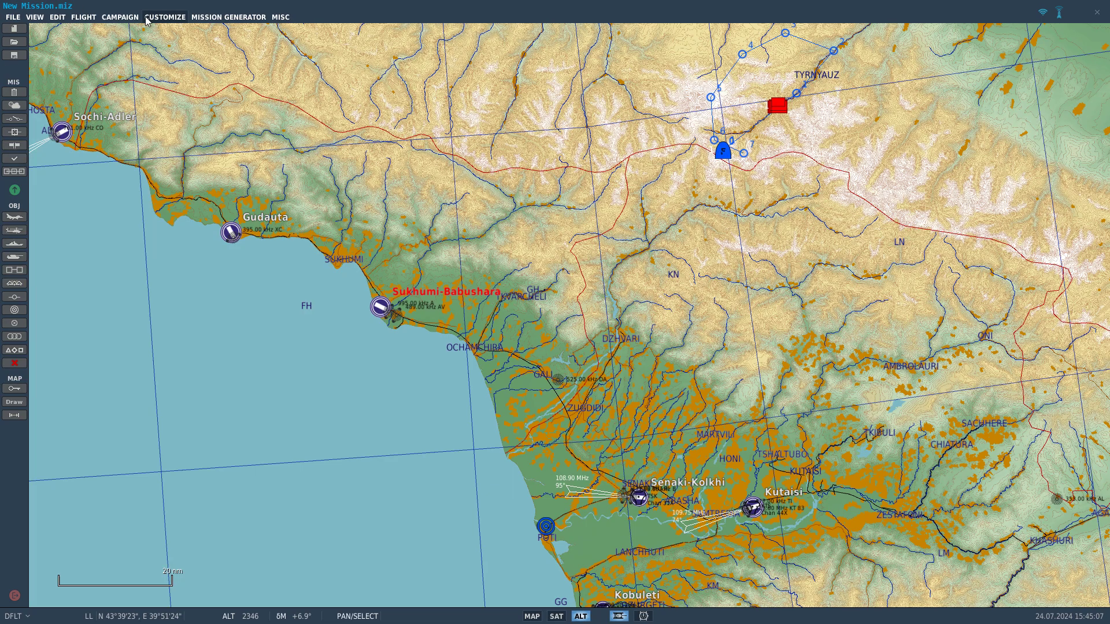
left_click(120, 17)
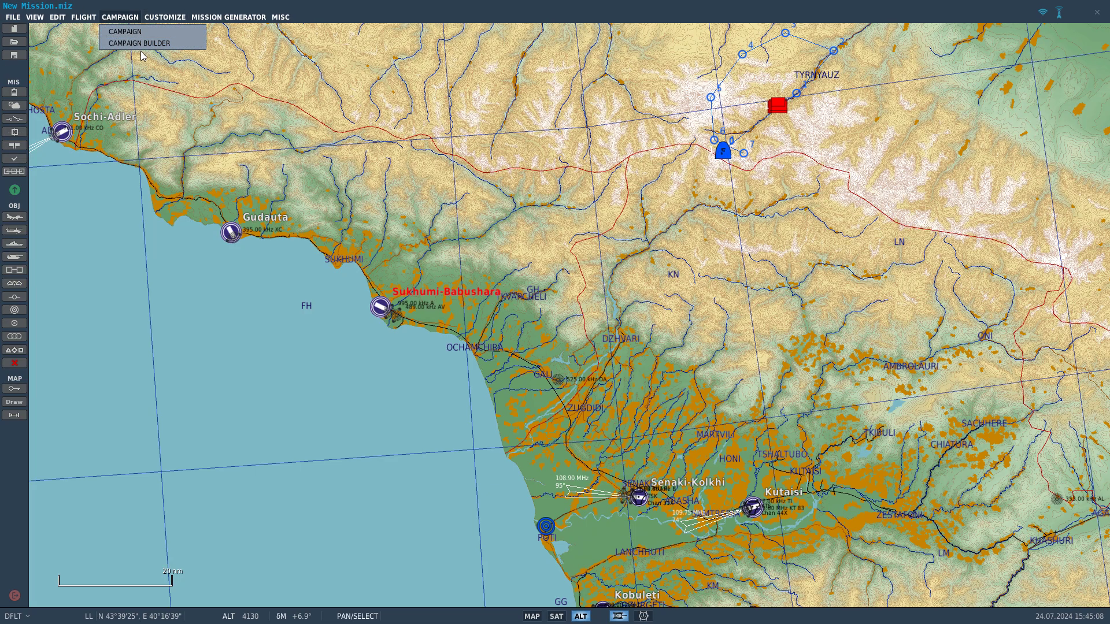
left_click(142, 44)
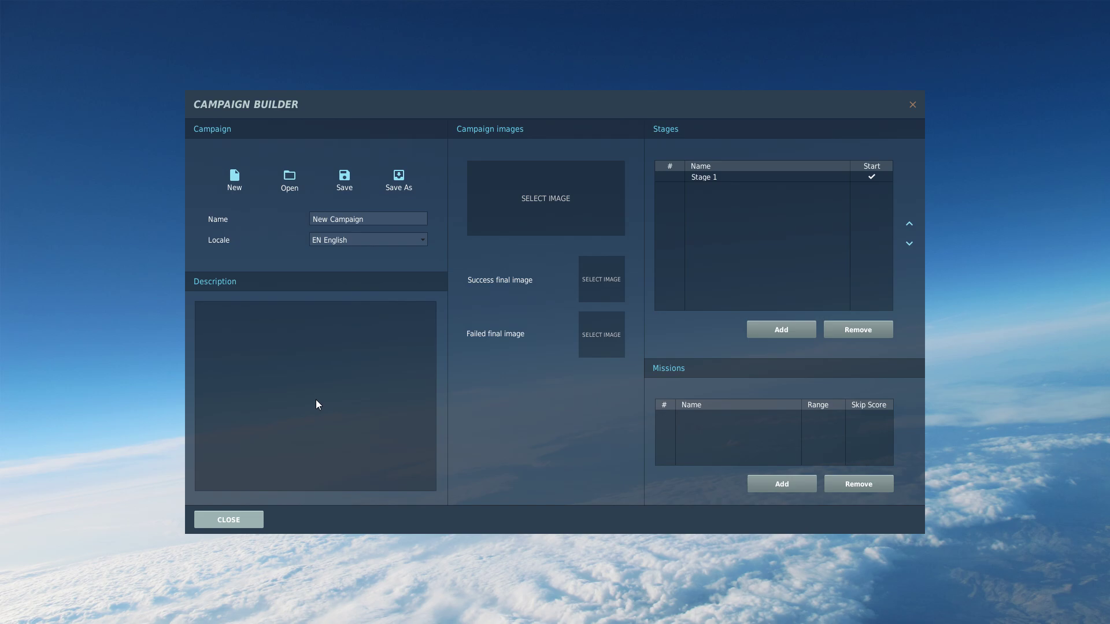
left_click(230, 519)
scroll(543, 321, "up", 2)
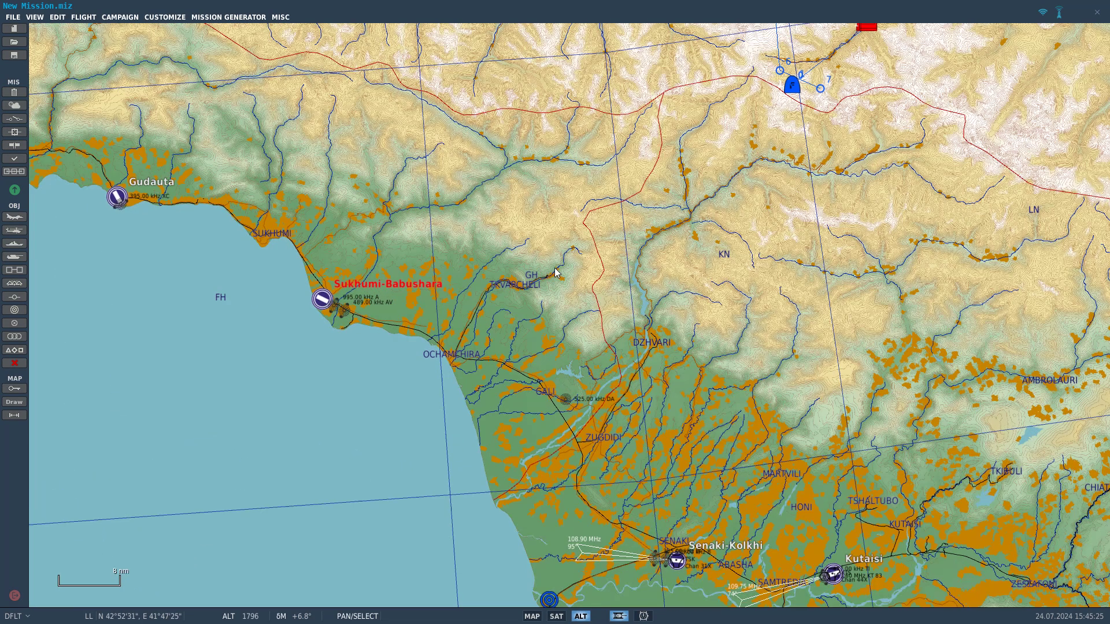
scroll(775, 265, "down", 3)
scroll(790, 264, "down", 2)
left_click_drag(814, 278, 421, 409)
left_click_drag(440, 304, 518, 497)
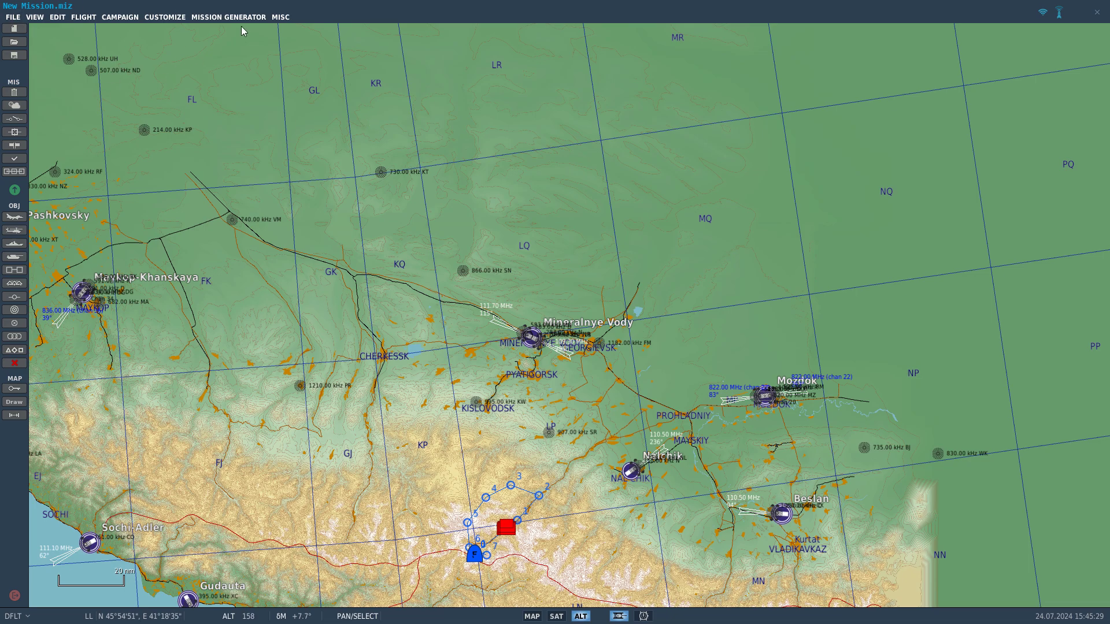
left_click(281, 18)
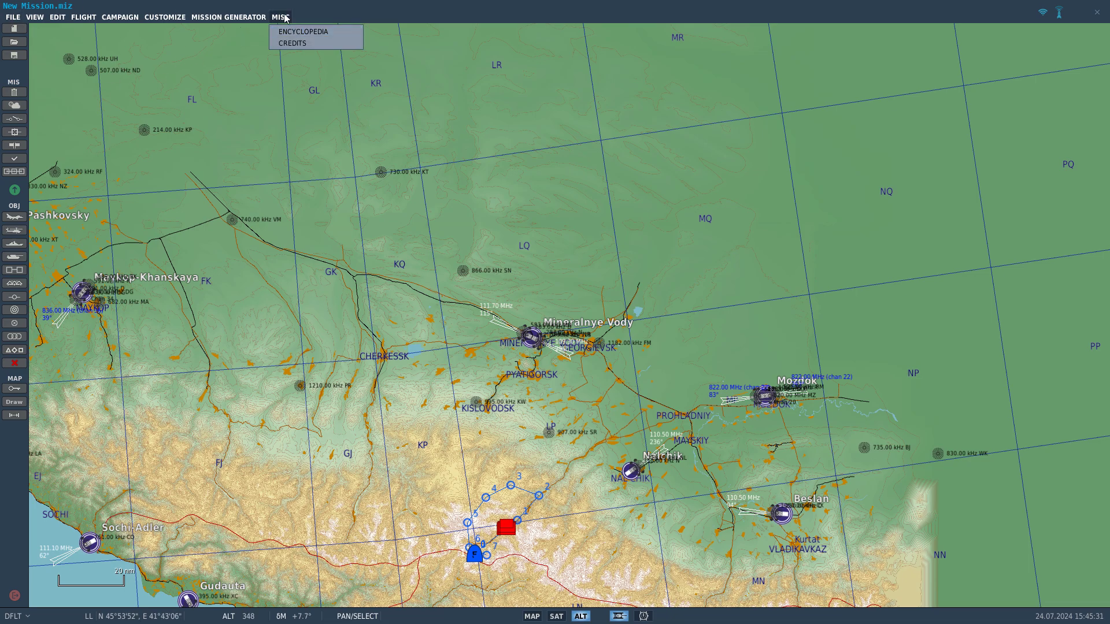
left_click_drag(286, 467, 339, 419)
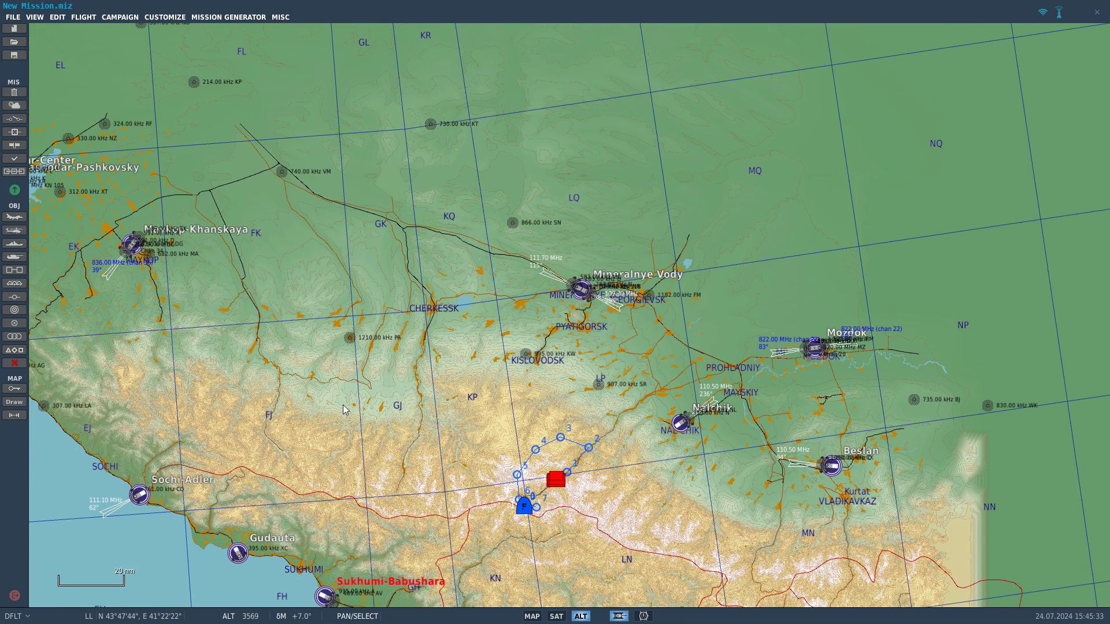
left_click_drag(444, 337, 471, 259)
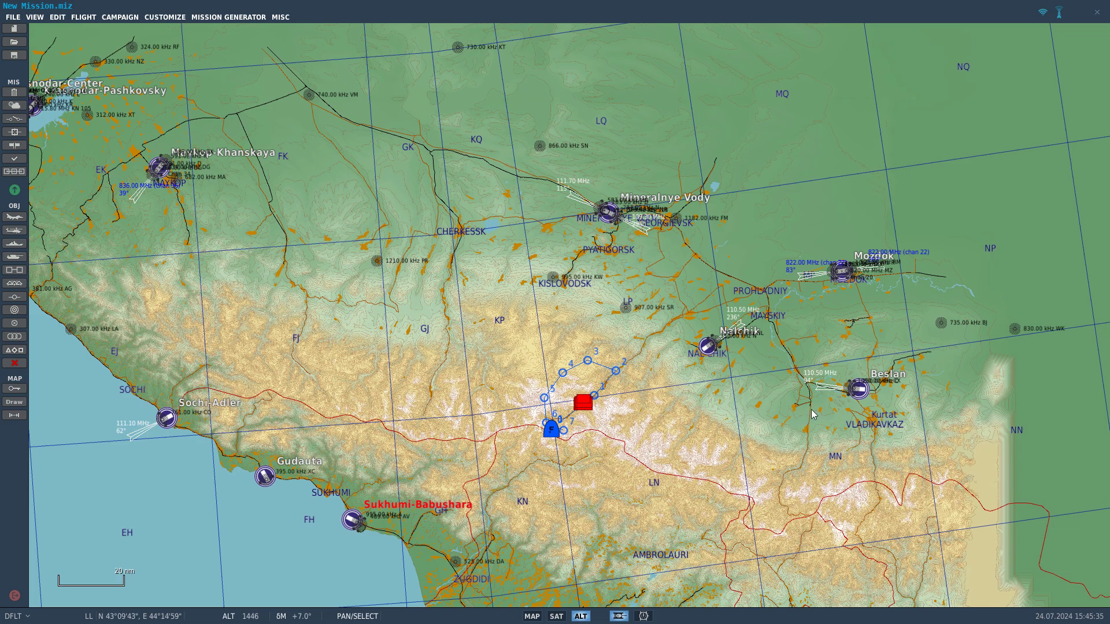
left_click_drag(792, 421, 713, 319)
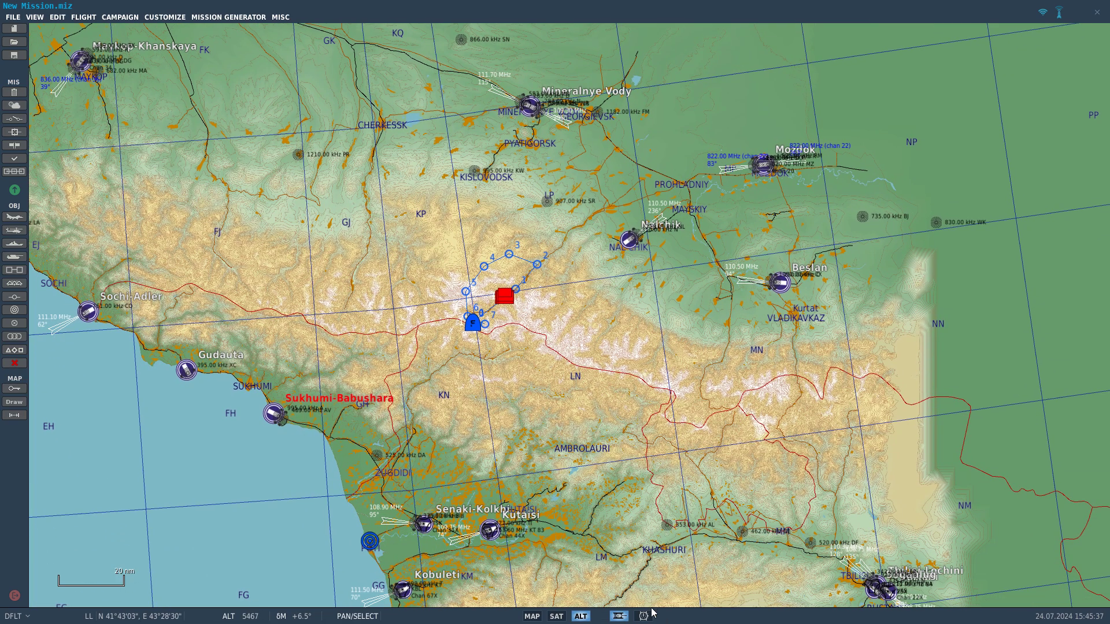
left_click_drag(457, 425, 489, 350)
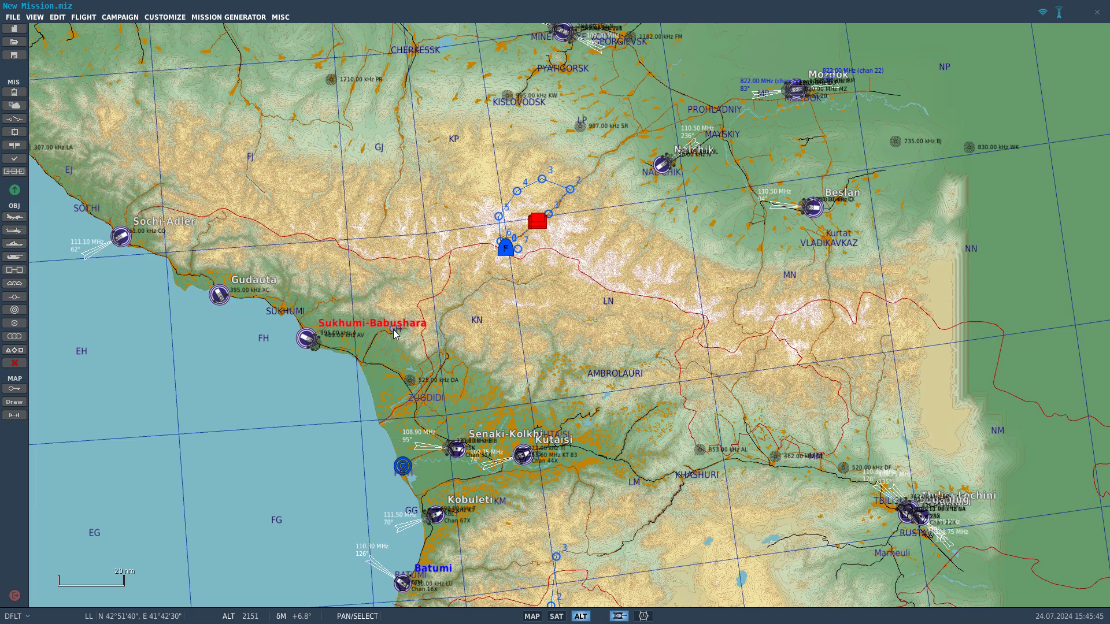
left_click_drag(278, 290, 461, 331)
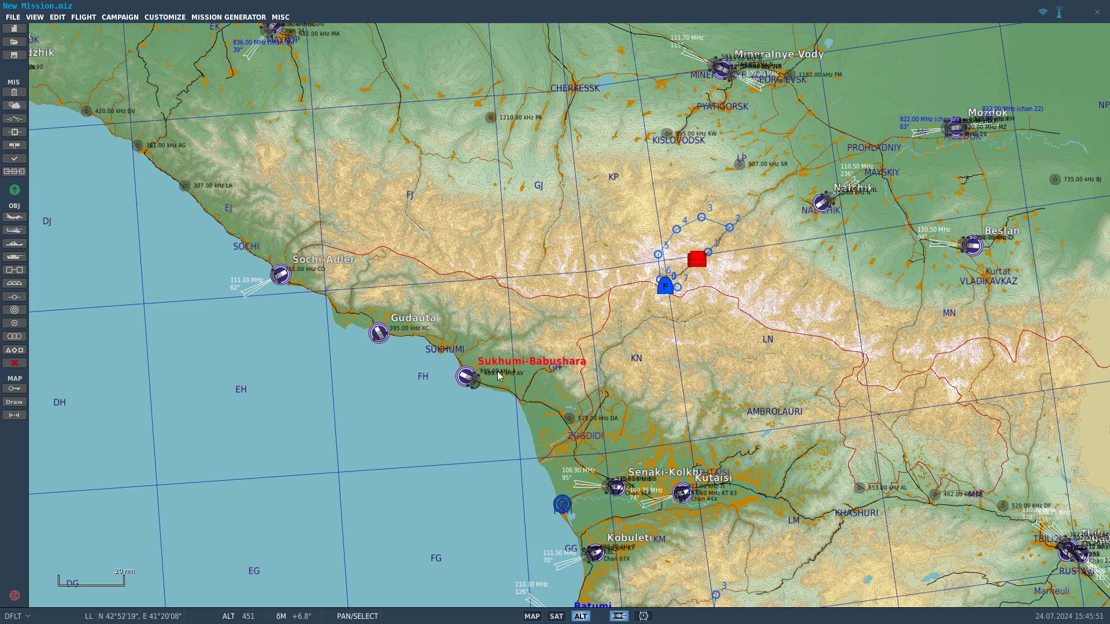
left_click_drag(525, 396, 377, 384)
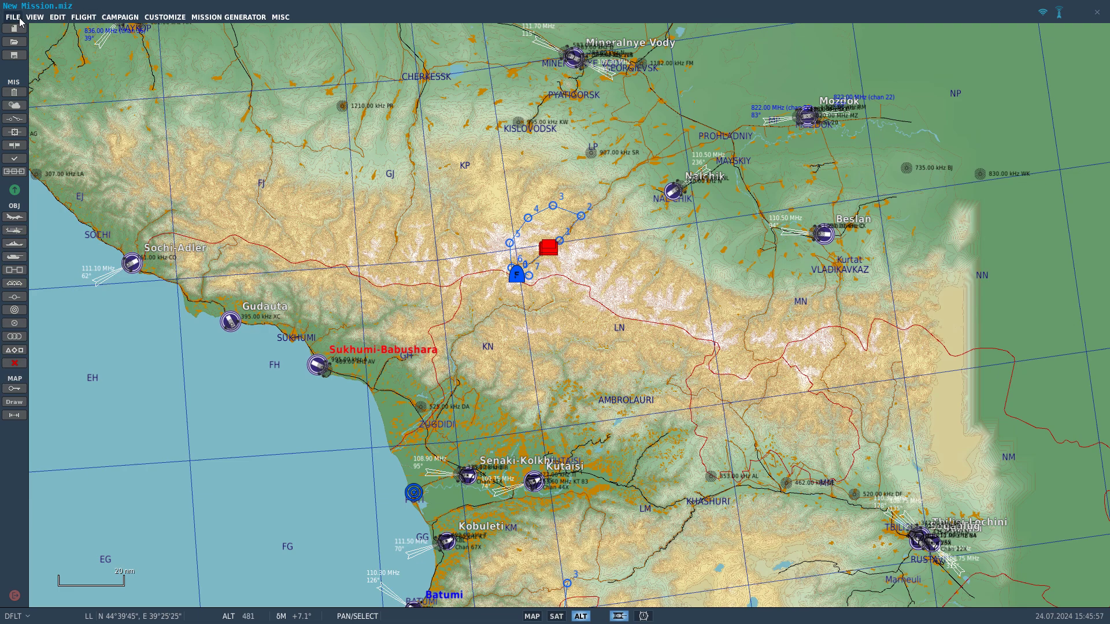
left_click_drag(677, 405, 658, 247)
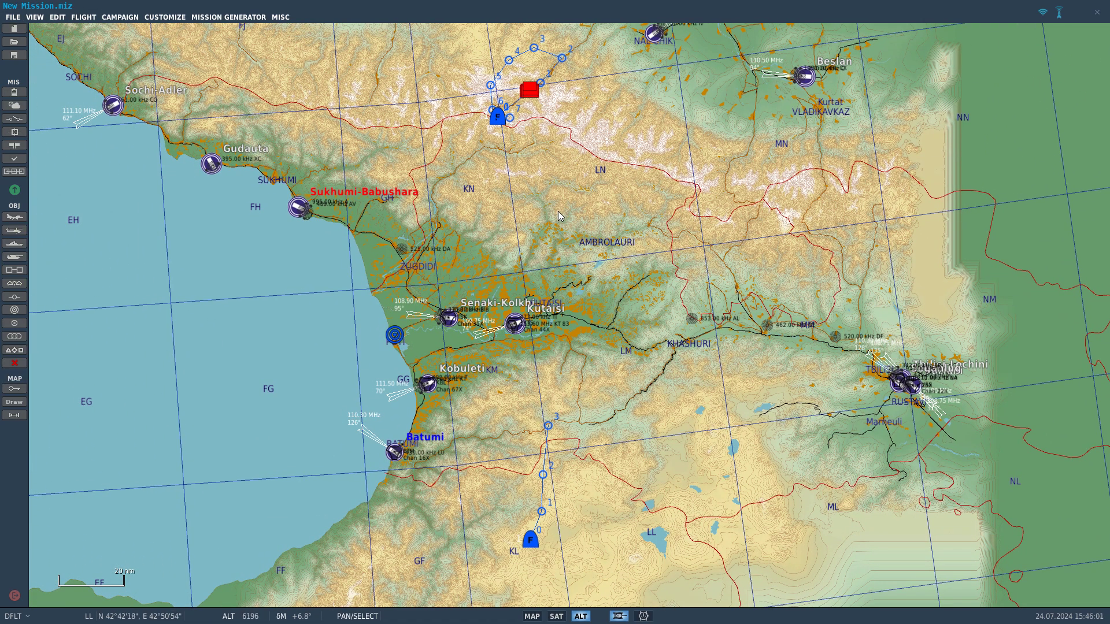
left_click_drag(586, 240, 597, 212)
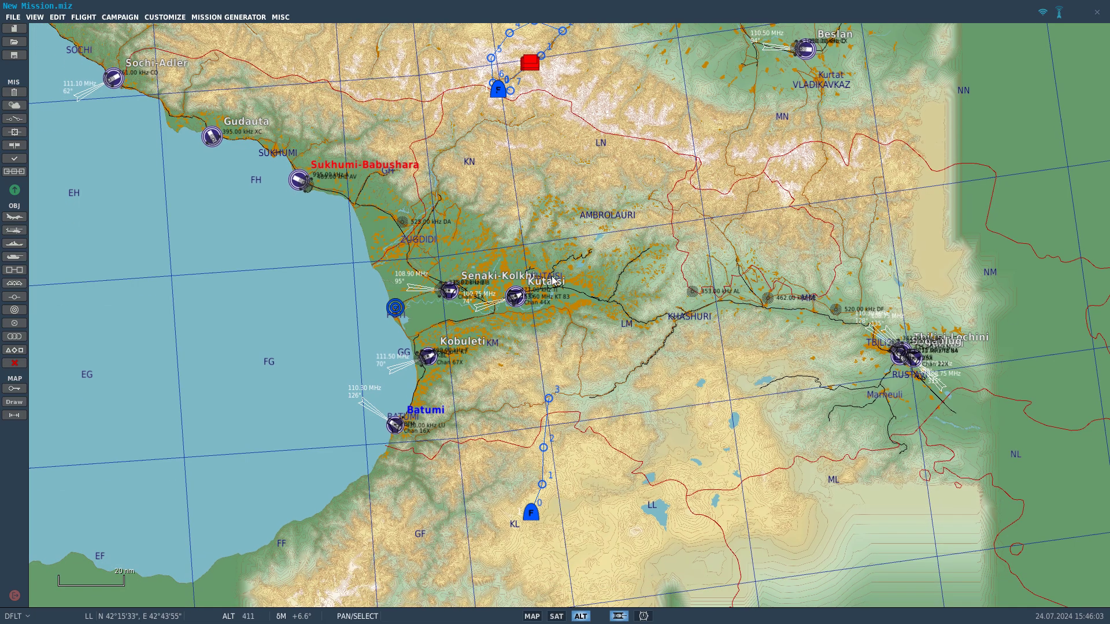
scroll(552, 281, "up", 3)
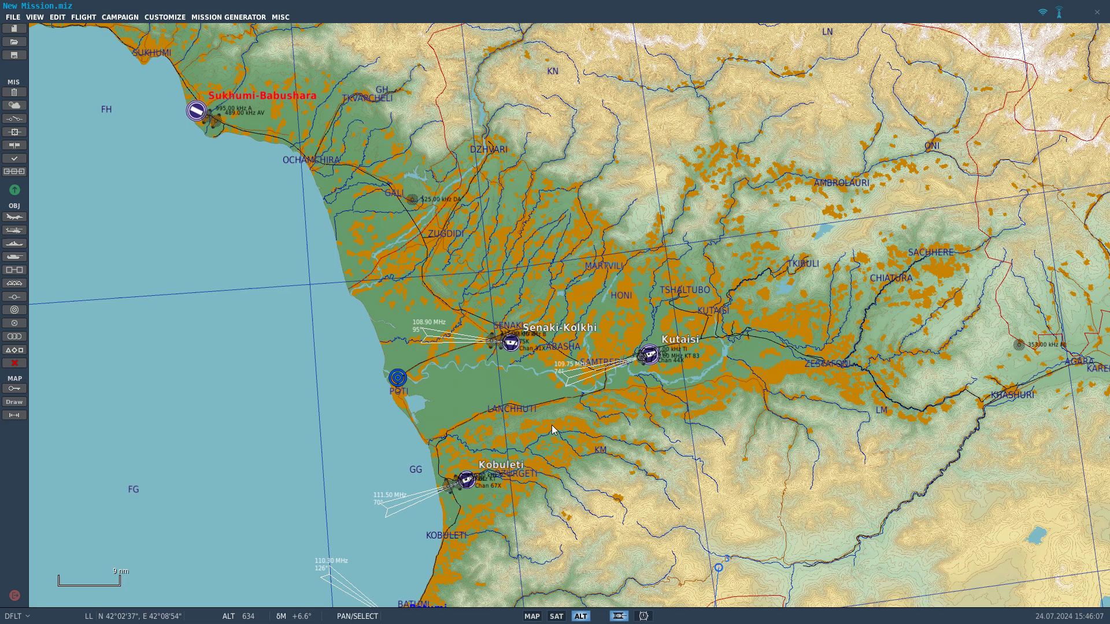
left_click_drag(553, 396, 617, 389)
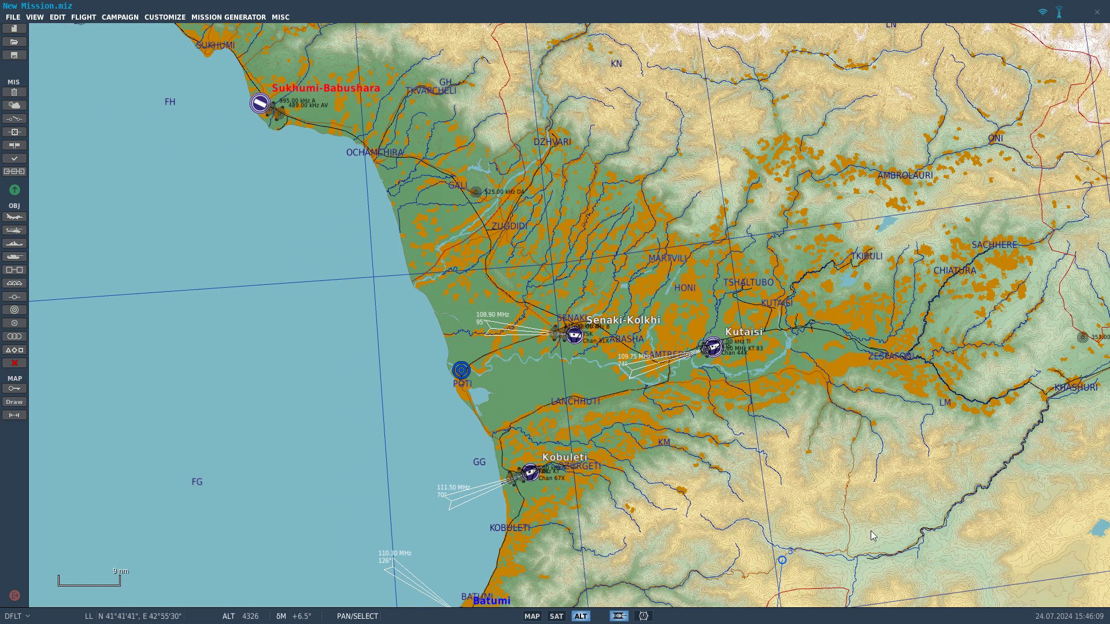
left_click_drag(695, 495, 713, 440)
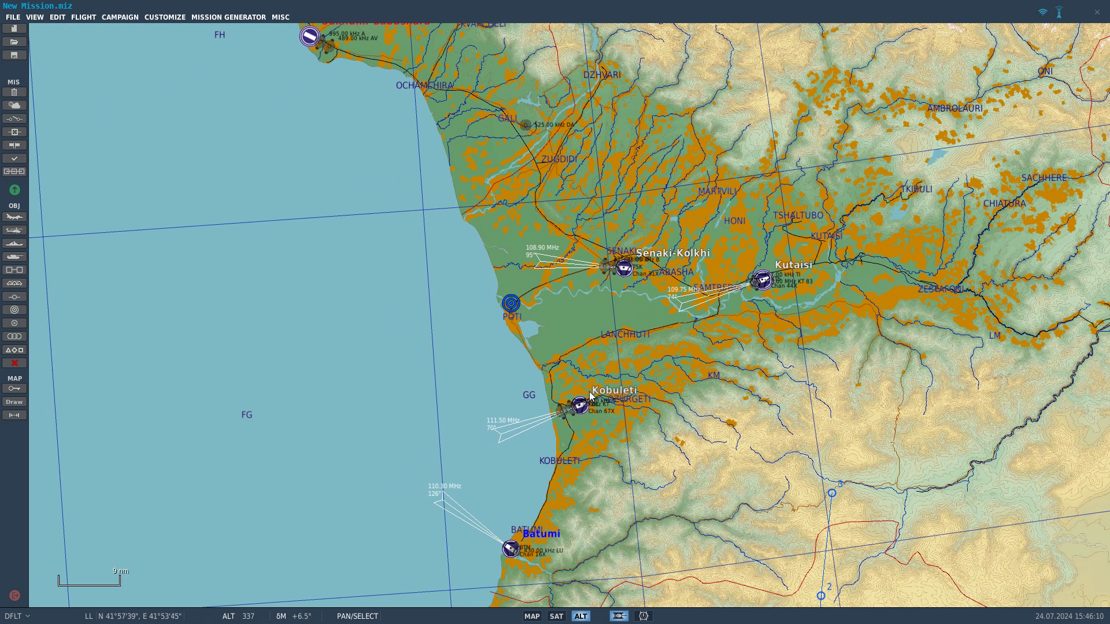